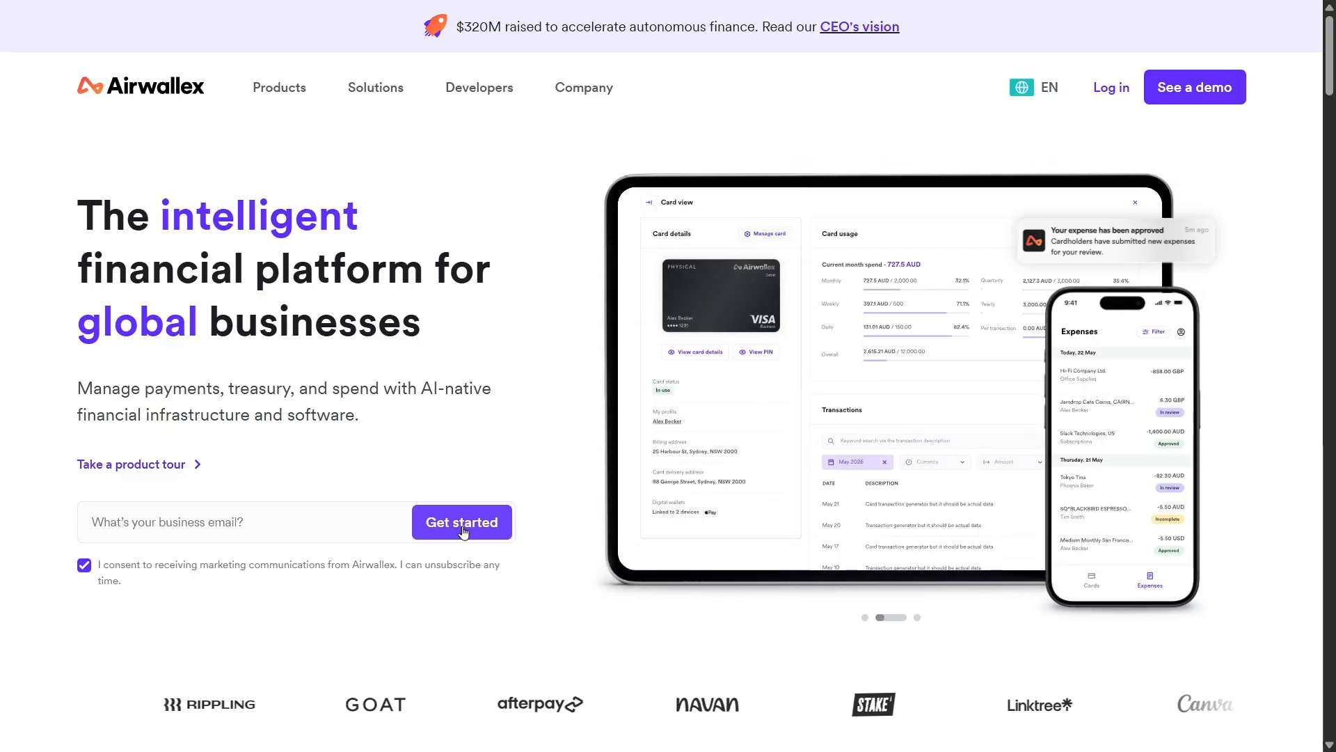
Begin account sign-up with the business email, and submit the legal first name, legal last name and account password.
left_click(456, 525)
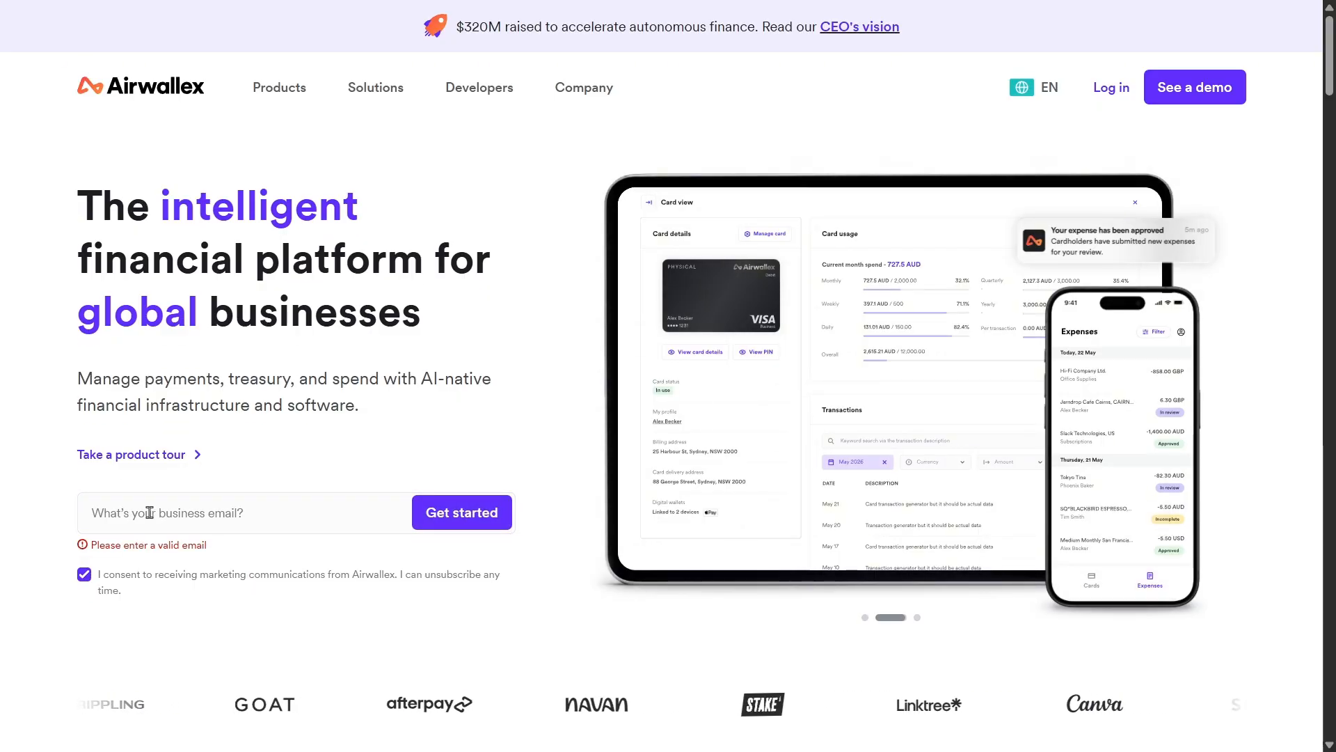
left_click(457, 524)
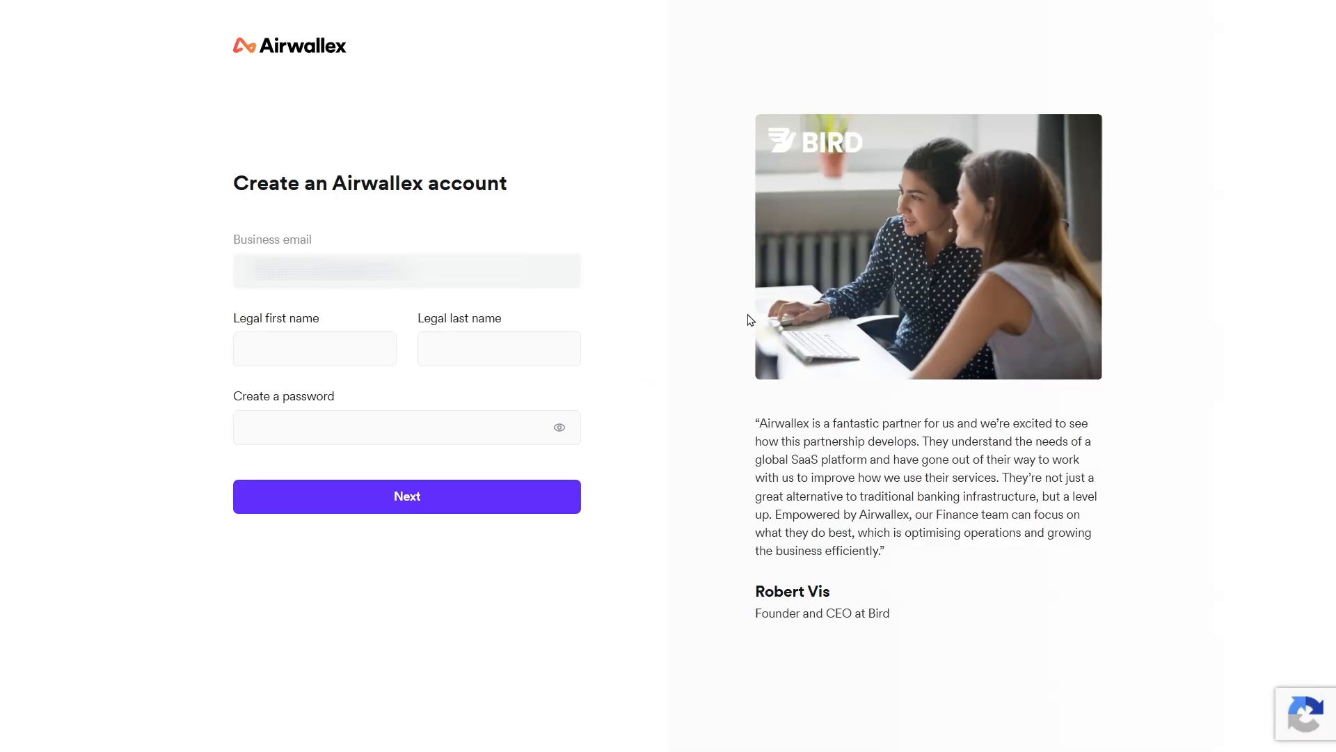
left_click_drag(243, 180, 564, 191)
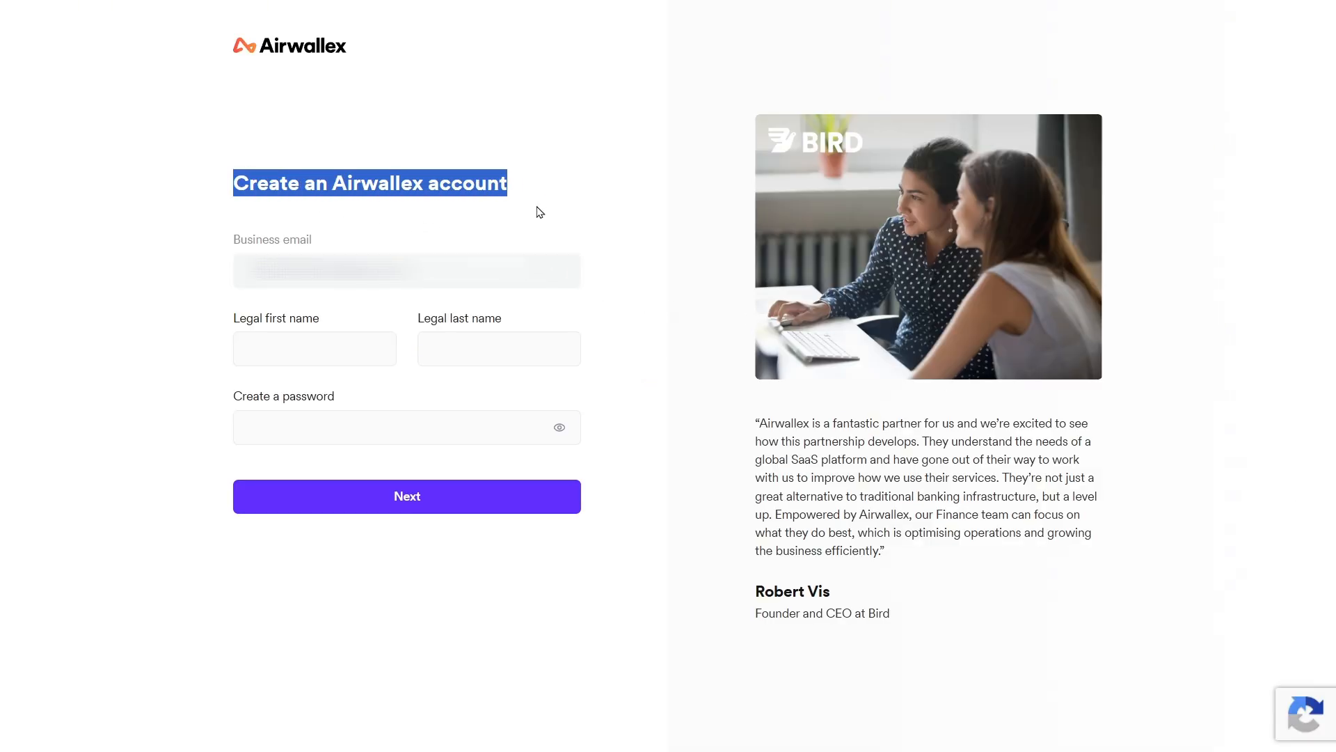
left_click(540, 211)
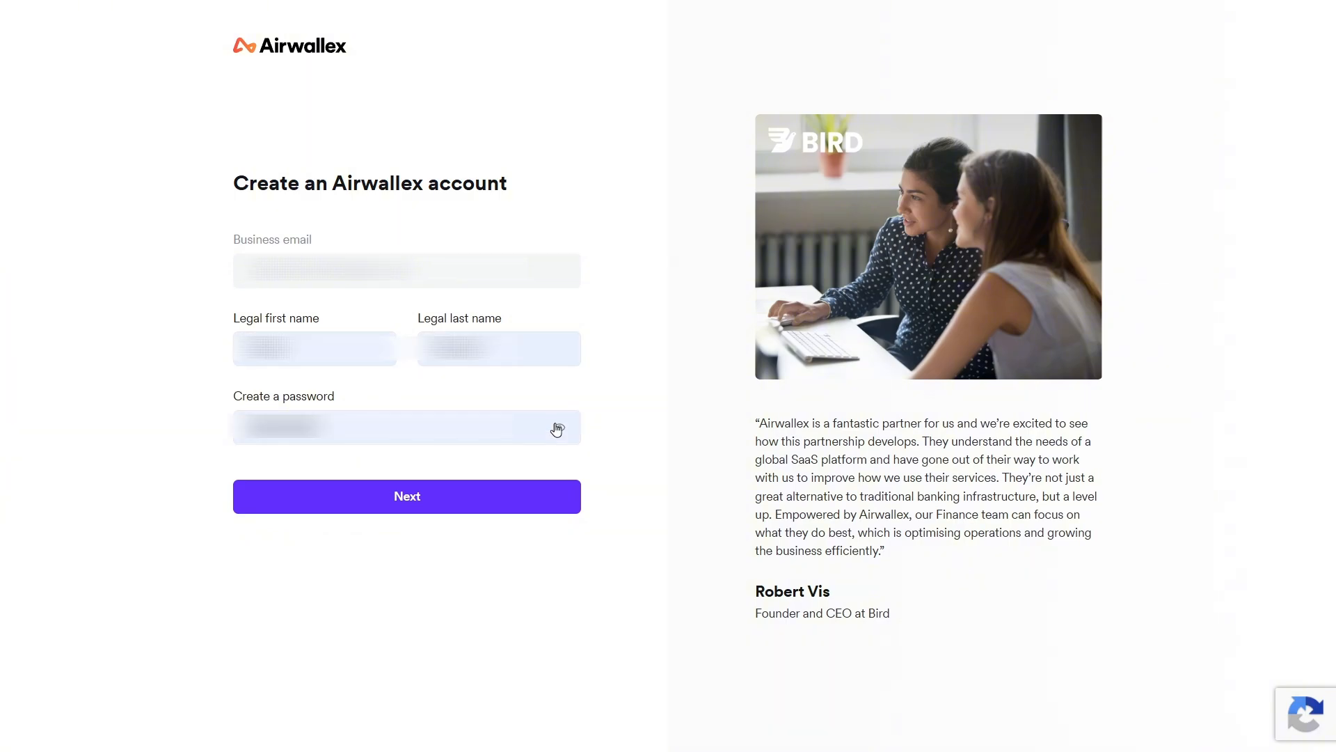
left_click(558, 428)
left_click(433, 499)
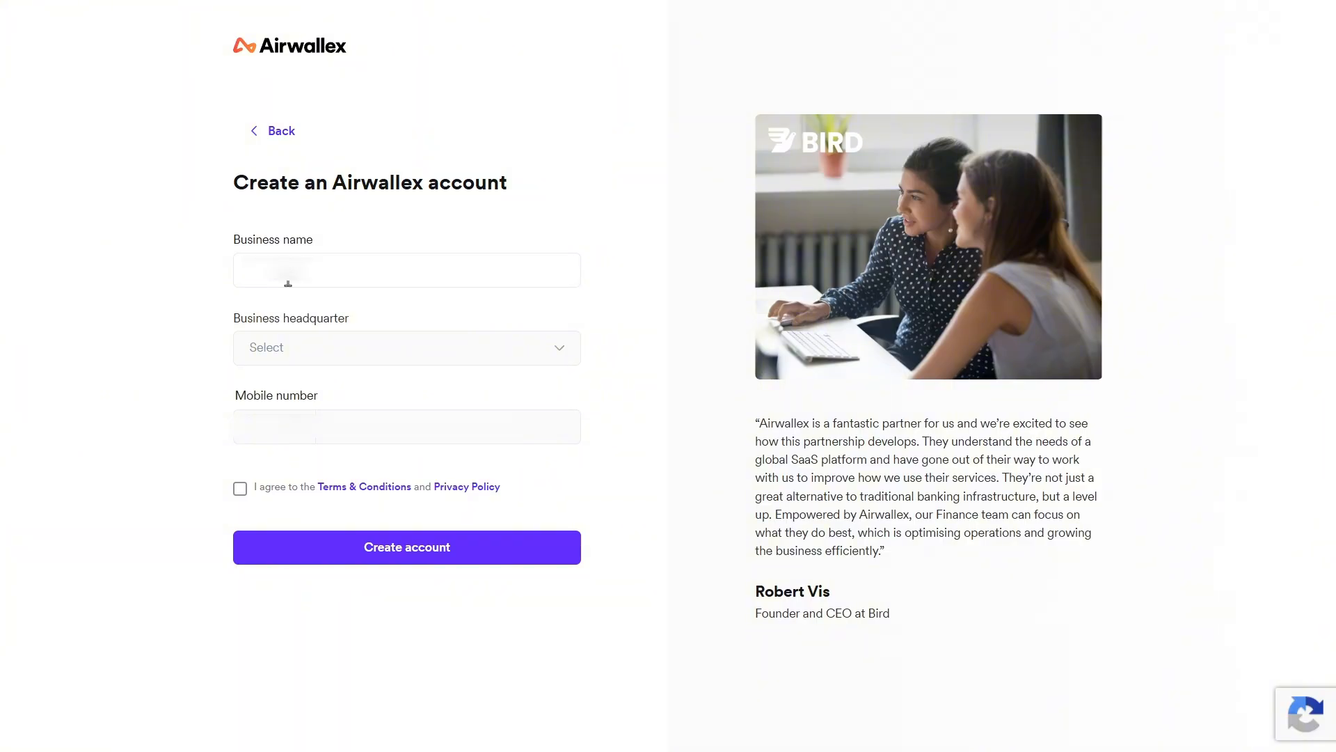
Set the business headquarter to Canada in the account creation form.
left_click(320, 347)
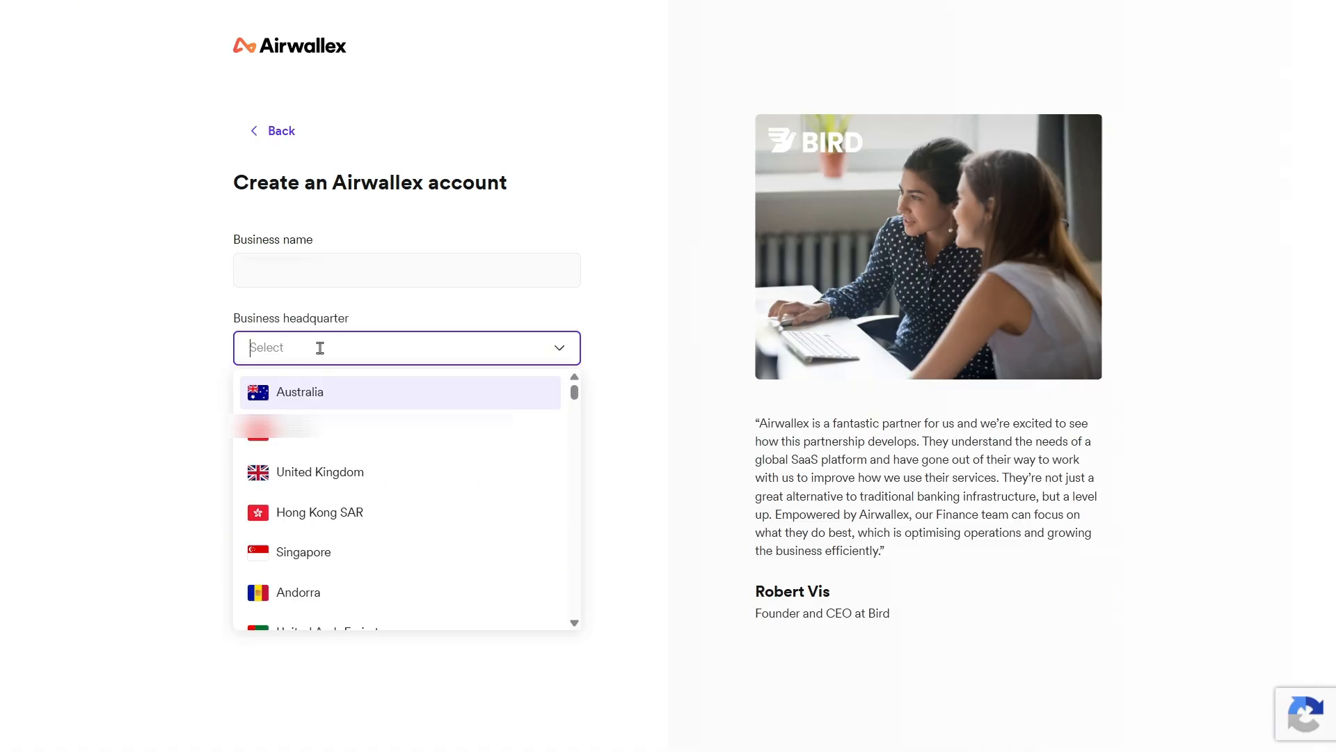
type("canad")
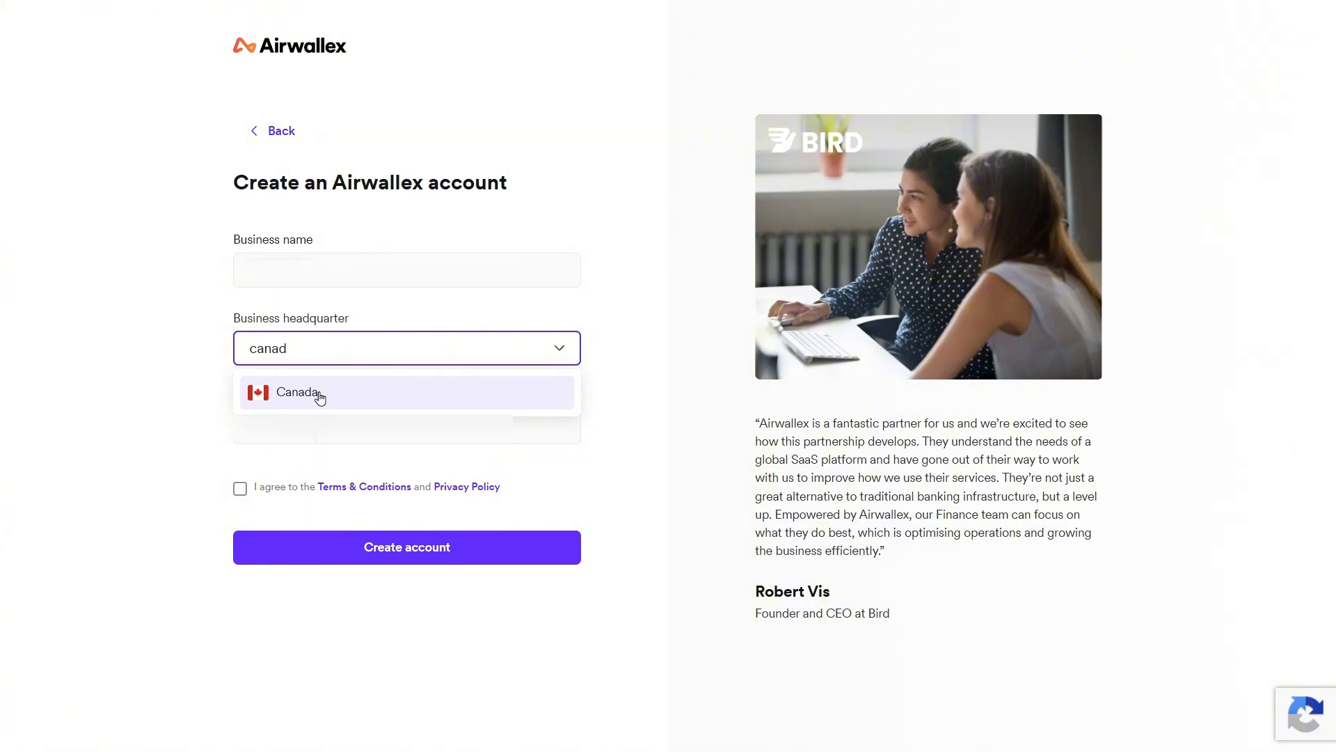
left_click(321, 396)
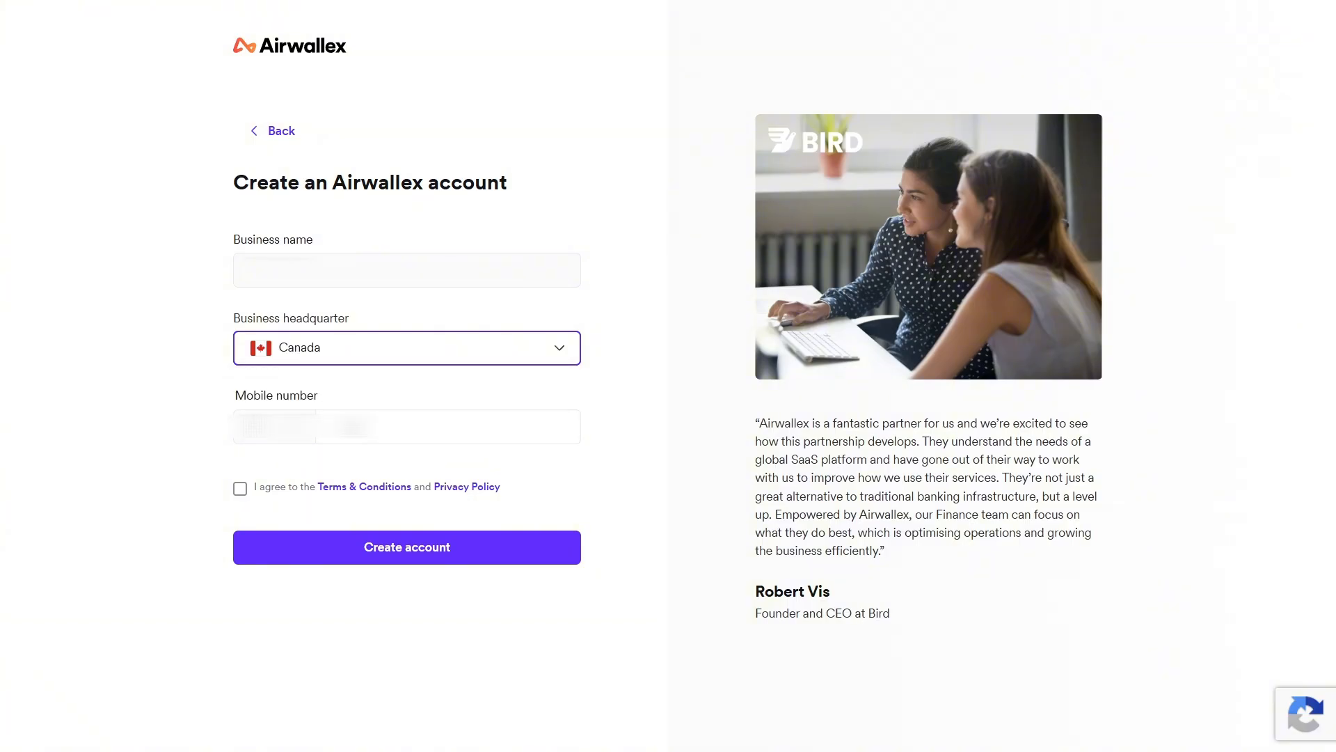
left_click(341, 402)
left_click(348, 272)
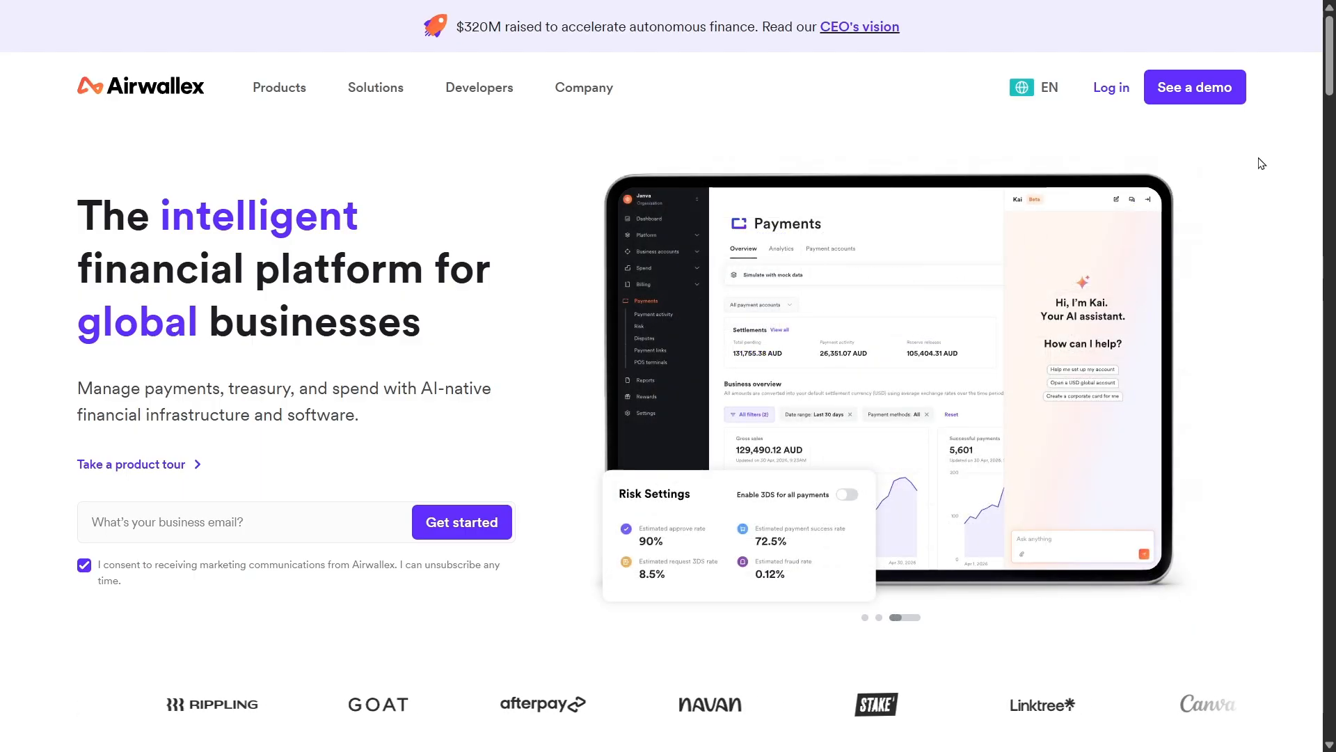
Open the demo page and review its live demo, sandbox, interactive tour and product video options.
left_click(1193, 102)
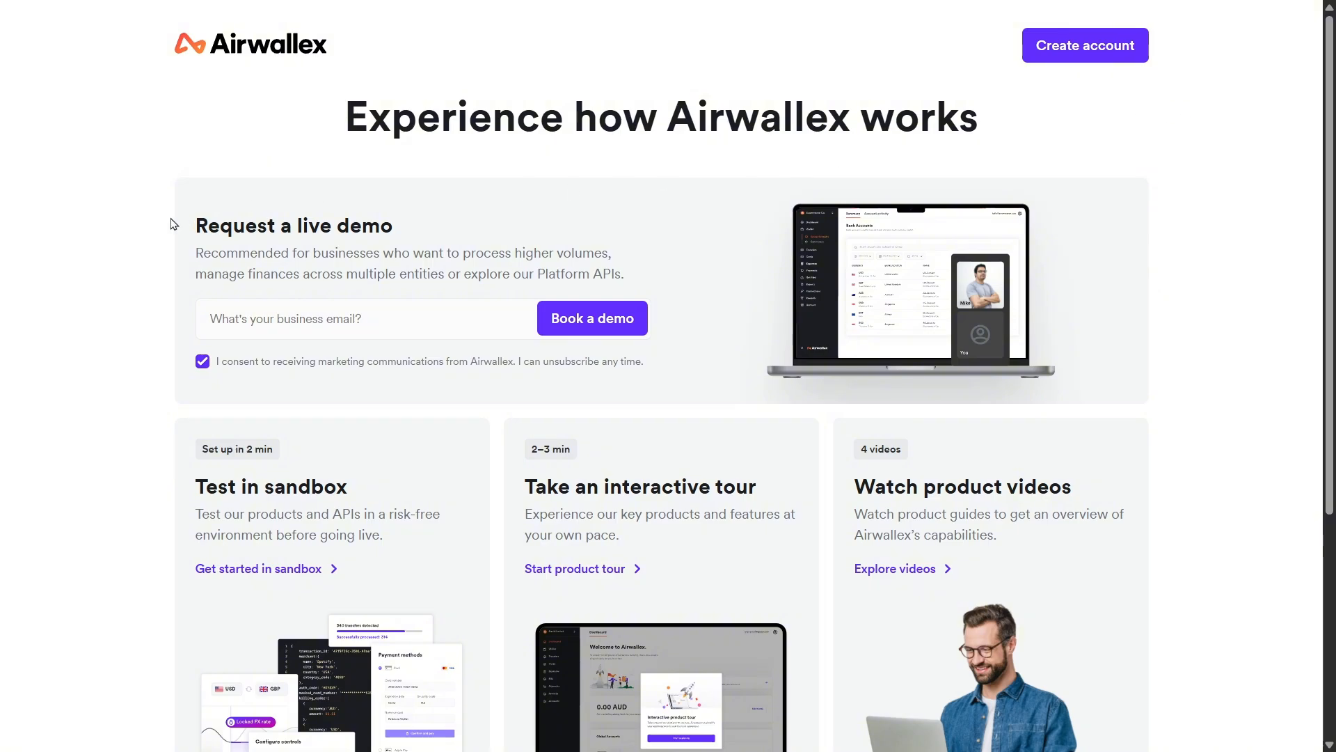
left_click_drag(173, 224, 525, 231)
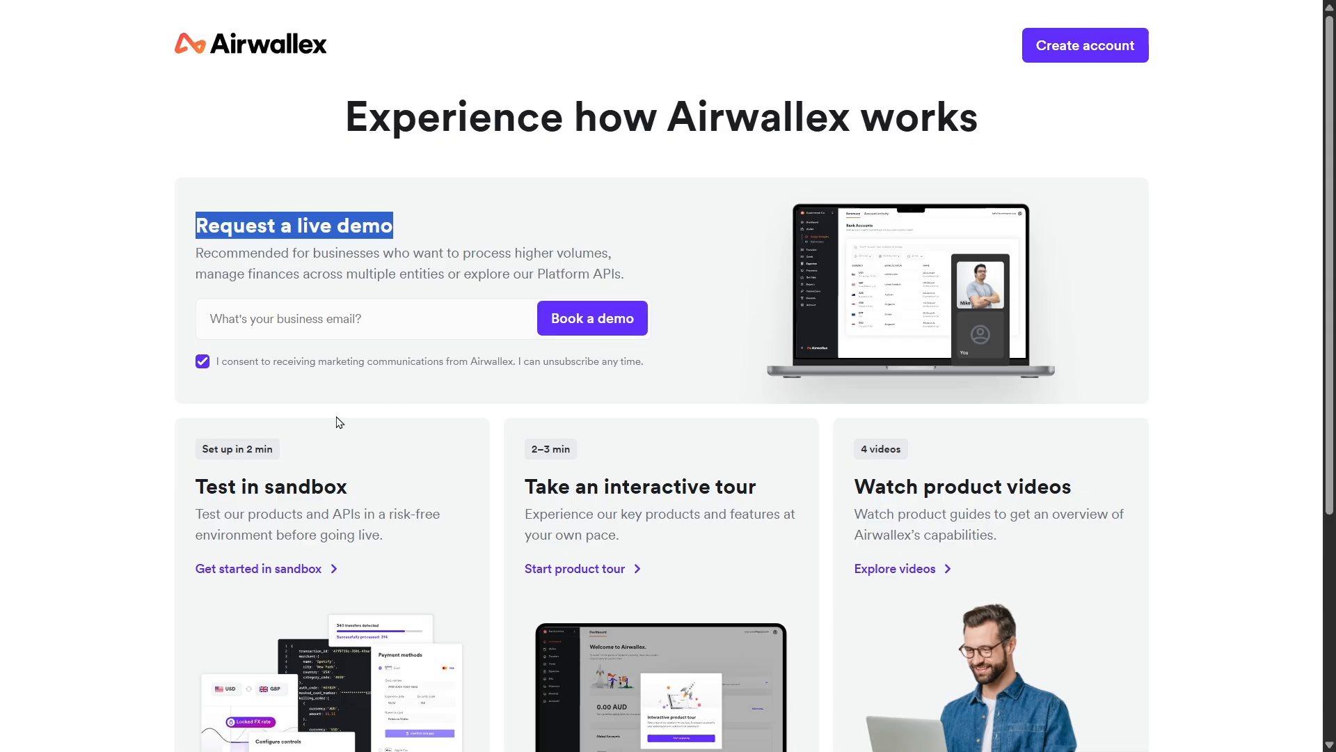
scroll(320, 415, "down", 1)
left_click_drag(168, 404, 367, 405)
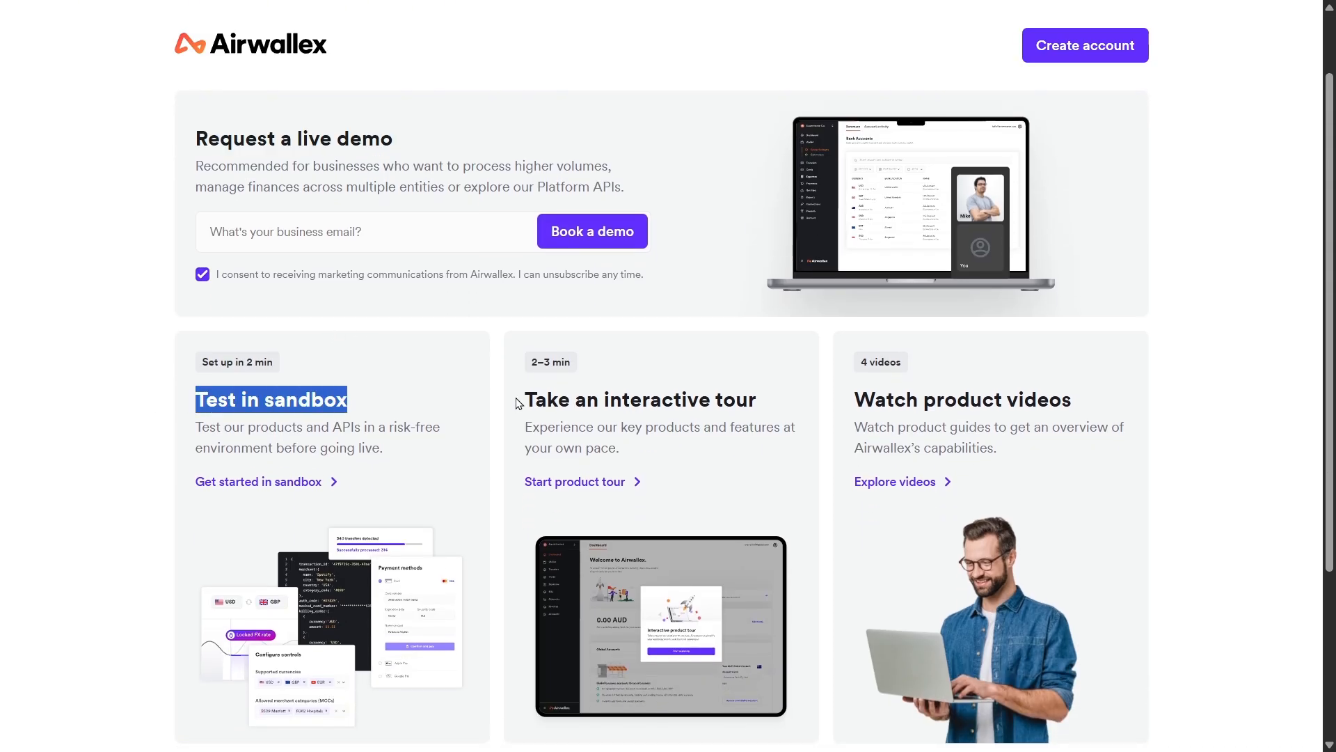
left_click_drag(519, 404, 1123, 415)
left_click(1072, 443)
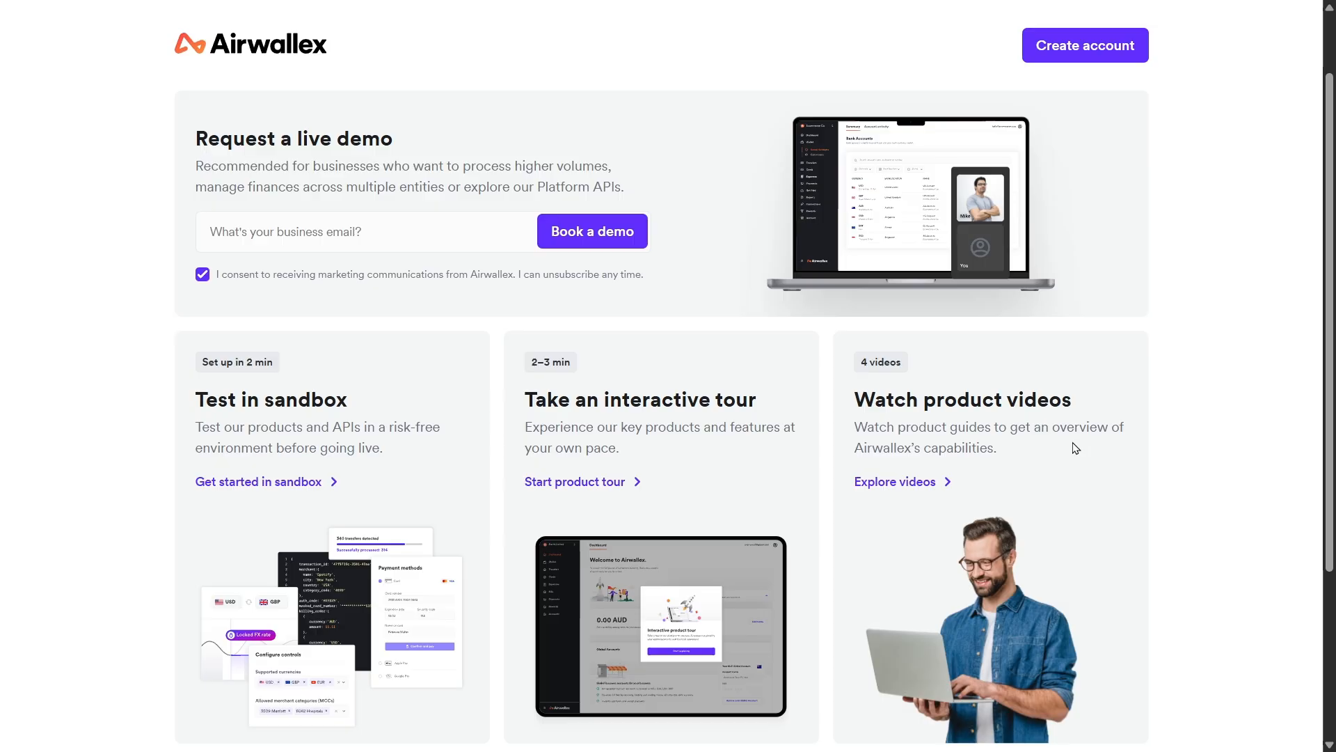
scroll(1076, 447, "up", 1)
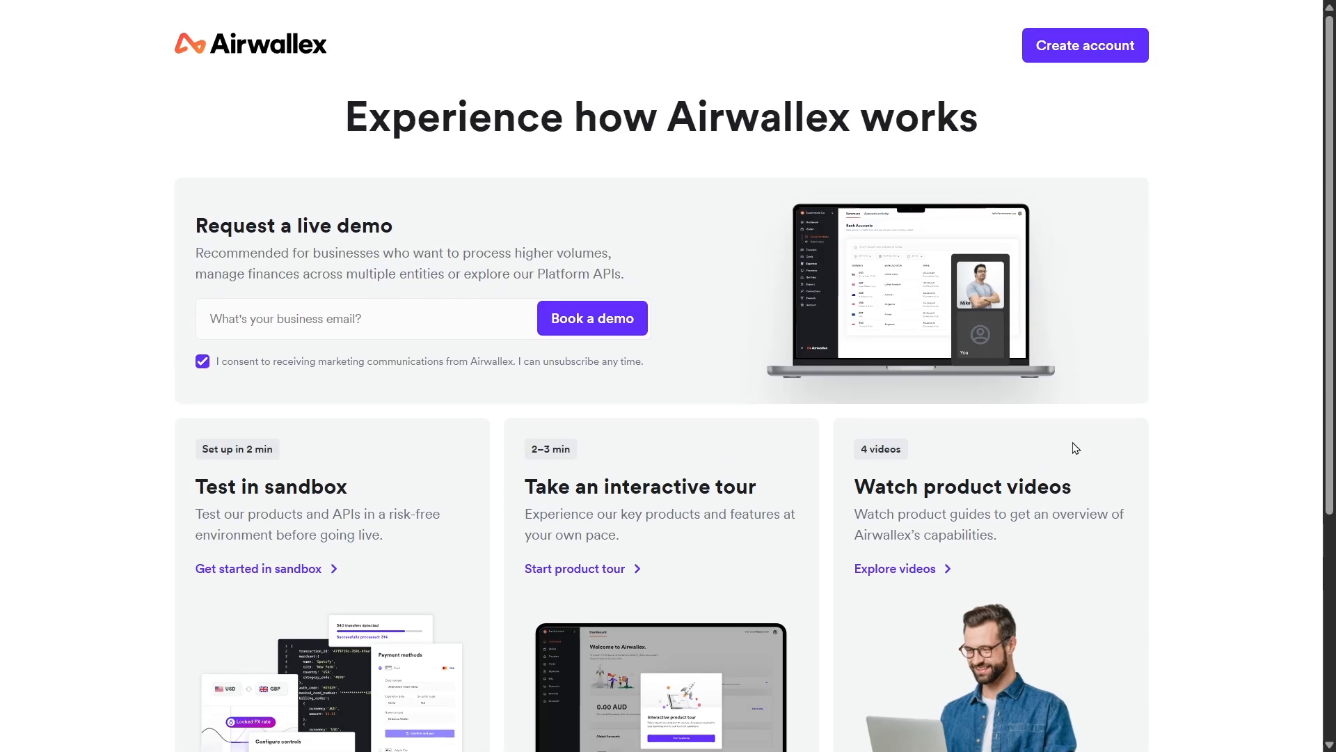
triple_click(505, 97)
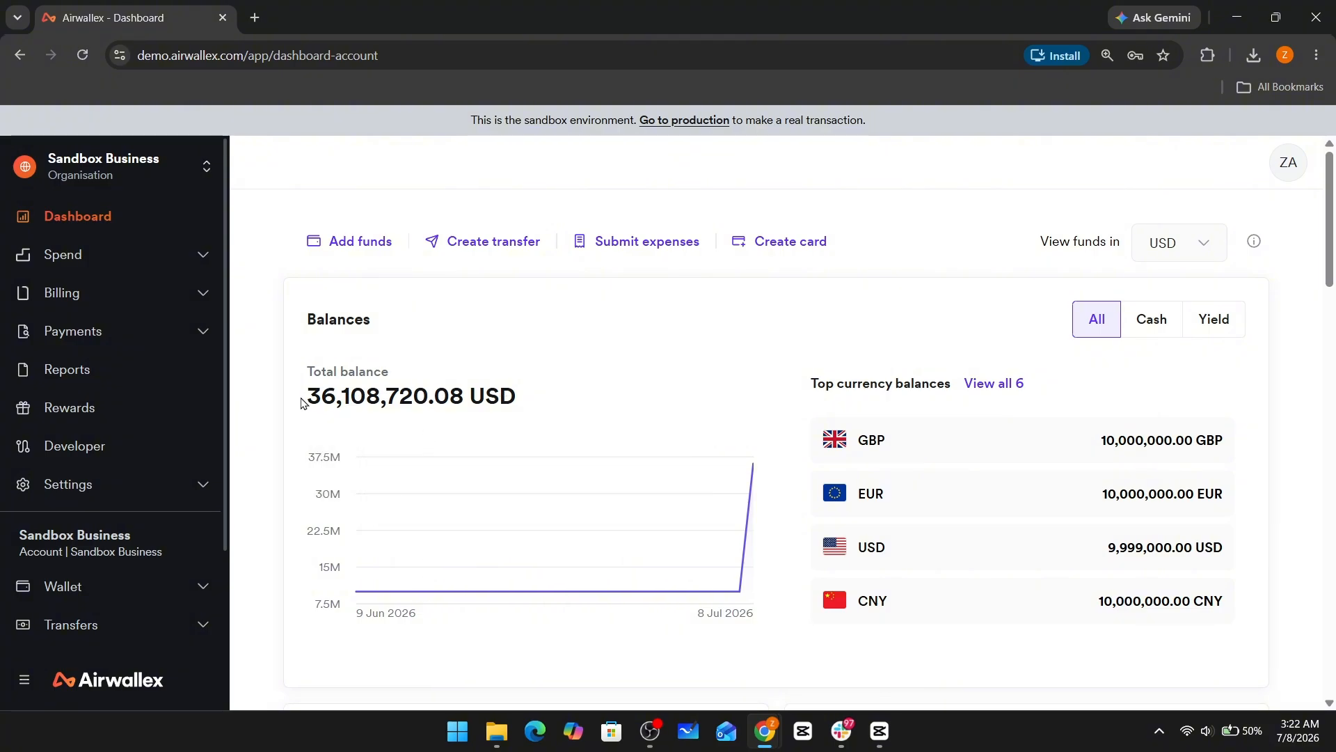
Open the wallet balances from the dashboard, show the total balance in AUD and return to the dashboard.
left_click_drag(302, 402, 533, 388)
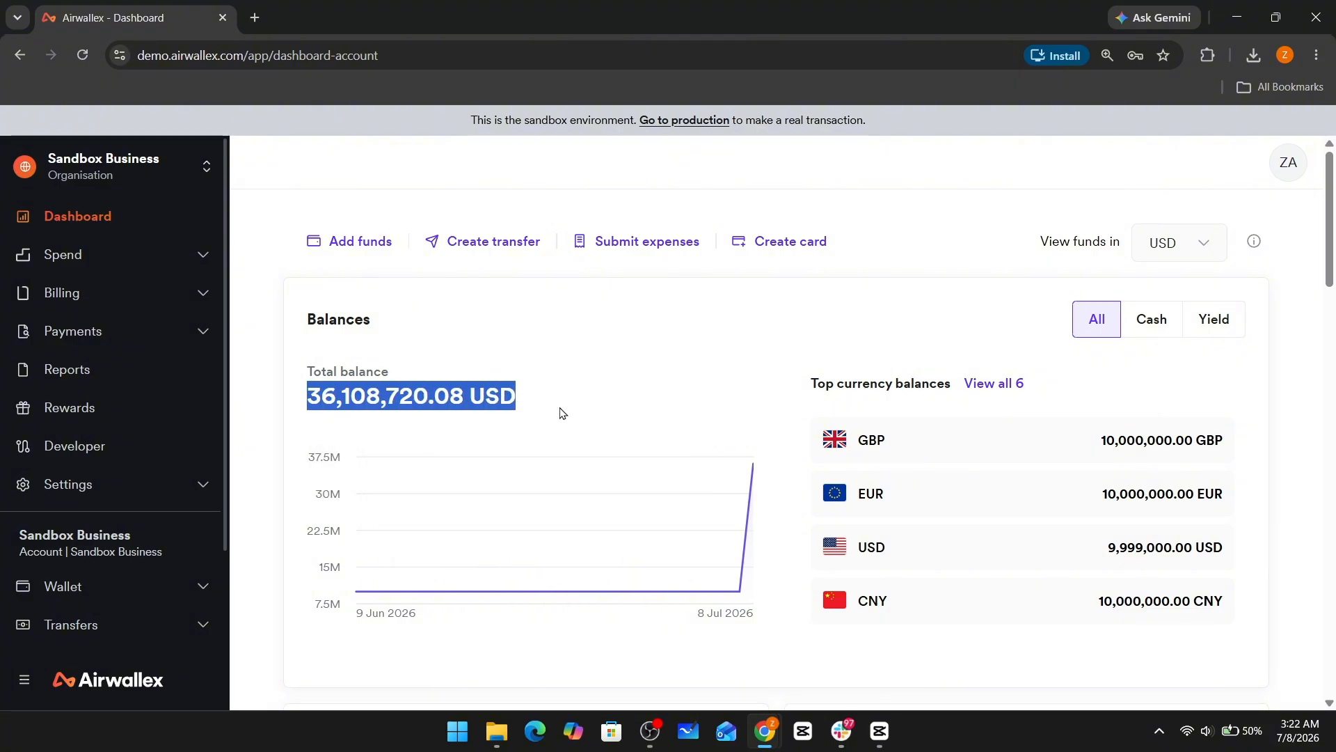
left_click(561, 413)
double_click(508, 402)
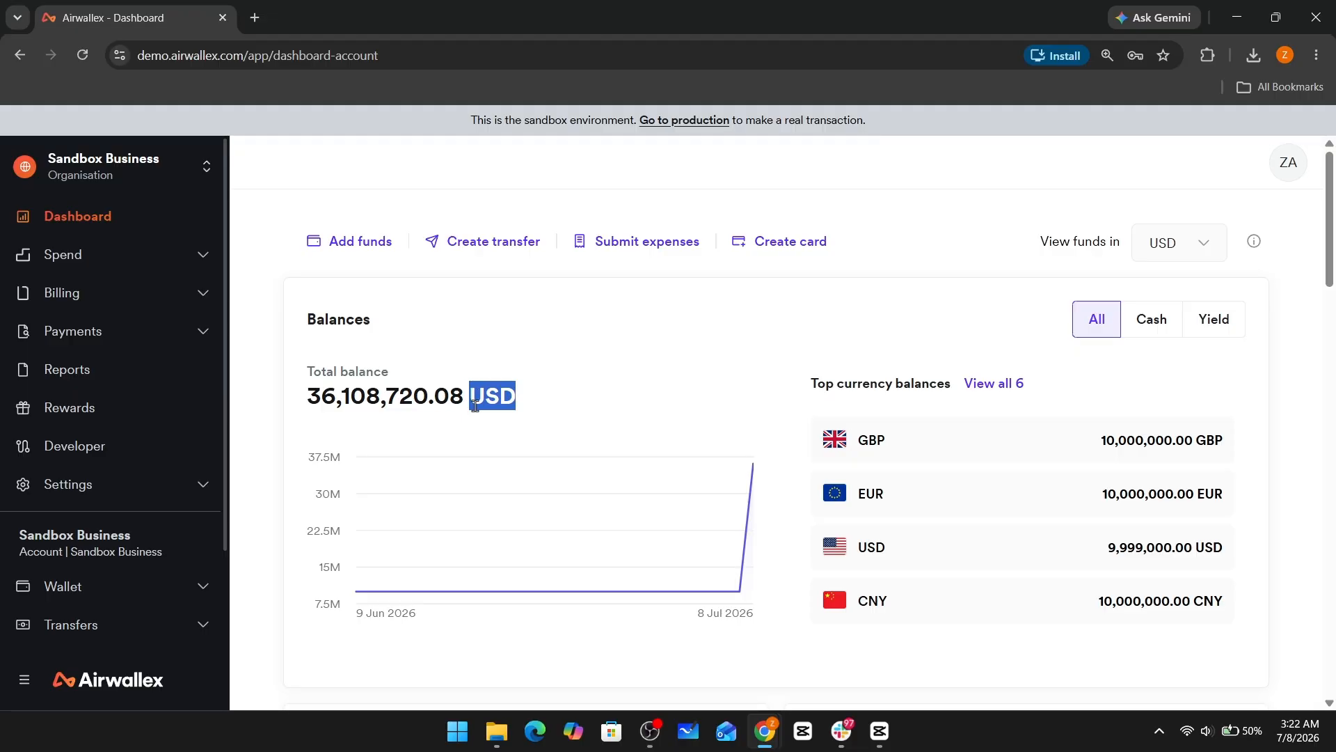
left_click(890, 500)
left_click(596, 254)
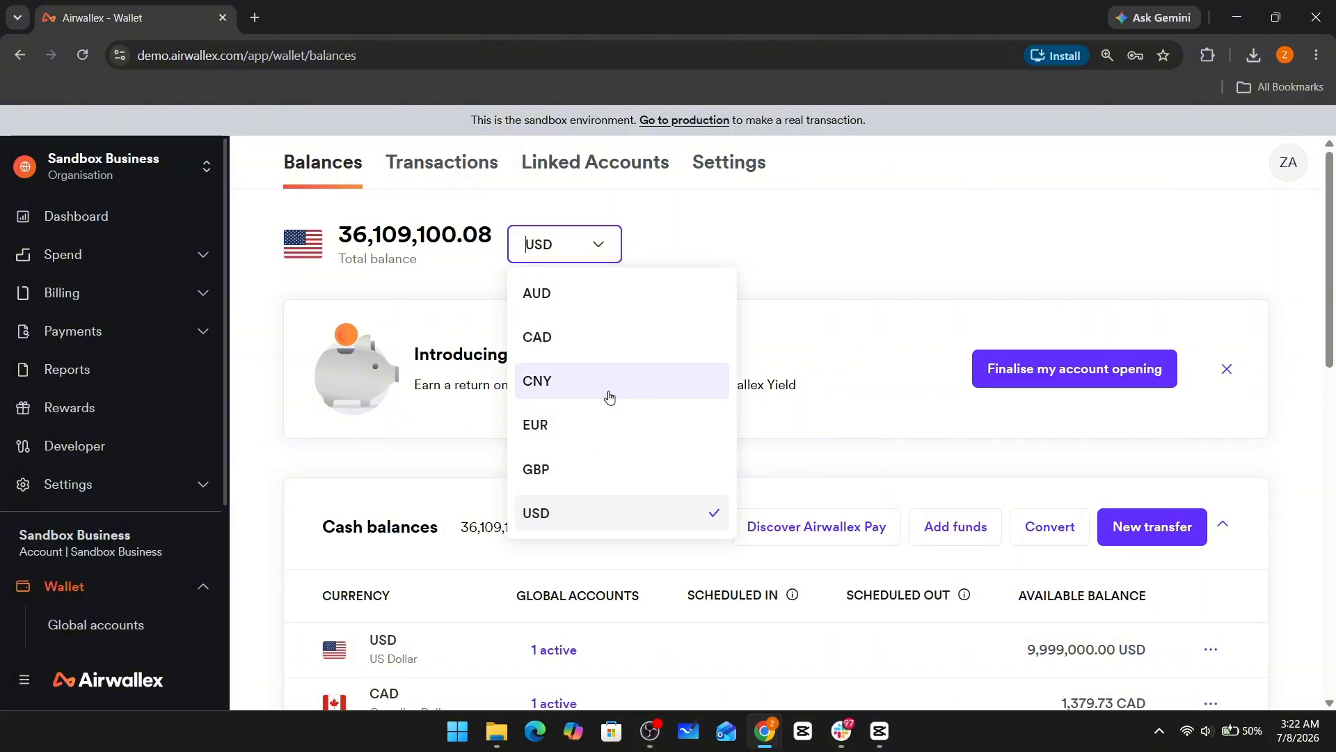
left_click(615, 303)
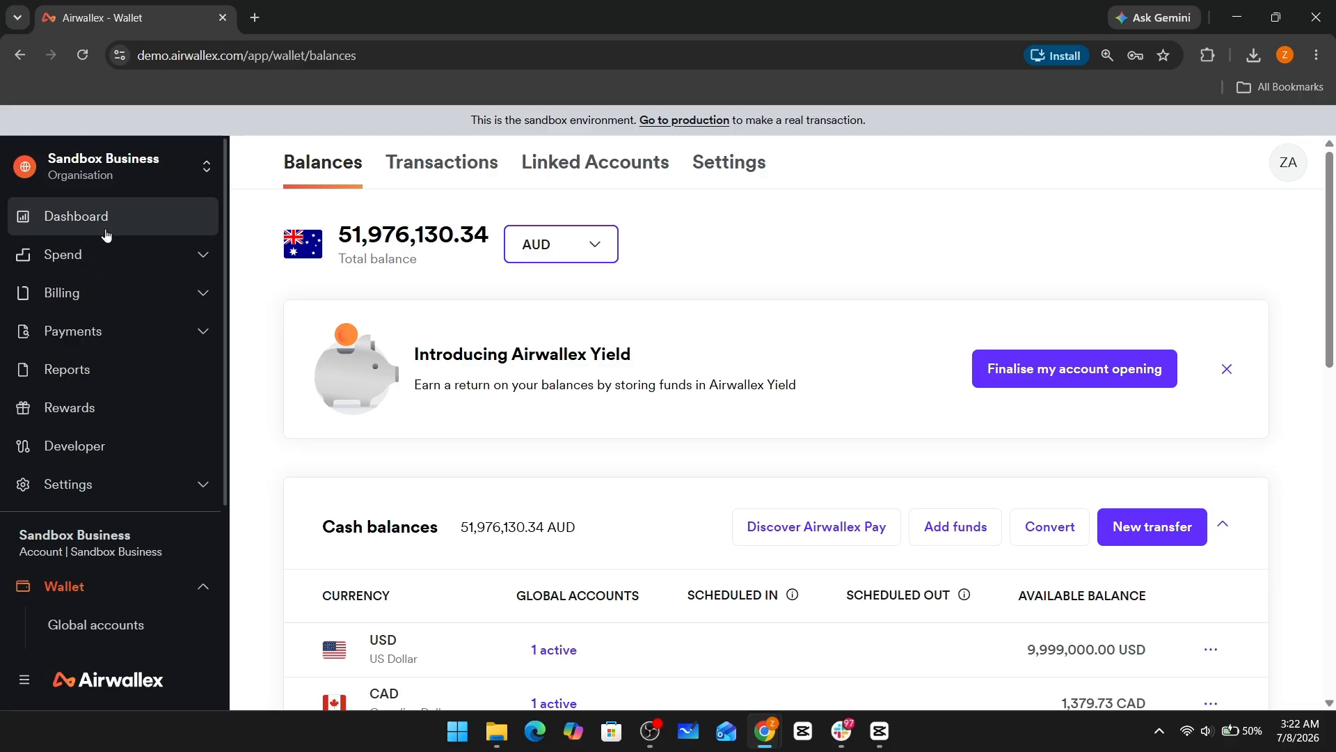
left_click(105, 226)
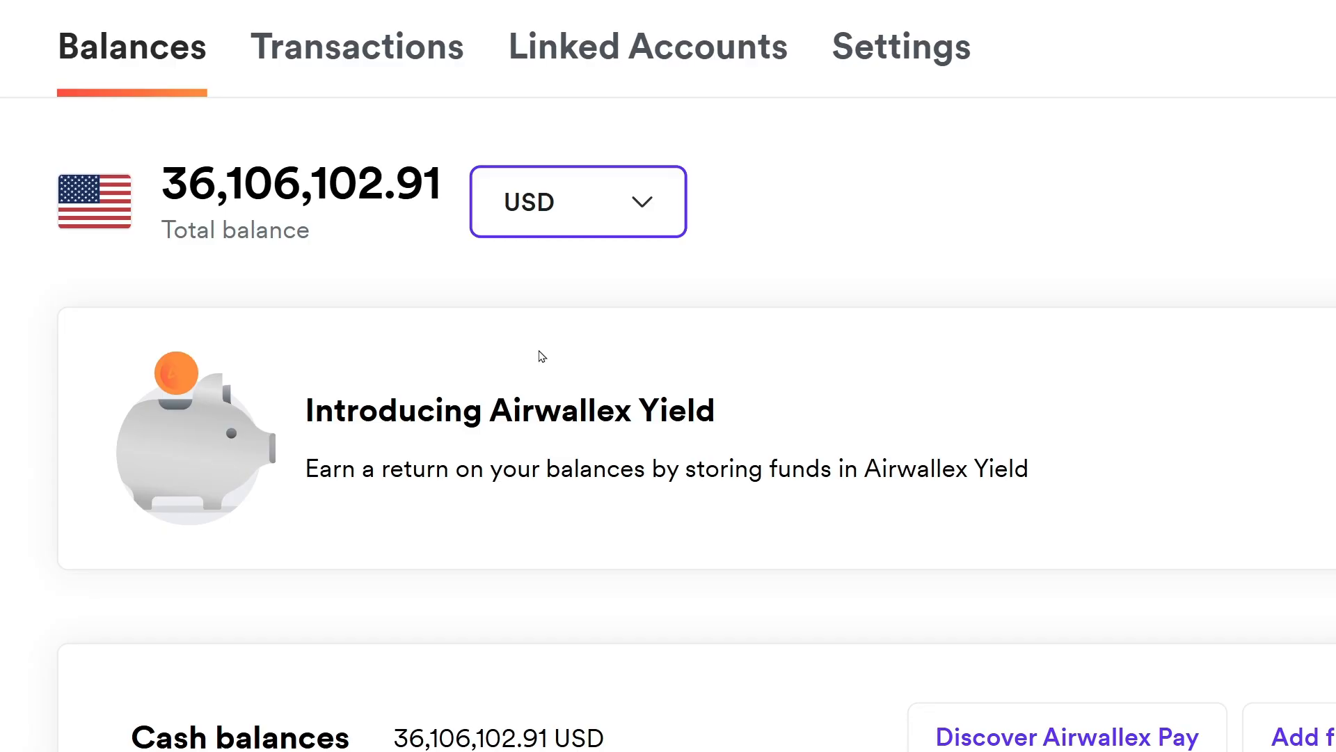
View the wallet's total balance in AUD, CAD, CNY and EUR, one currency after another.
left_click(504, 200)
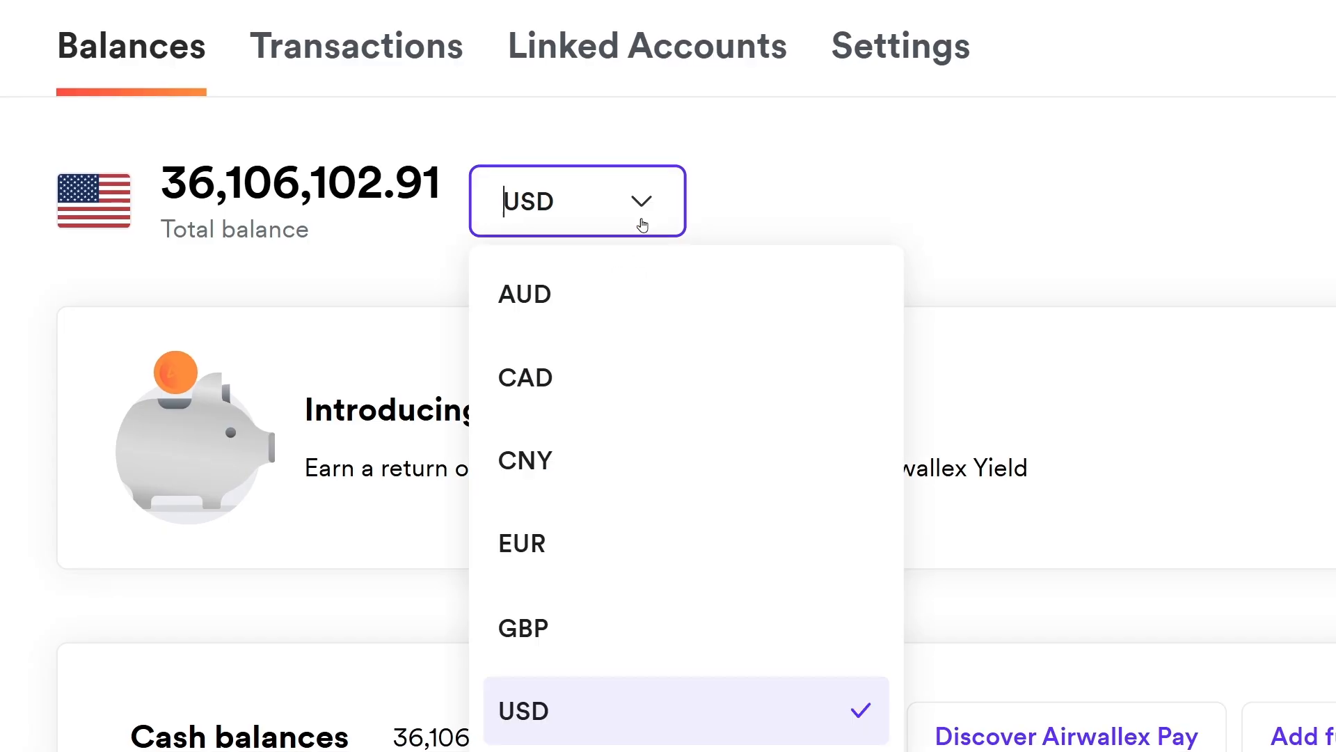
left_click(588, 313)
left_click(582, 200)
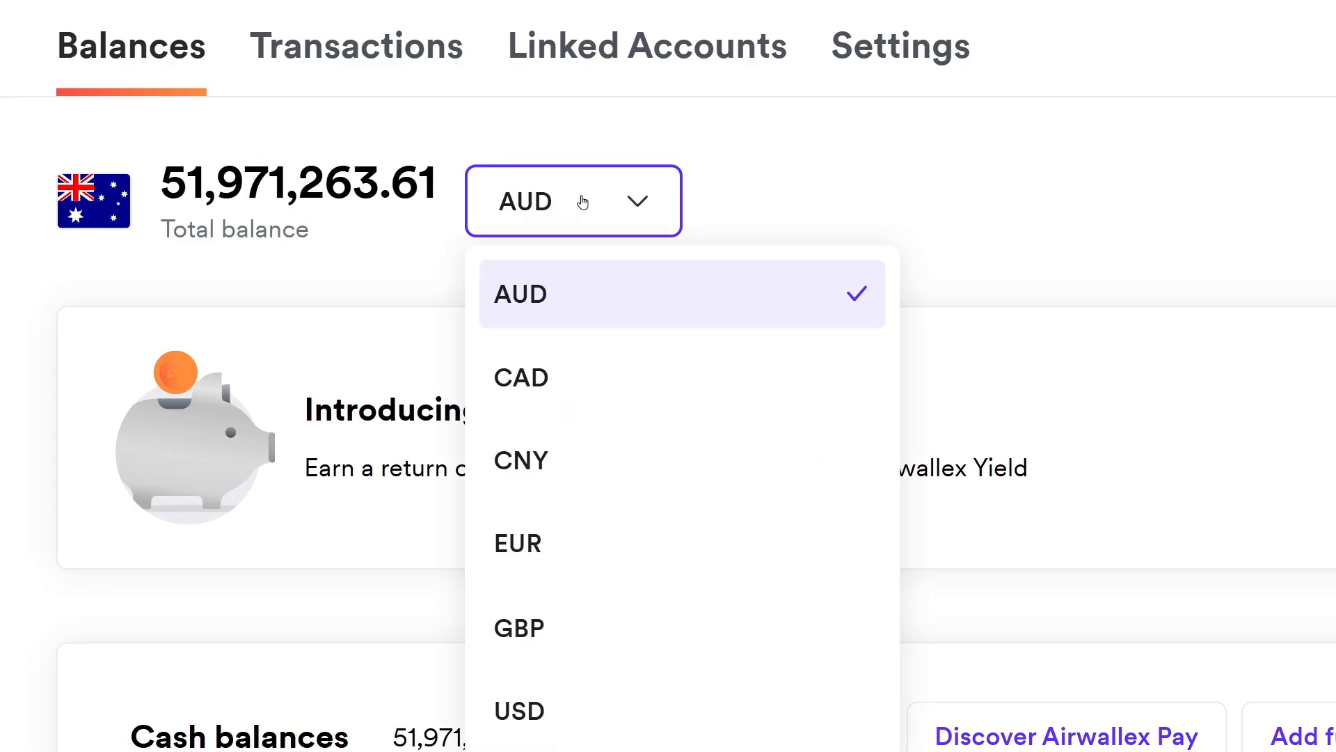
left_click(572, 387)
left_click(579, 202)
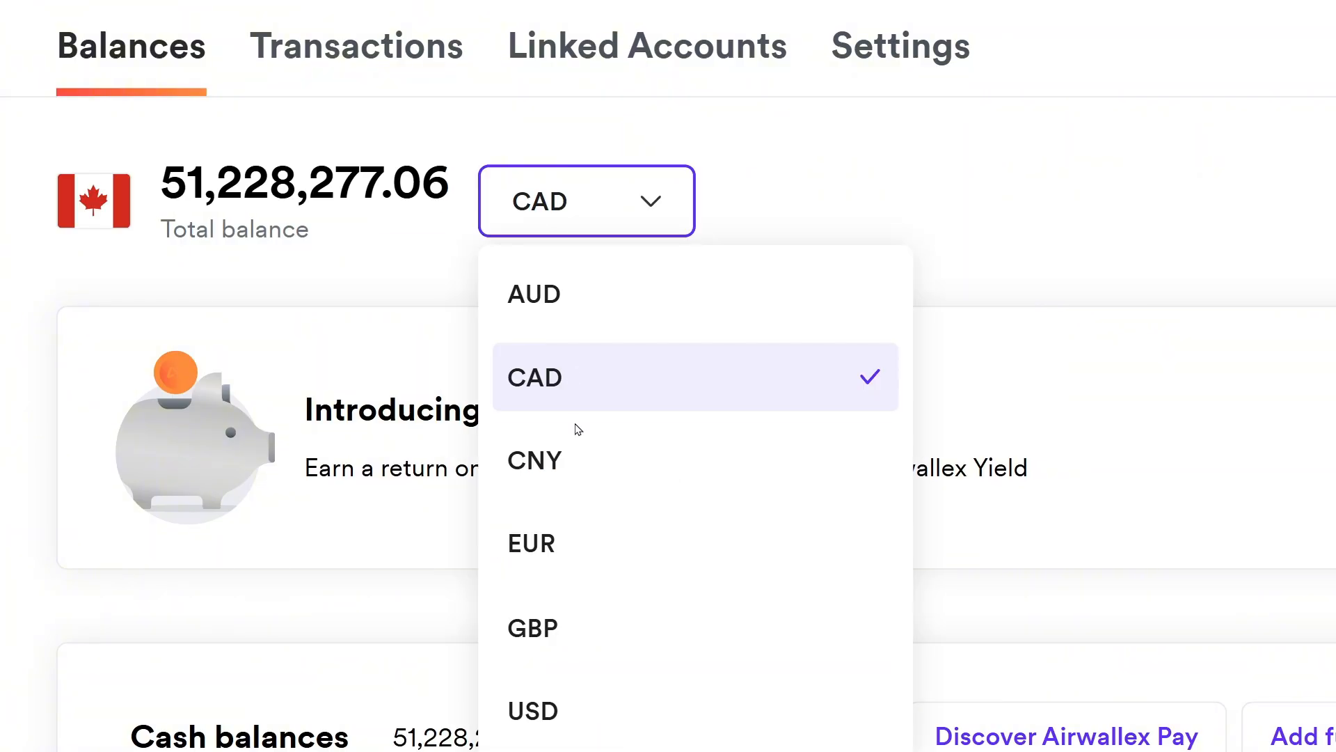
left_click(577, 456)
left_click(618, 229)
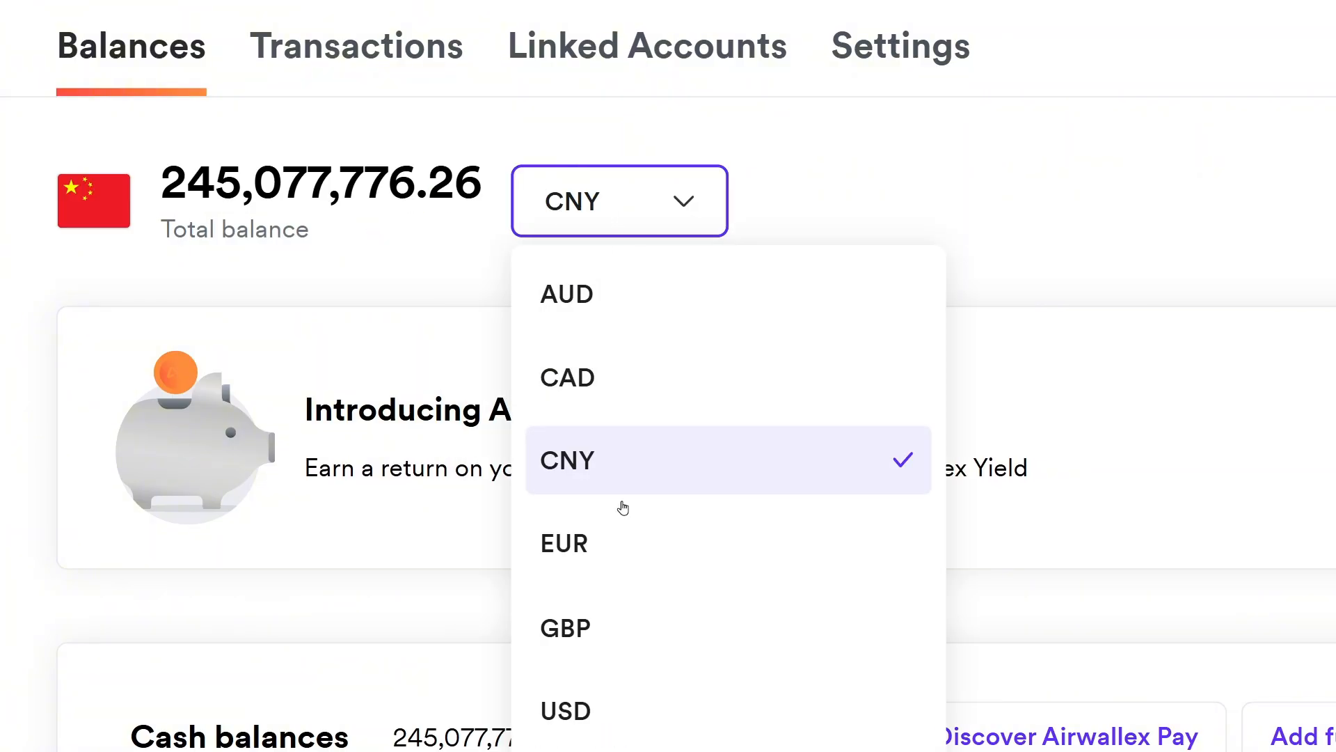
left_click(591, 548)
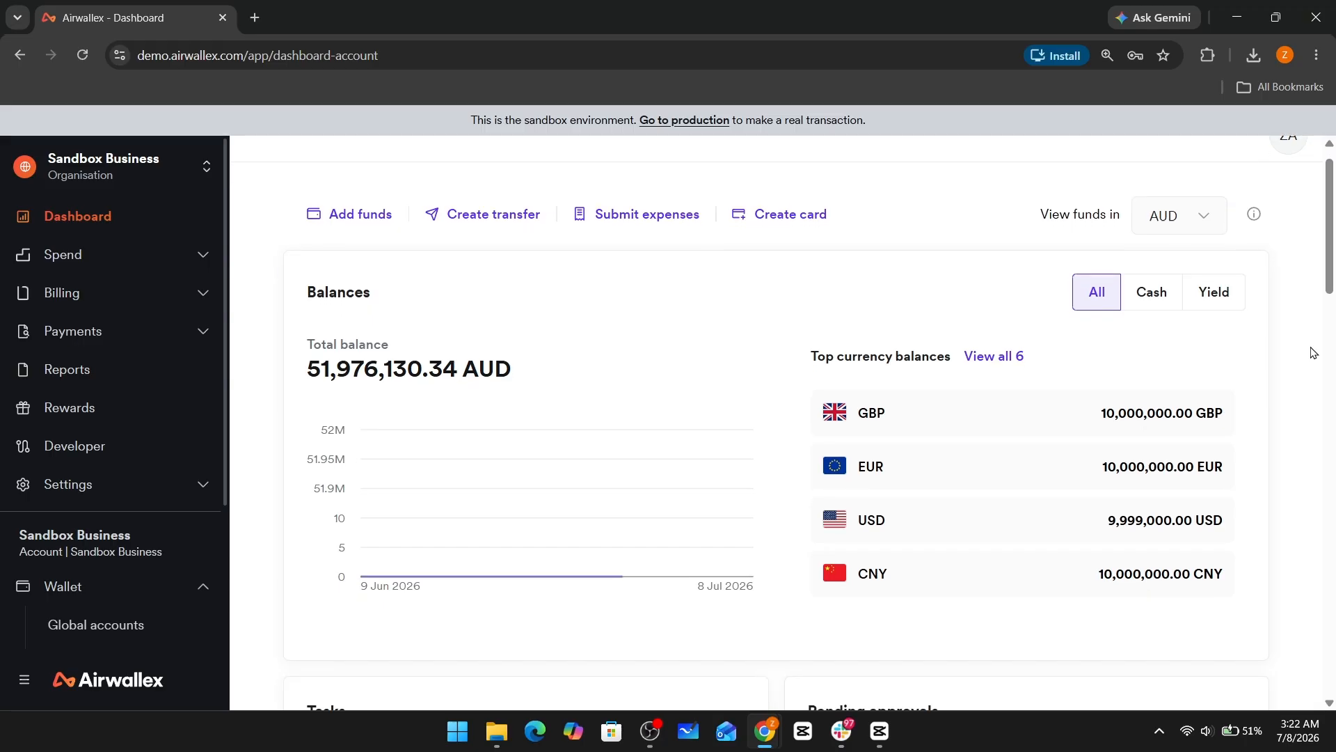
Examine the dashboard's tasks, pending approvals, global accounts, cards, card expenses, transfers and transactions sections.
scroll(1314, 351, "down", 5)
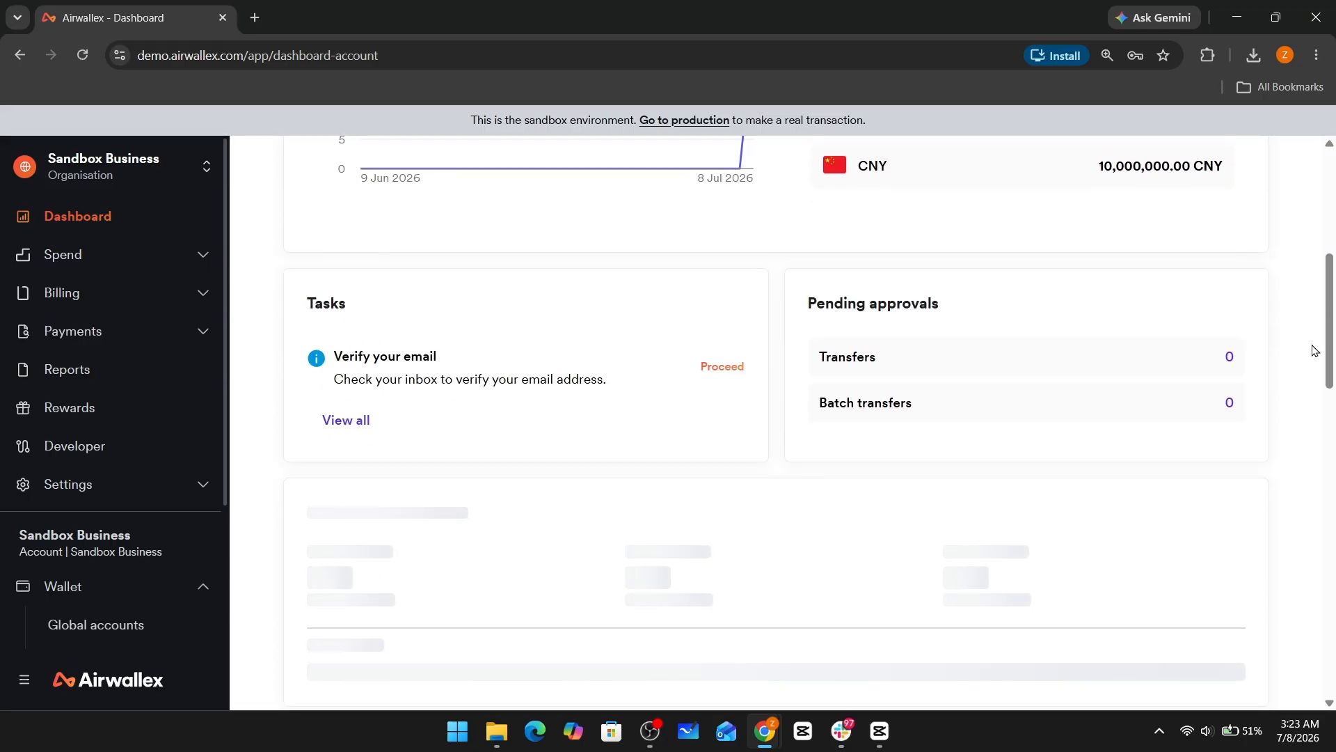
scroll(1314, 352, "up", 2)
scroll(1313, 351, "down", 5)
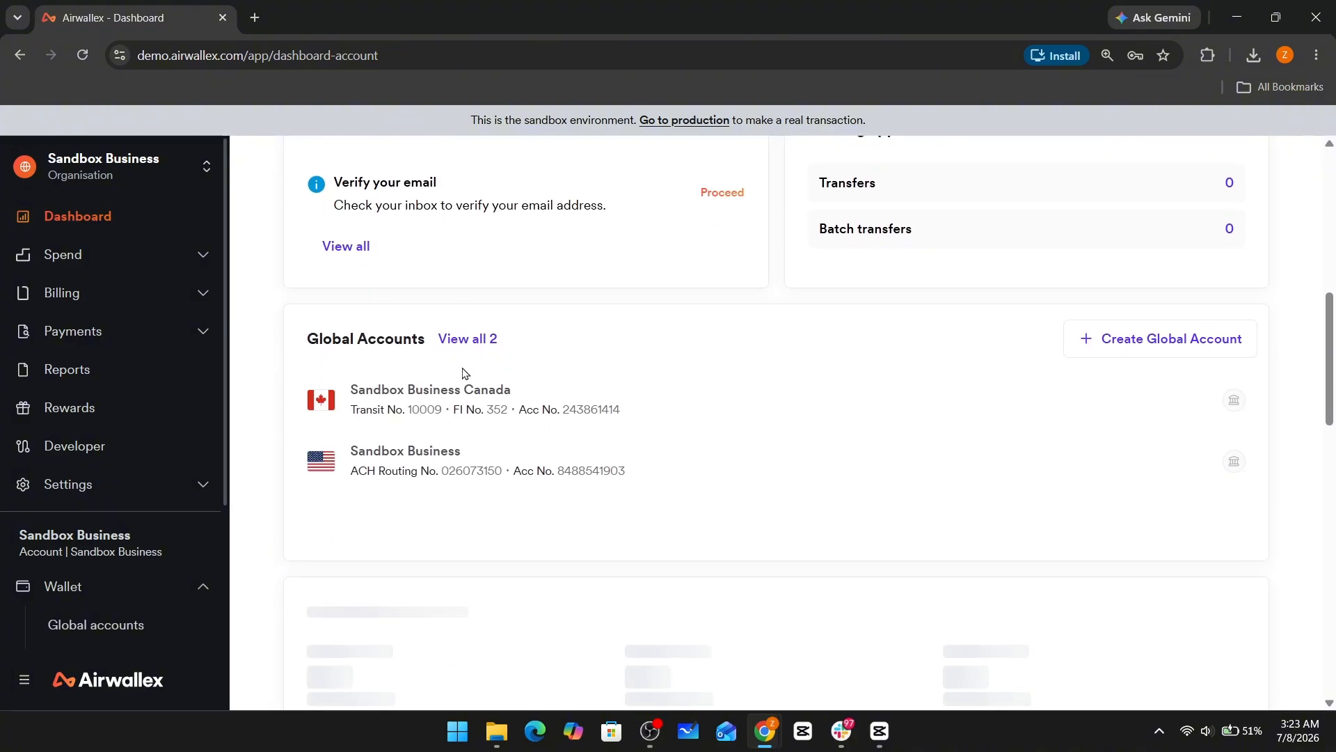
scroll(1333, 439, "down", 3)
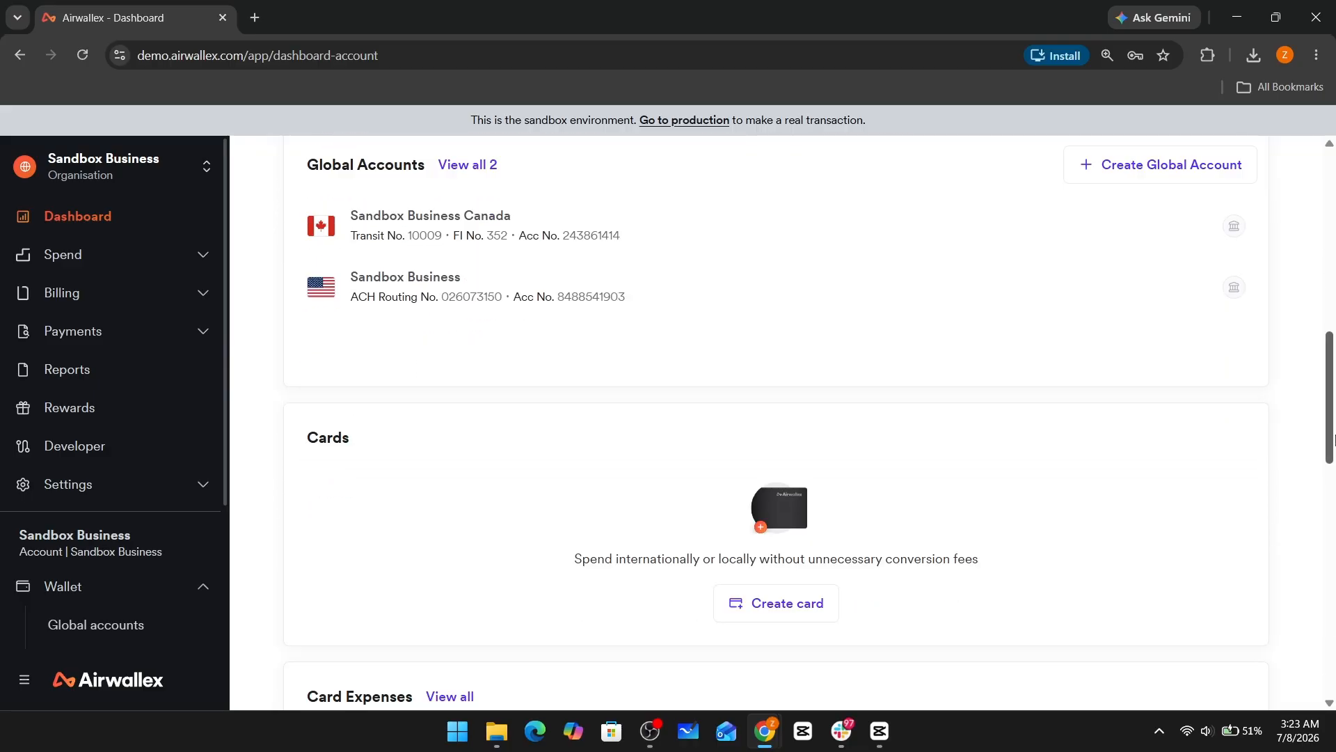
scroll(1333, 438, "down", 10)
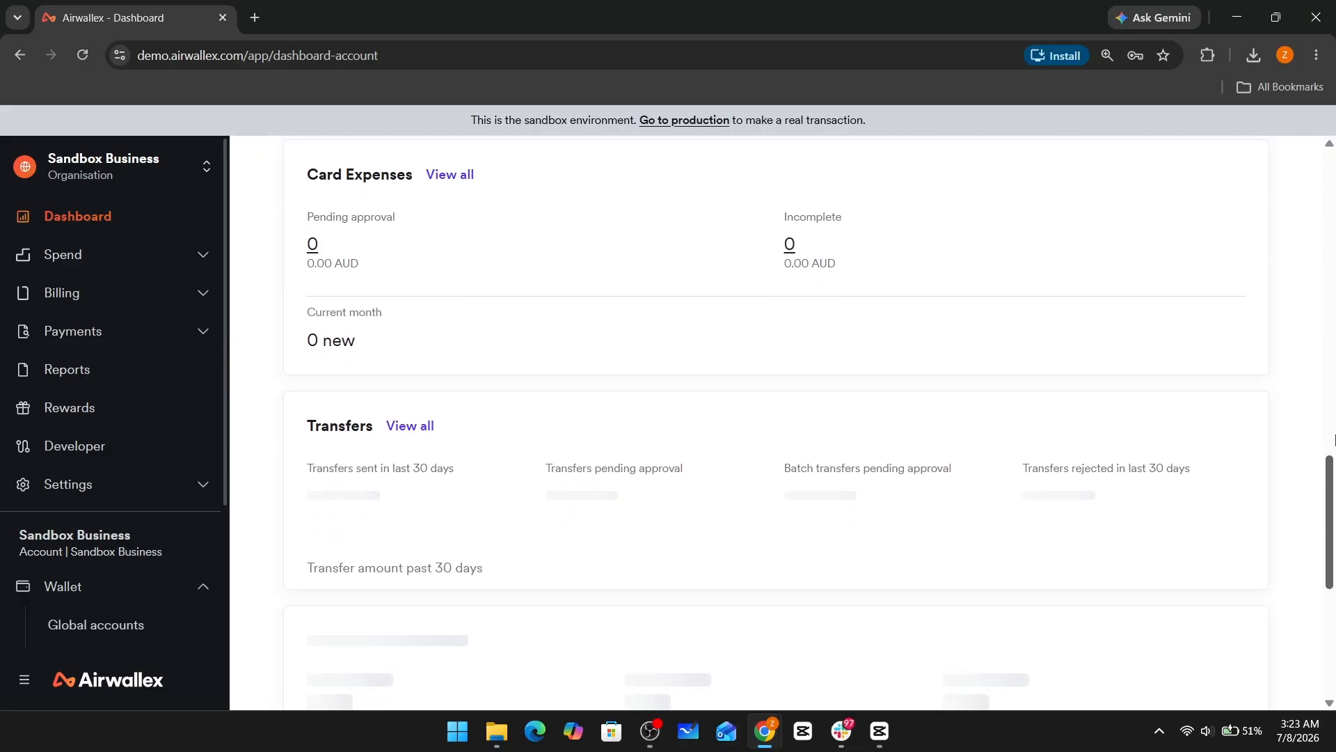
scroll(1103, 370, "down", 10)
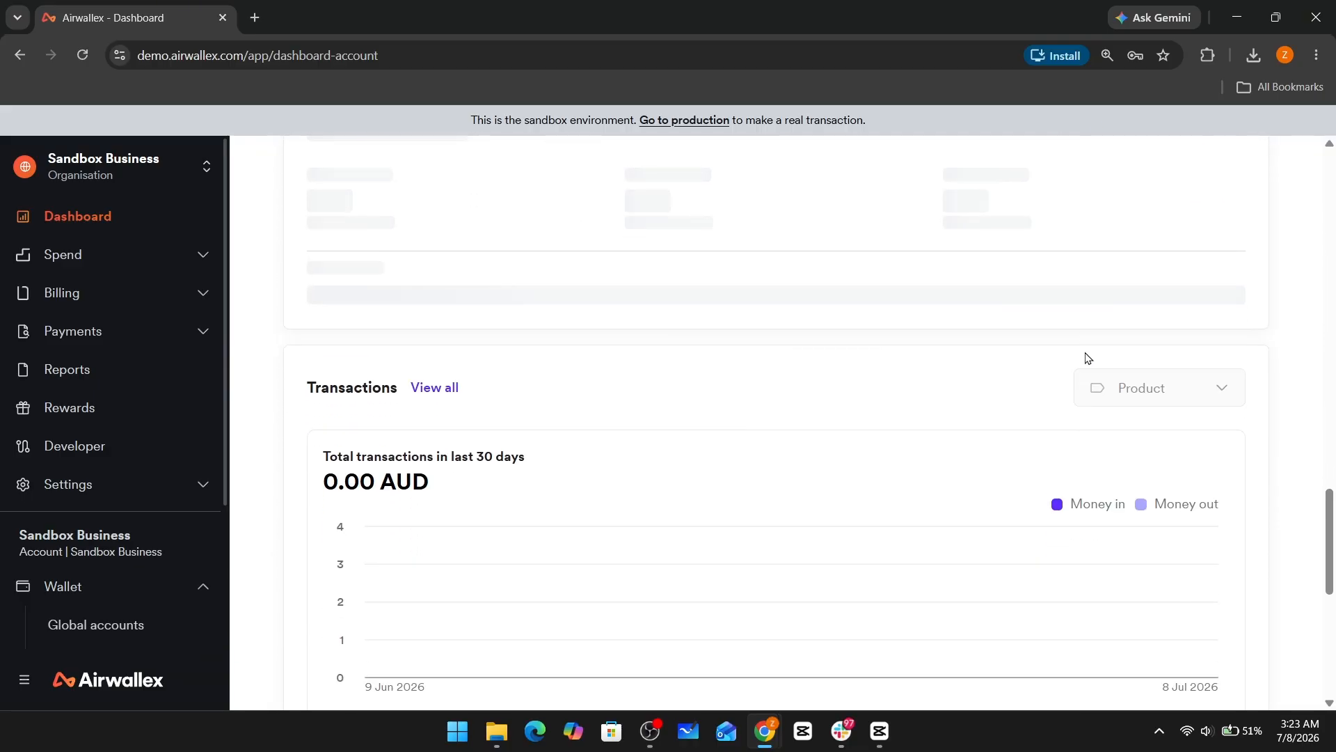
scroll(1117, 344, "up", 20)
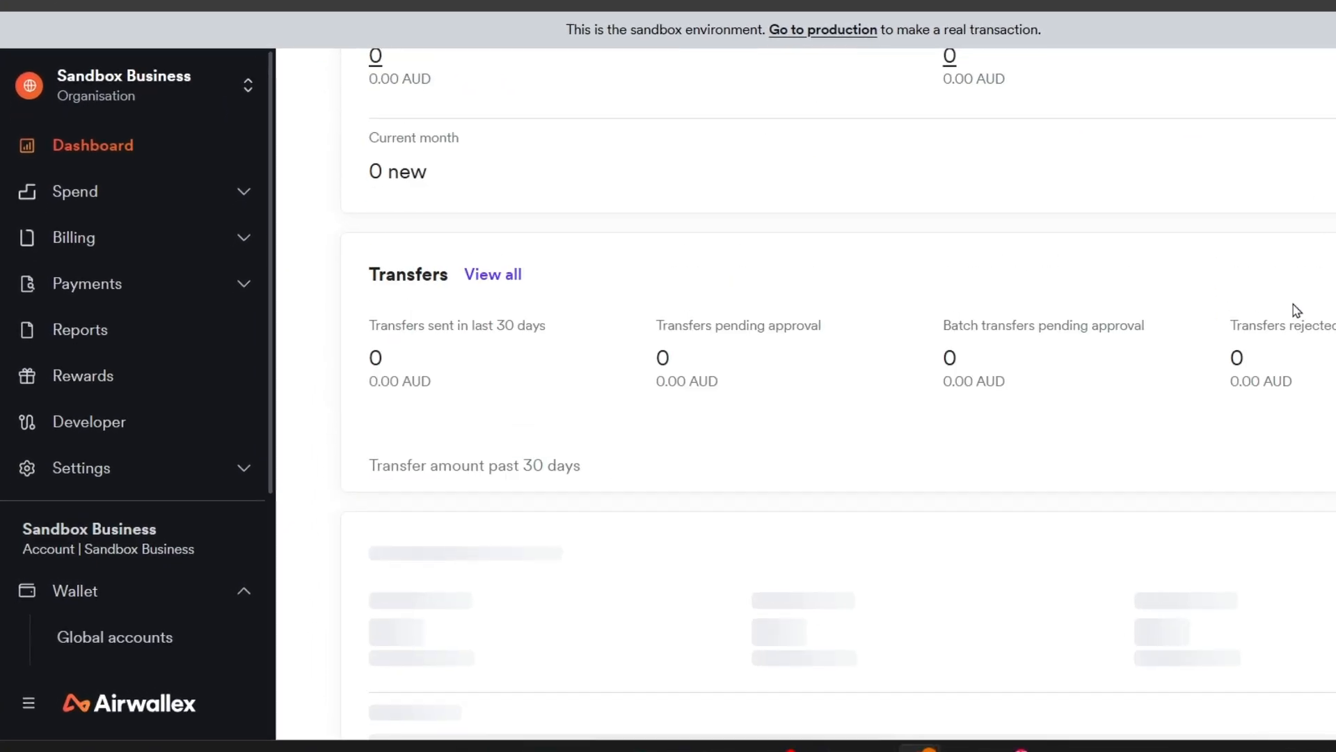
scroll(856, 369, "up", 3)
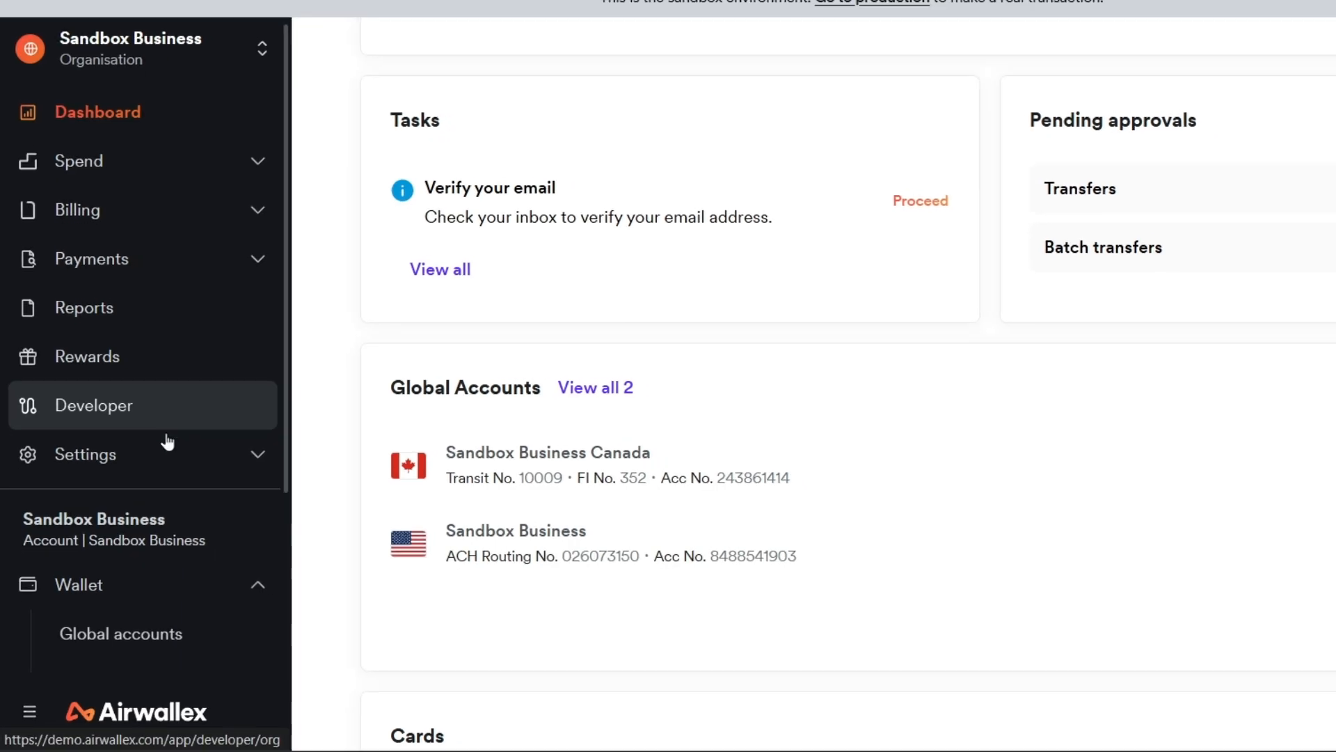
Open the wallet's Global Accounts summary and look over the list of accounts.
left_click(83, 597)
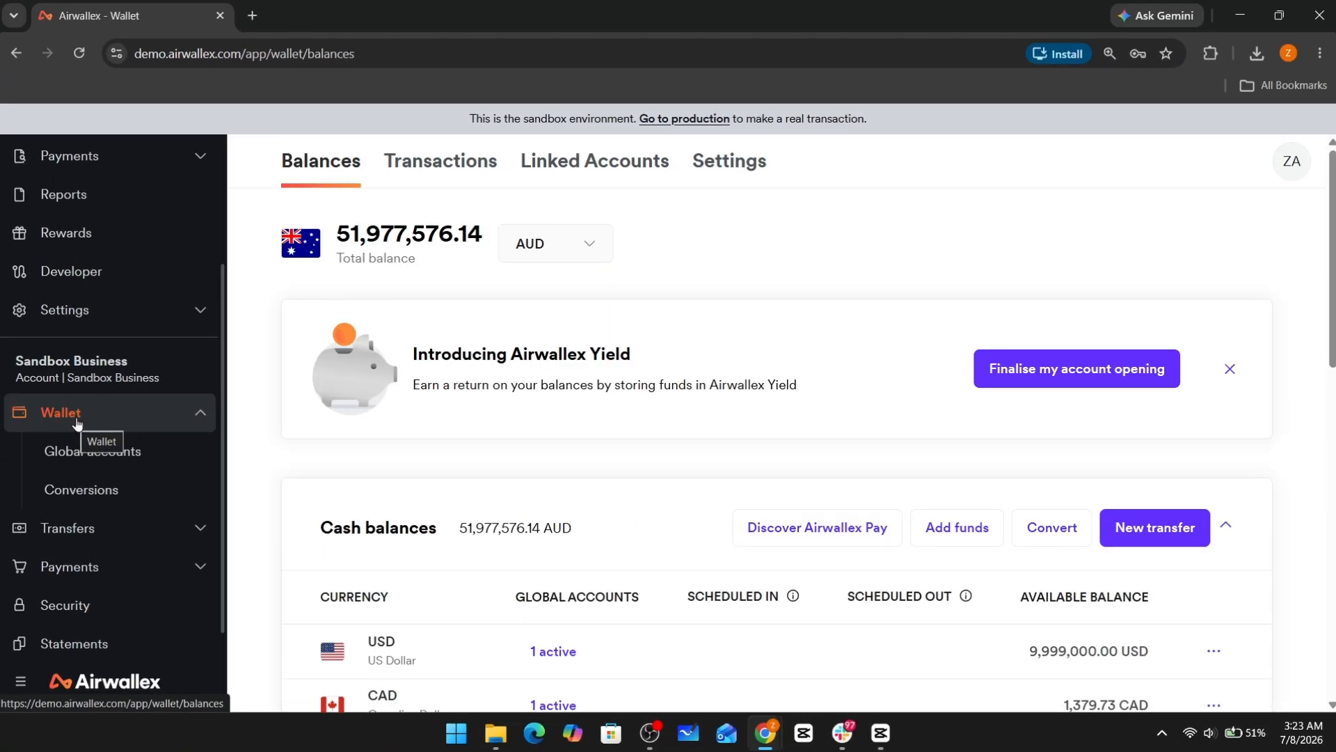
left_click(108, 464)
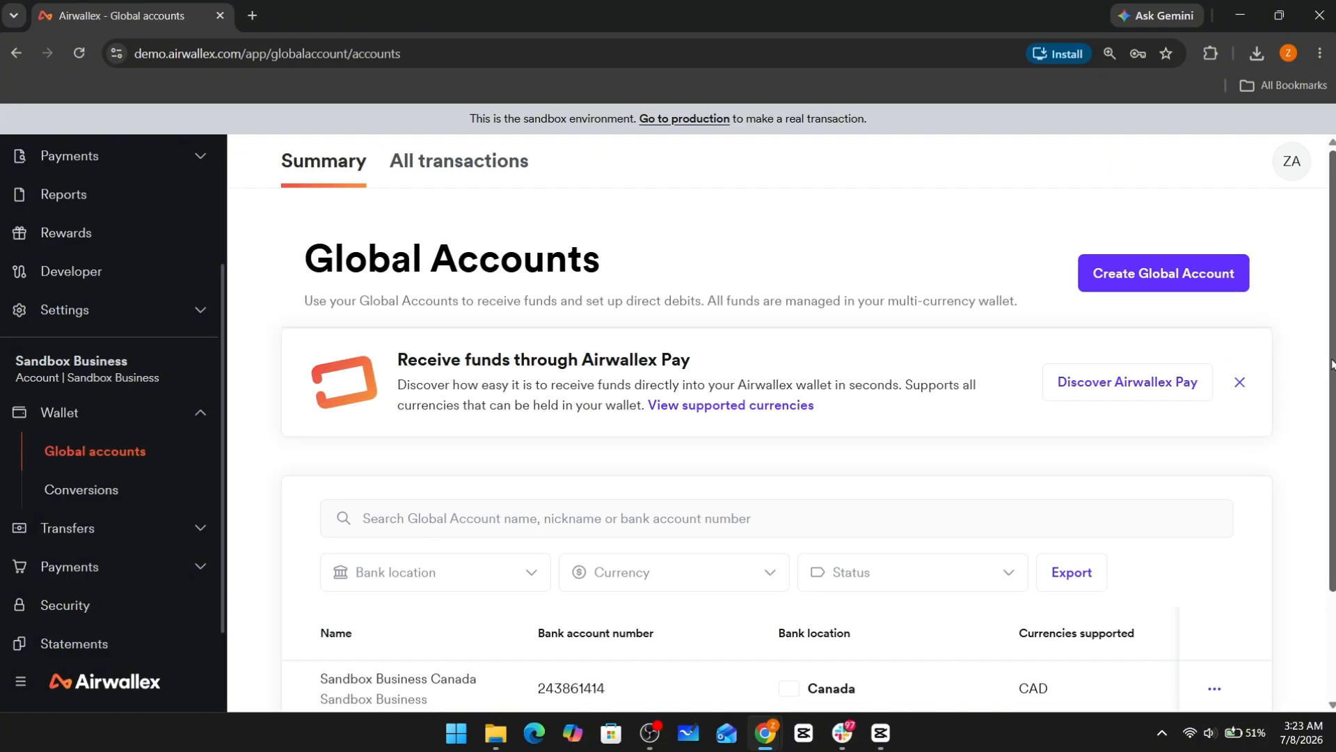
scroll(1331, 362, "down", 2)
scroll(1325, 356, "up", 2)
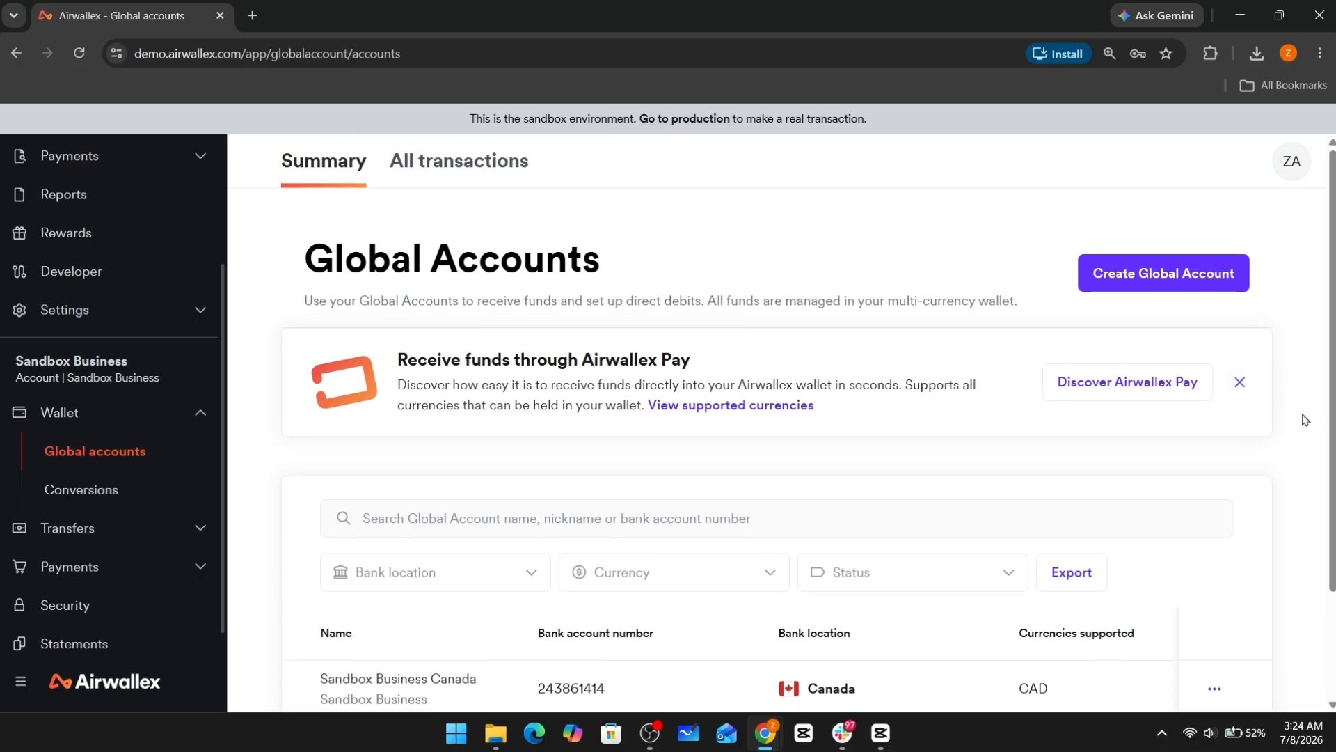
View the wallet's Conversions summary and the Transfers summary.
left_click(206, 489)
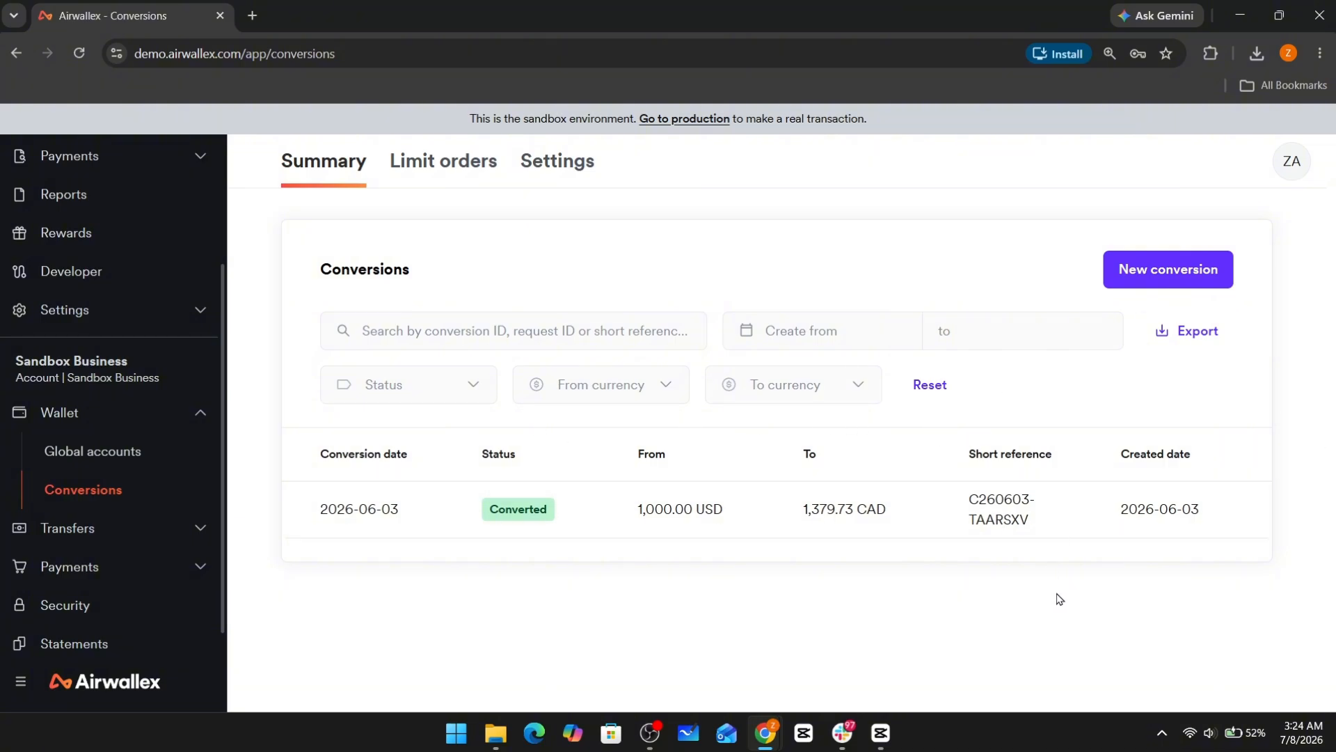
scroll(66, 487, "down", 1)
left_click(65, 480)
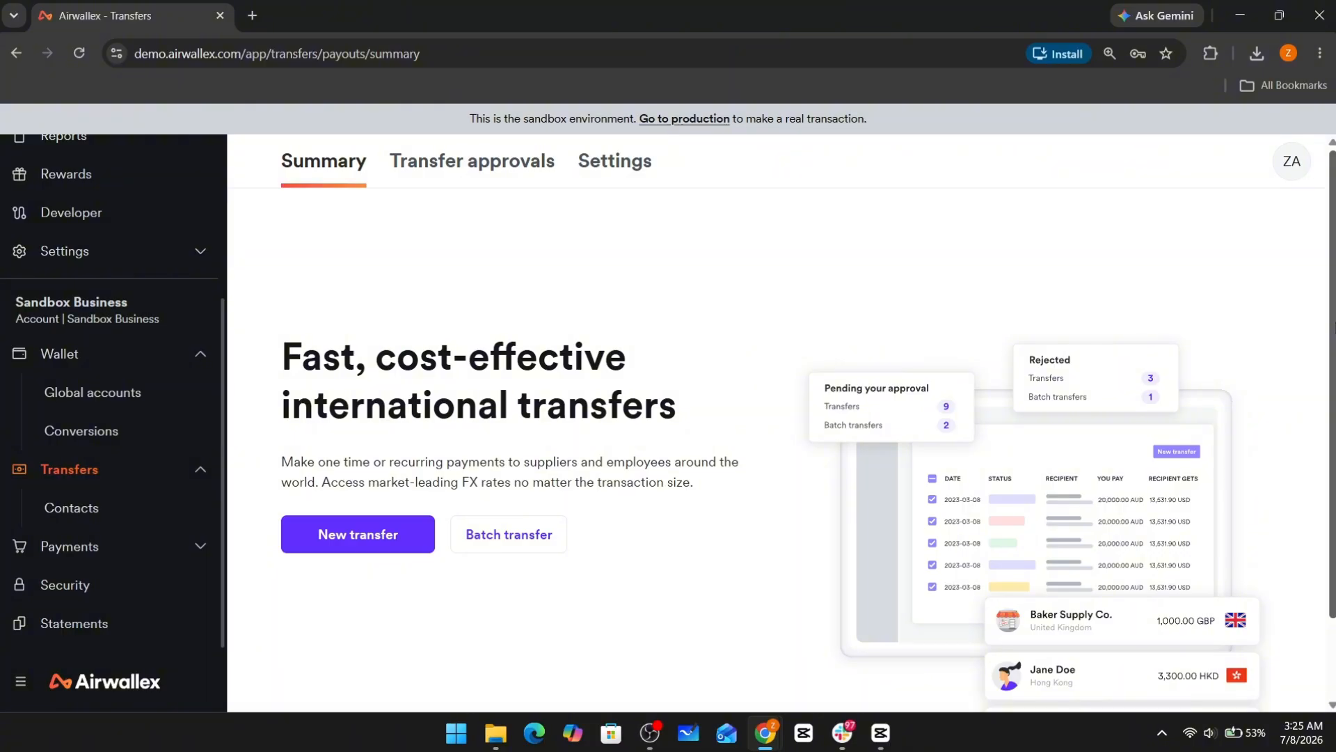
Open the Cards page under Spend and look over its spend figures and card list.
scroll(161, 287, "up", 7)
left_click(150, 307)
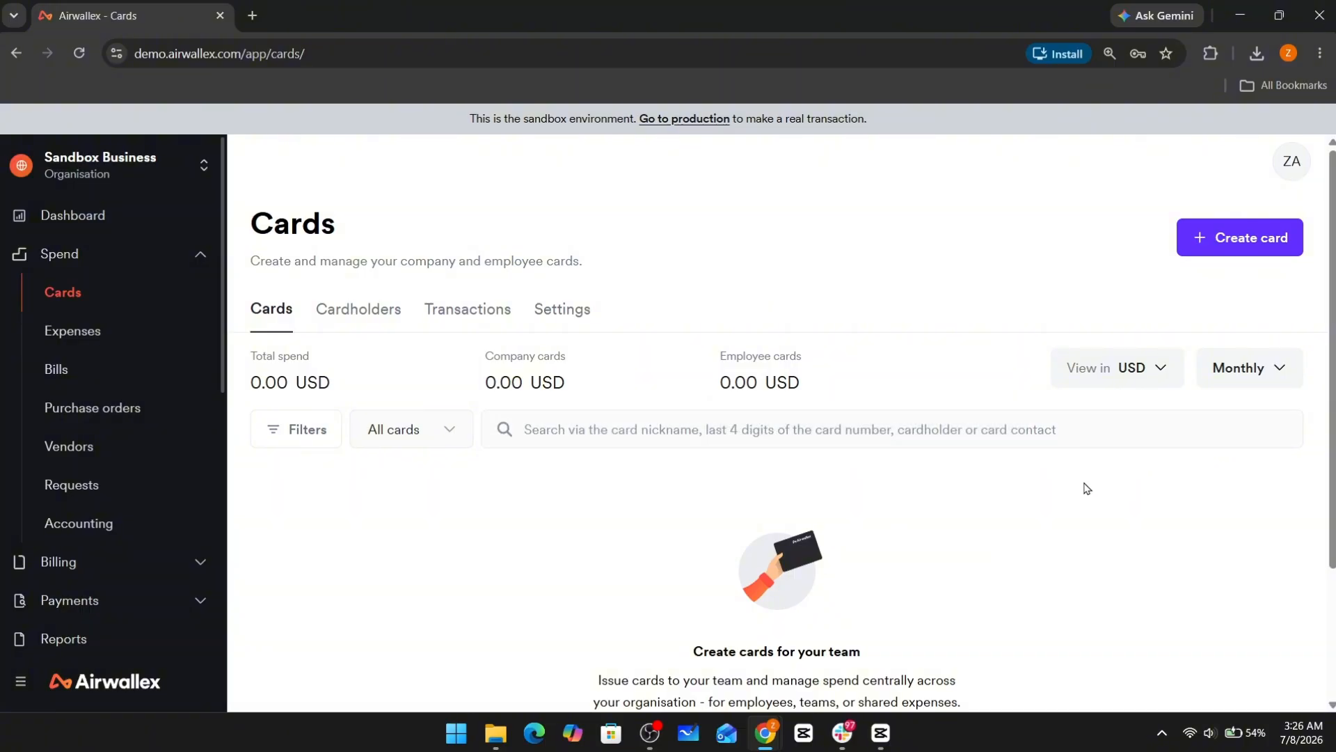
scroll(835, 390, "down", 1)
scroll(696, 428, "up", 1)
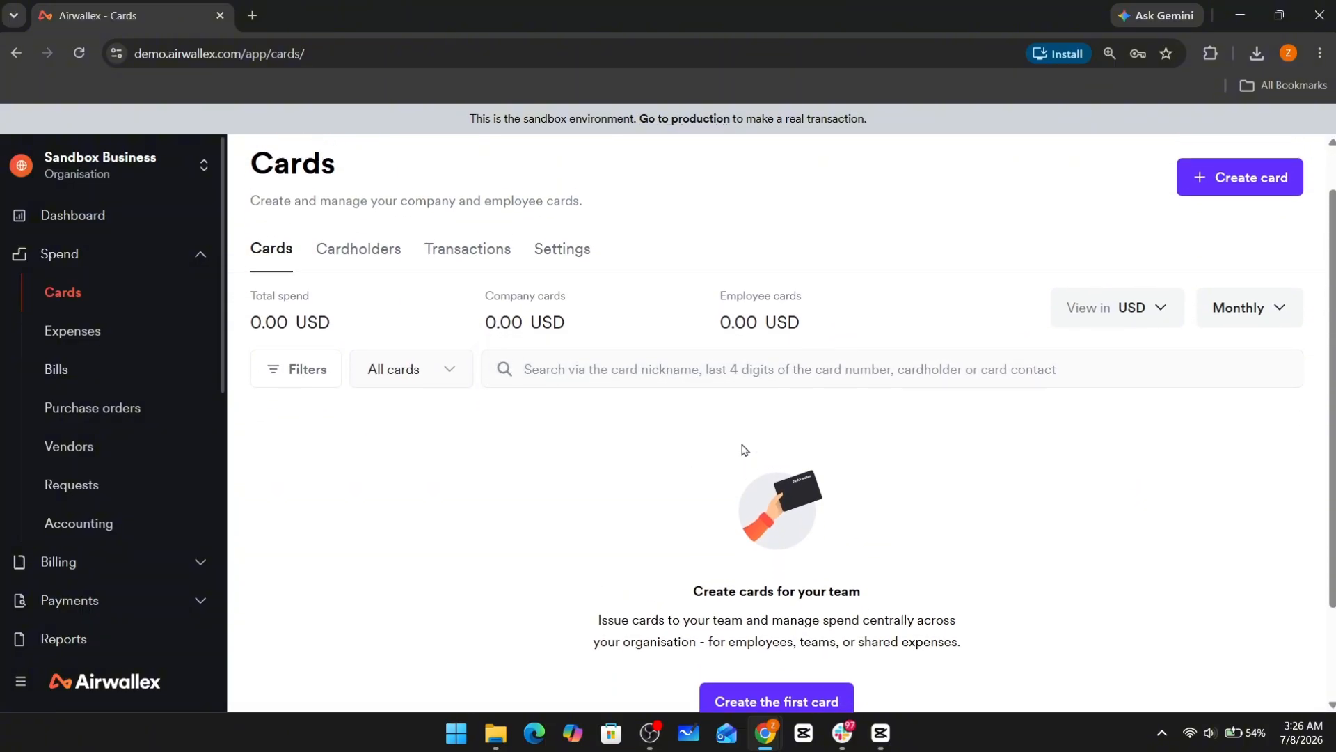
scroll(743, 449, "up", 1)
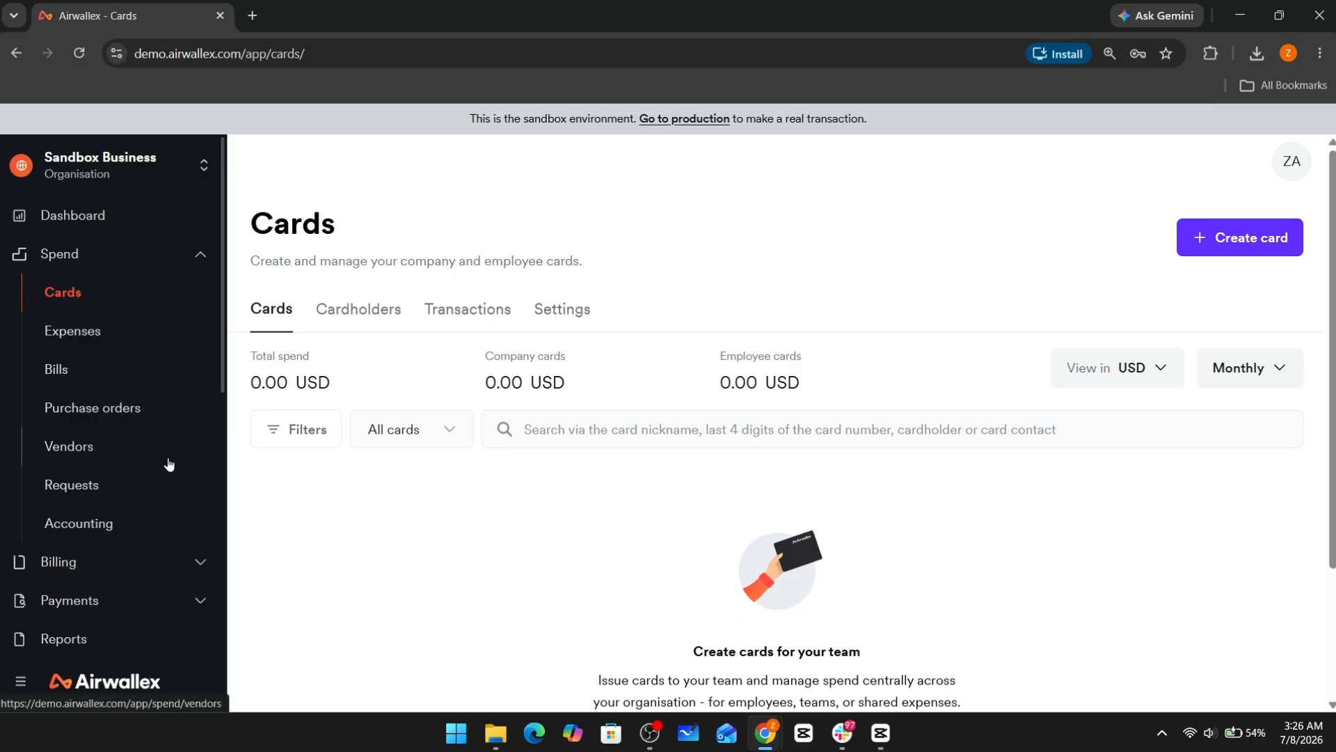
Open the account-level Payments dashboard and review its settlements snapshot and business overview charts.
scroll(167, 460, "down", 5)
scroll(152, 456, "down", 2)
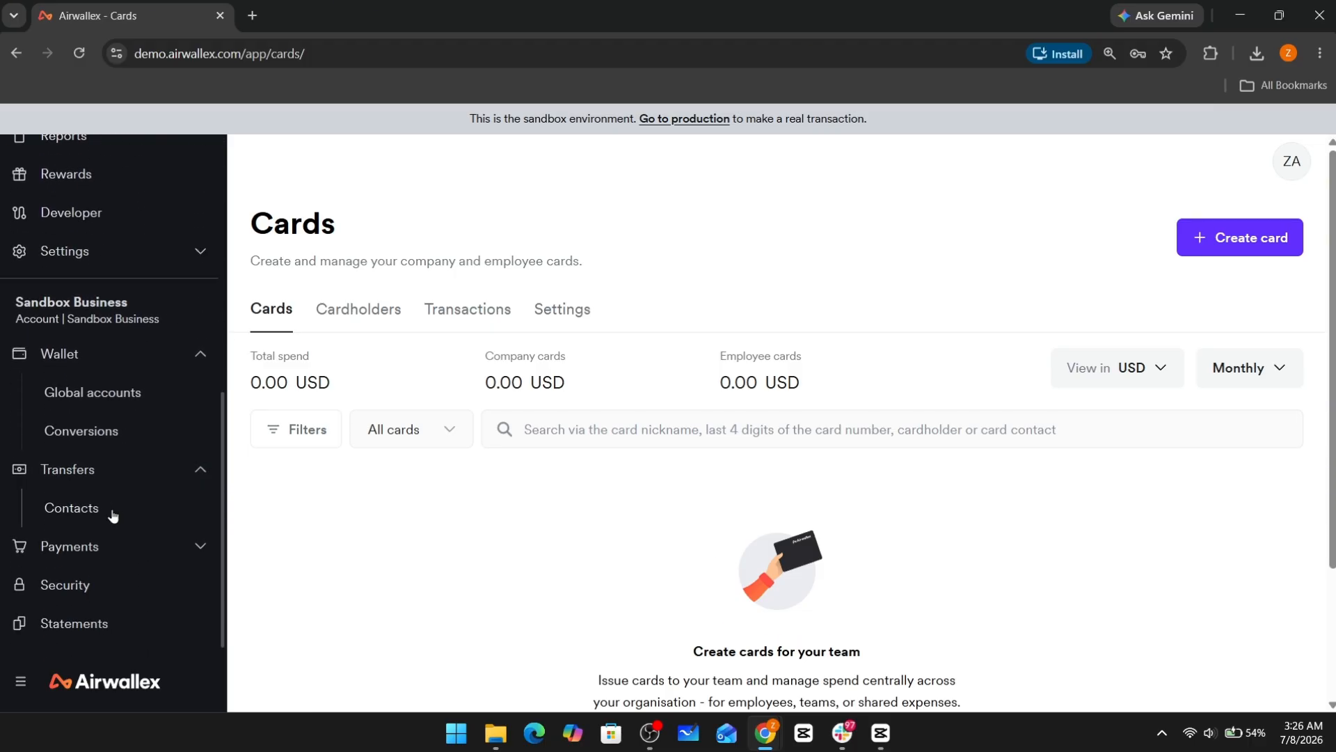
left_click(113, 546)
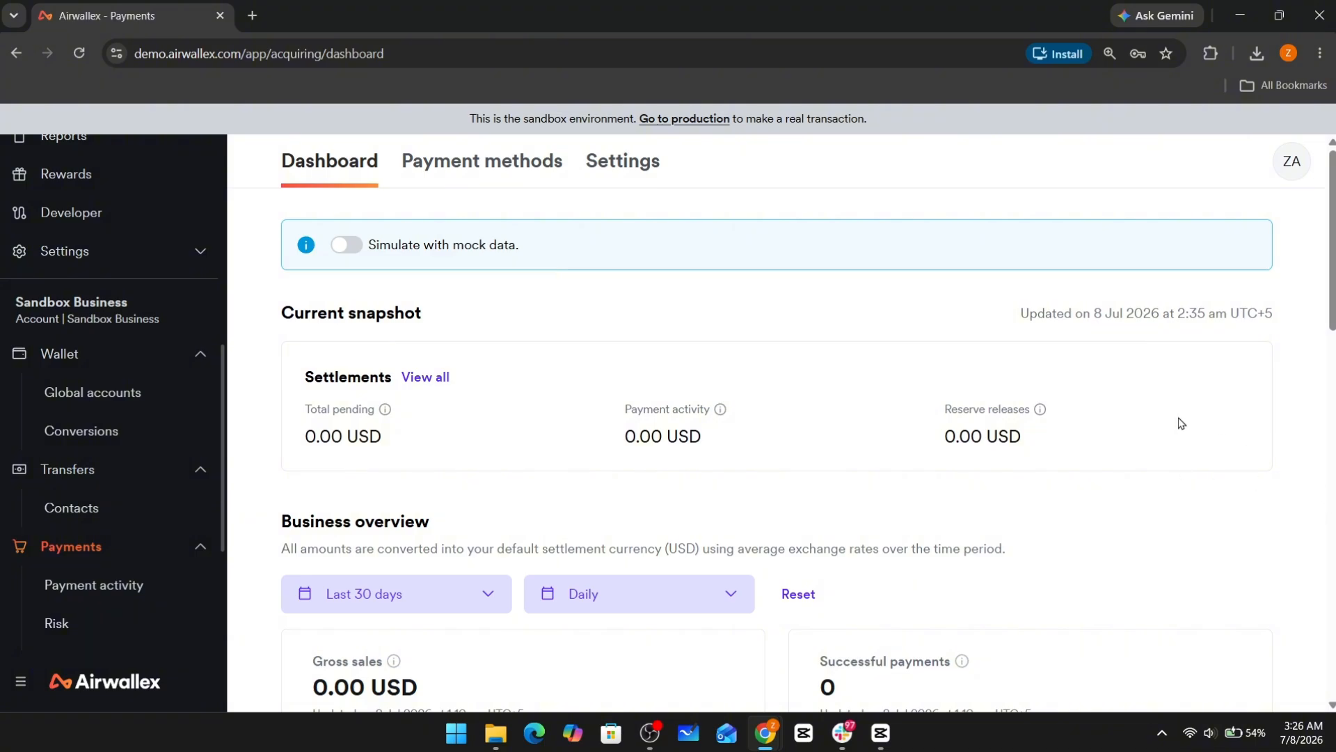
scroll(1289, 403, "down", 8)
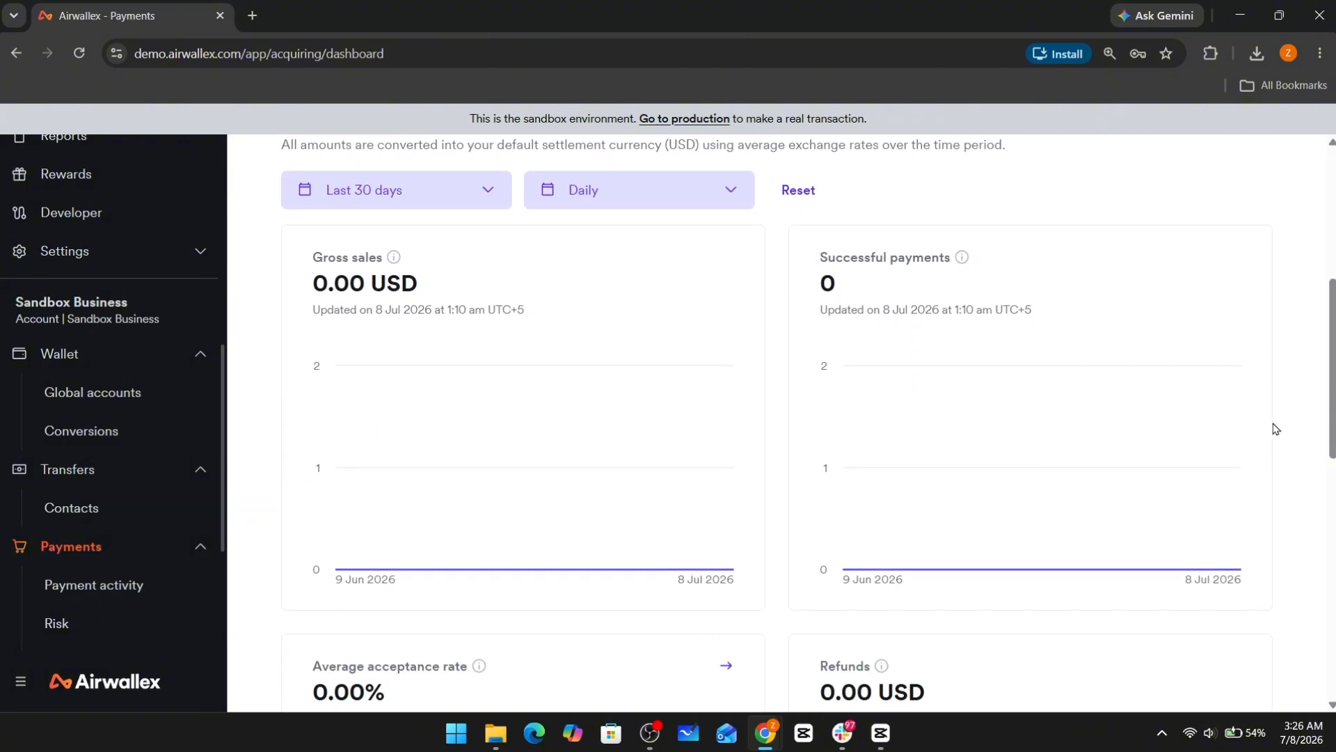
scroll(1286, 416, "up", 7)
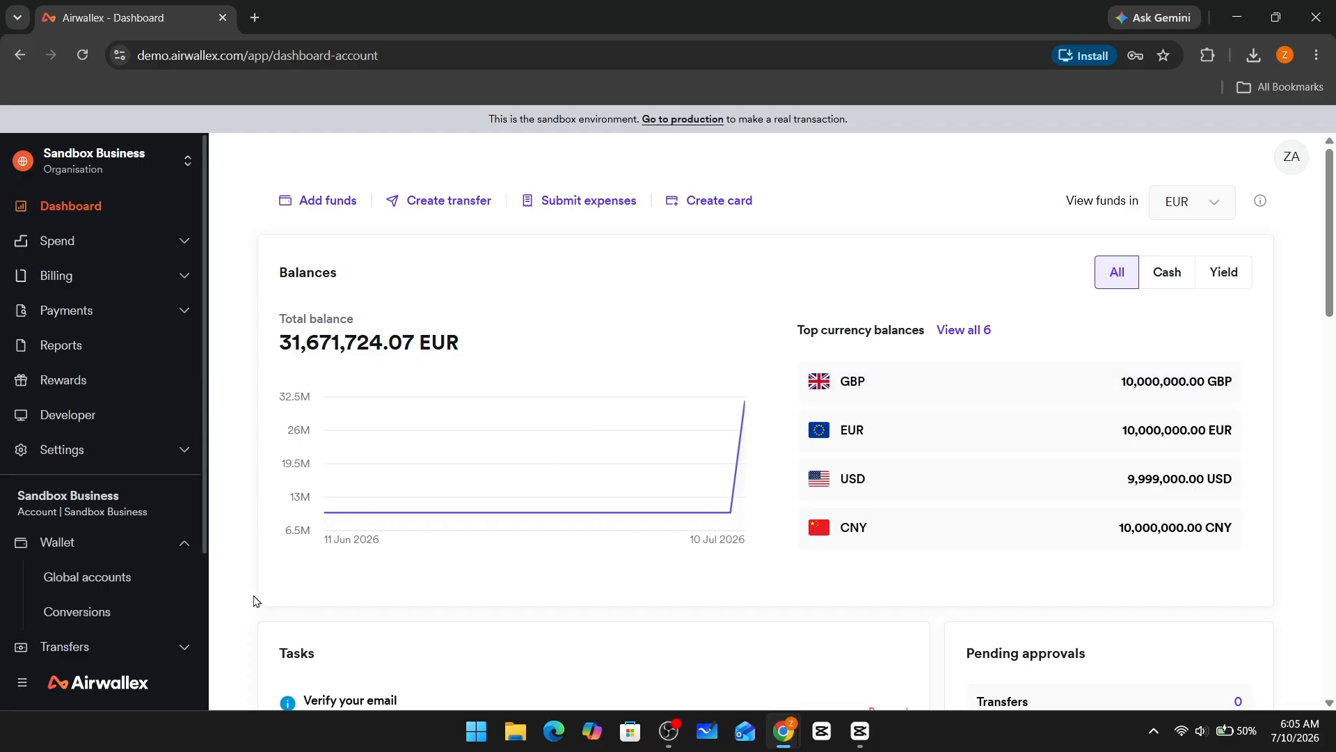
Start a new Global Account from the wallet's Global Accounts and look through the available account locations.
left_click(117, 582)
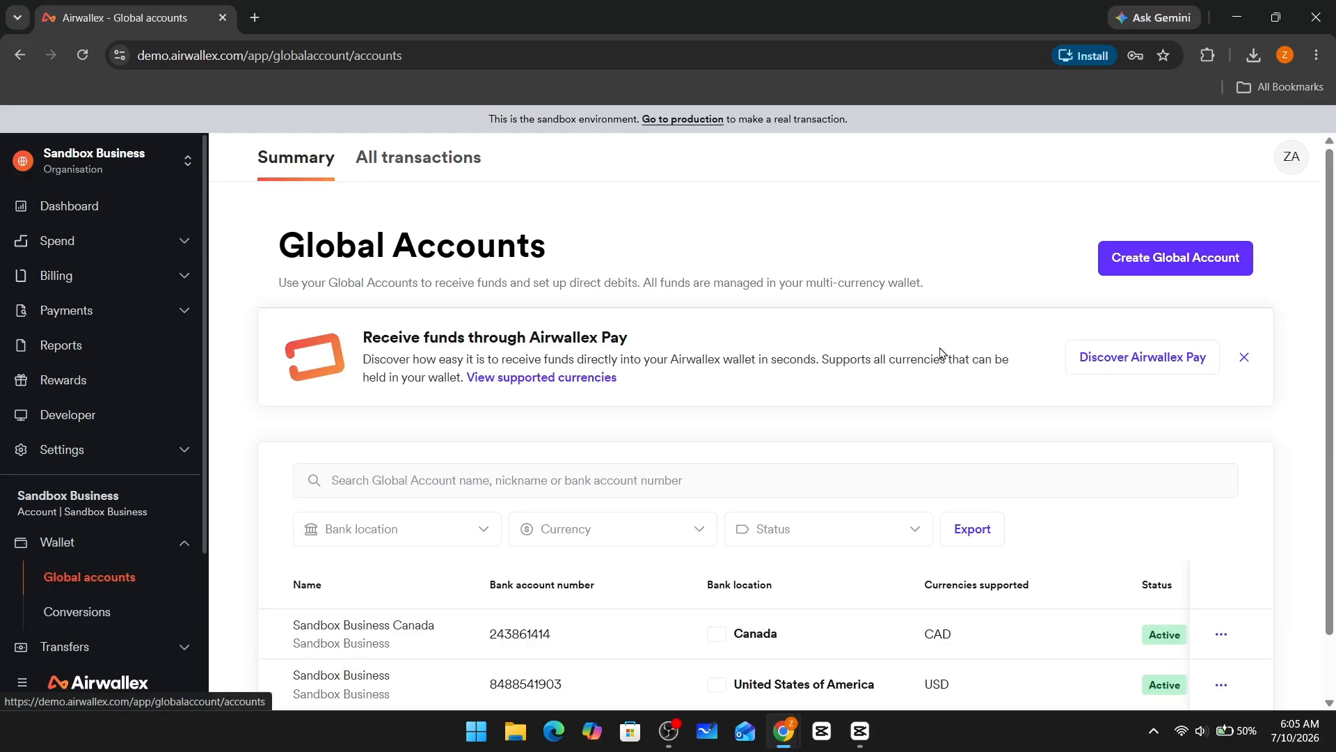
left_click(1134, 272)
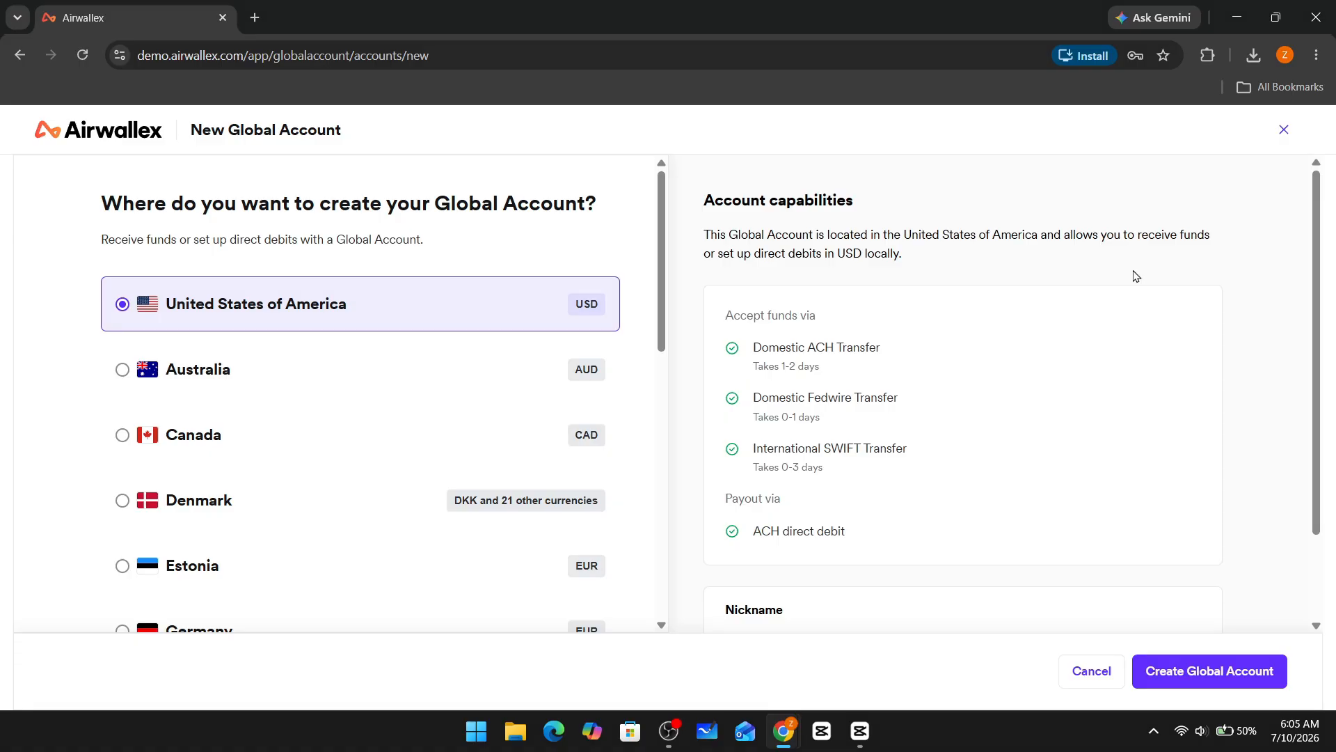
scroll(433, 361, "down", 1)
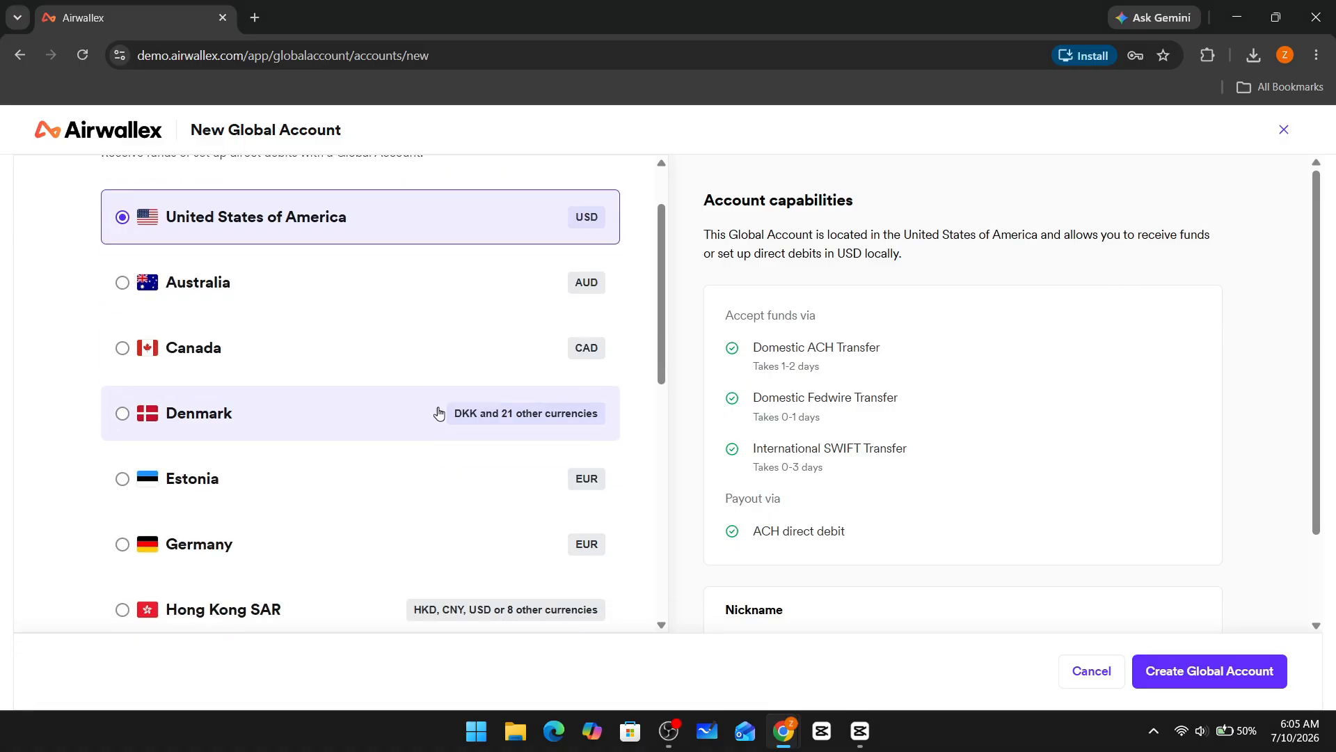
scroll(232, 415, "down", 4)
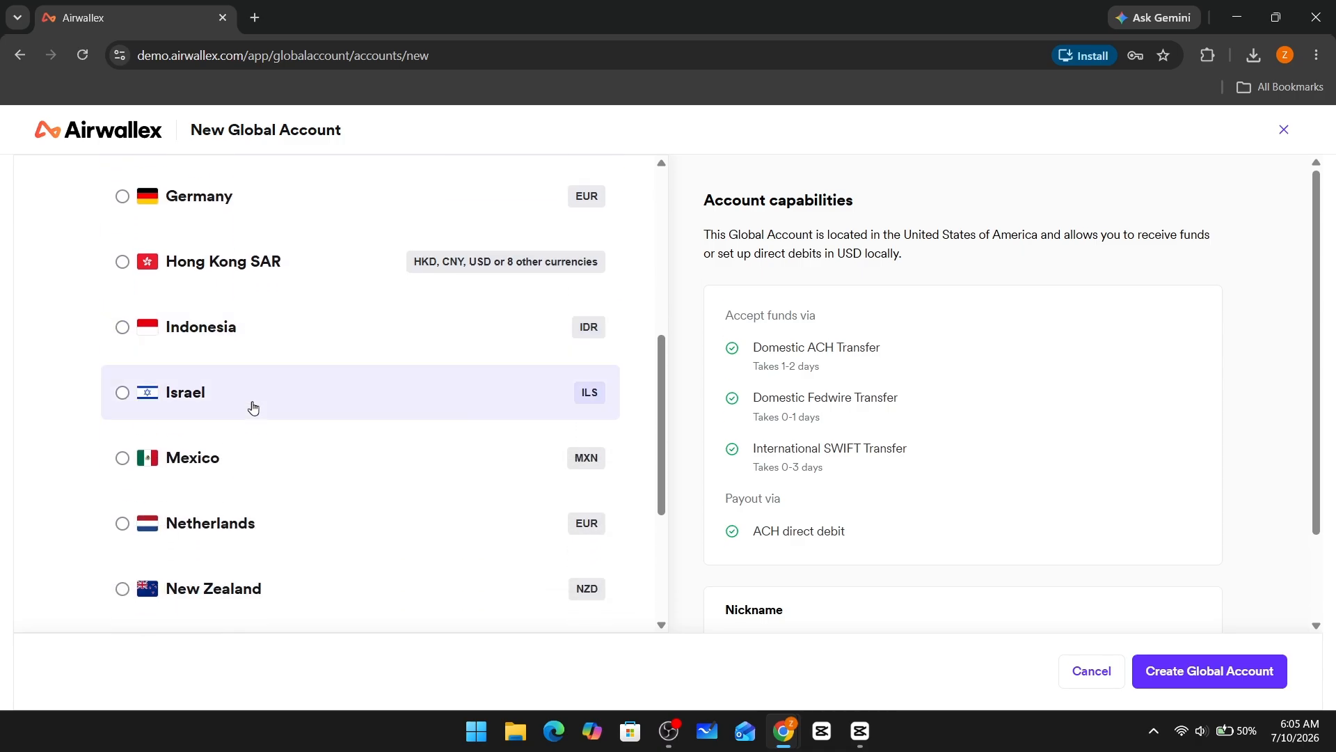
scroll(253, 409, "up", 5)
scroll(257, 405, "down", 8)
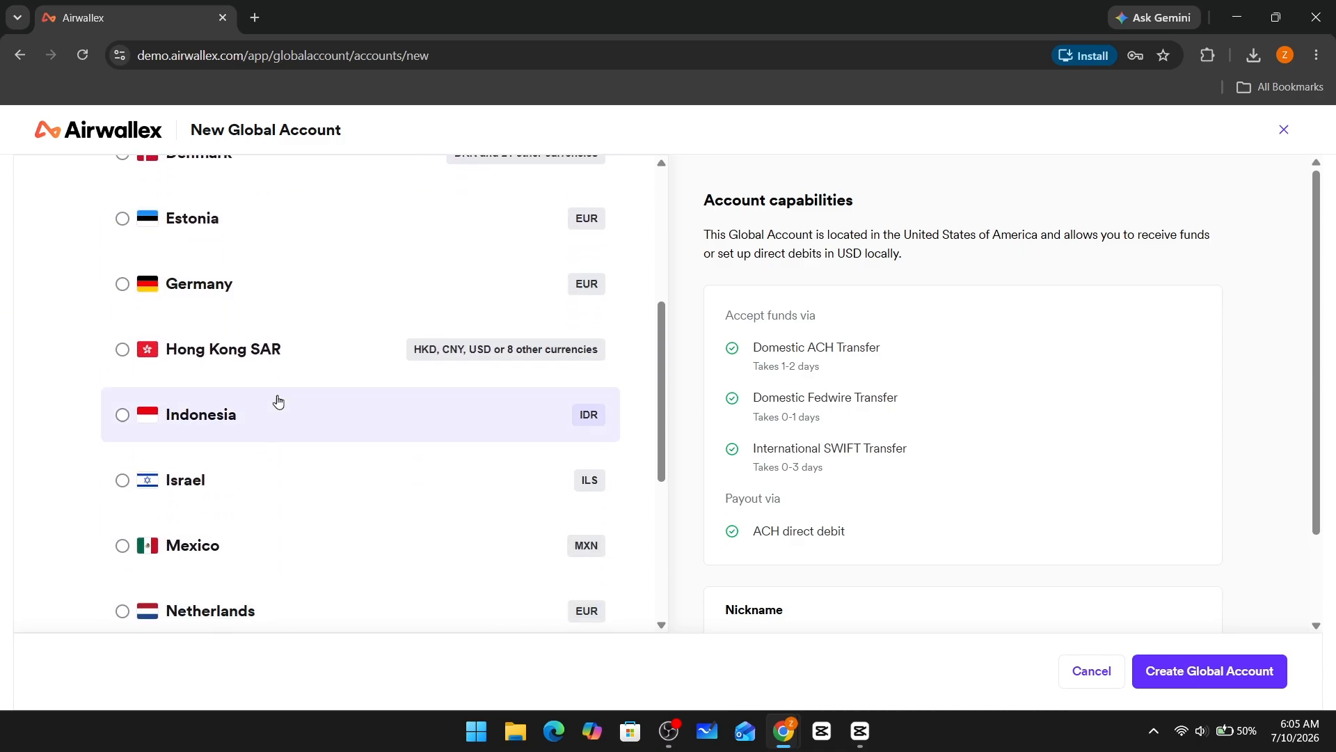
scroll(283, 397, "down", 1)
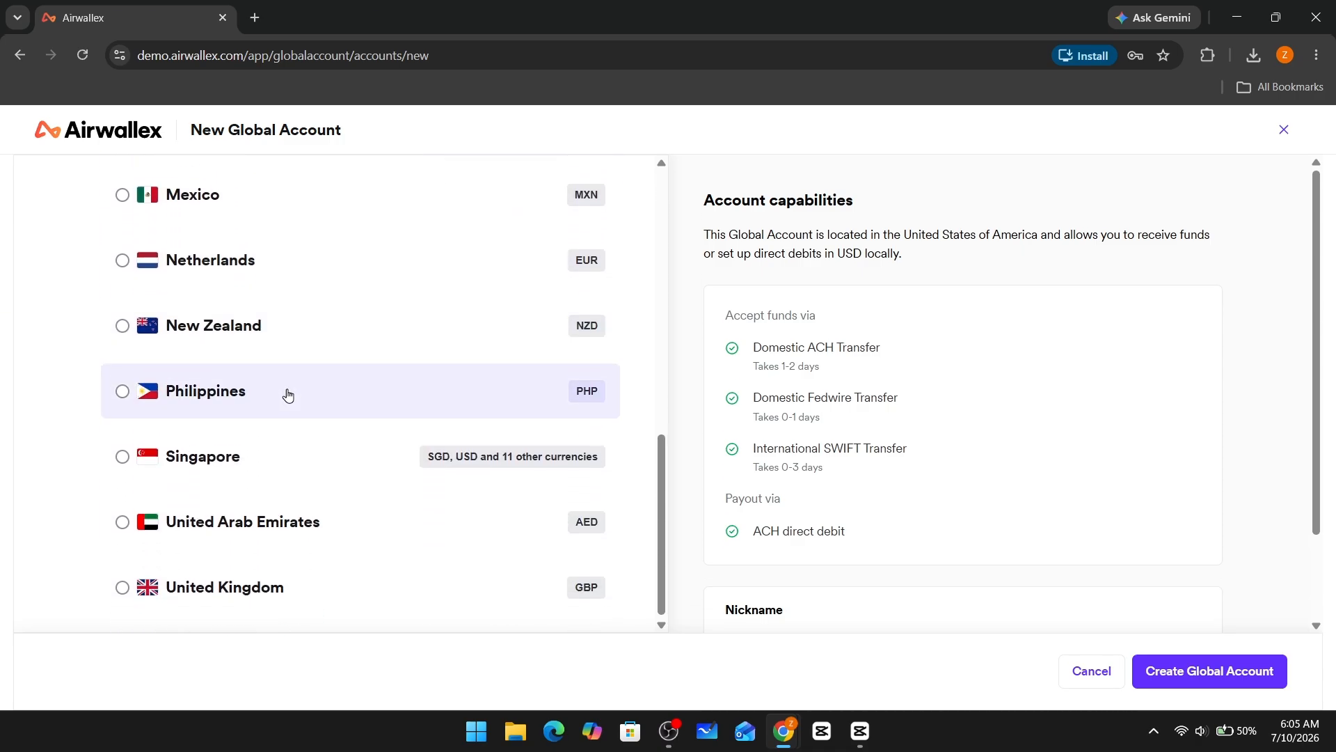
Select United Kingdom (GBP) as the account location and review its account capabilities.
left_click(247, 577)
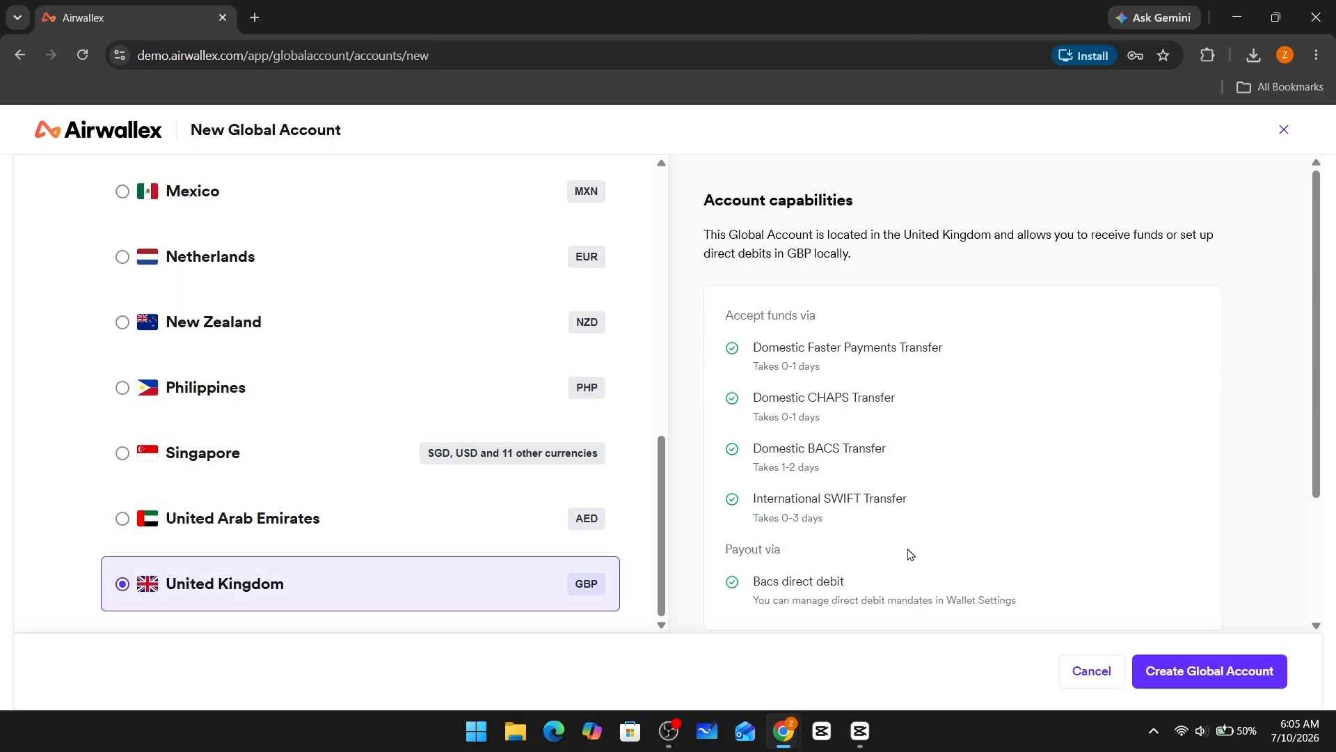
scroll(910, 555, "down", 3)
scroll(929, 546, "up", 3)
scroll(853, 447, "up", 3)
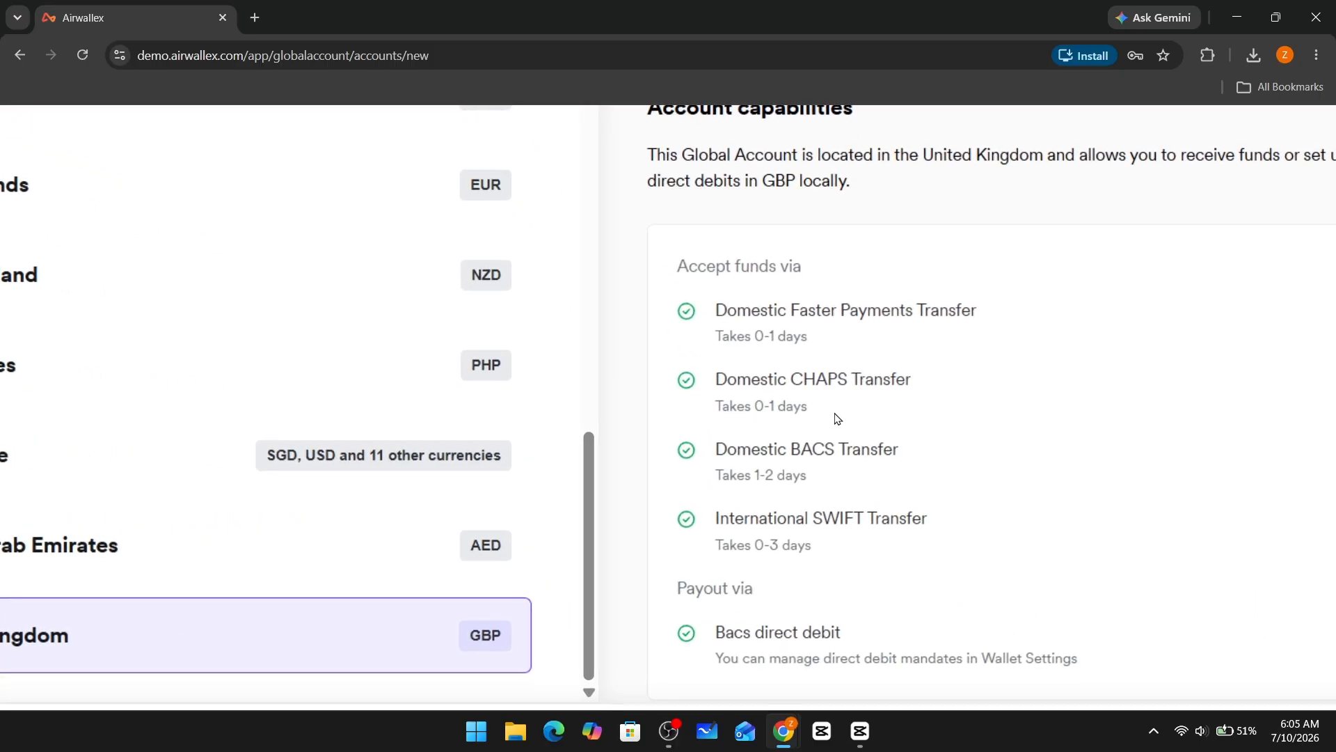
scroll(827, 373, "down", 3)
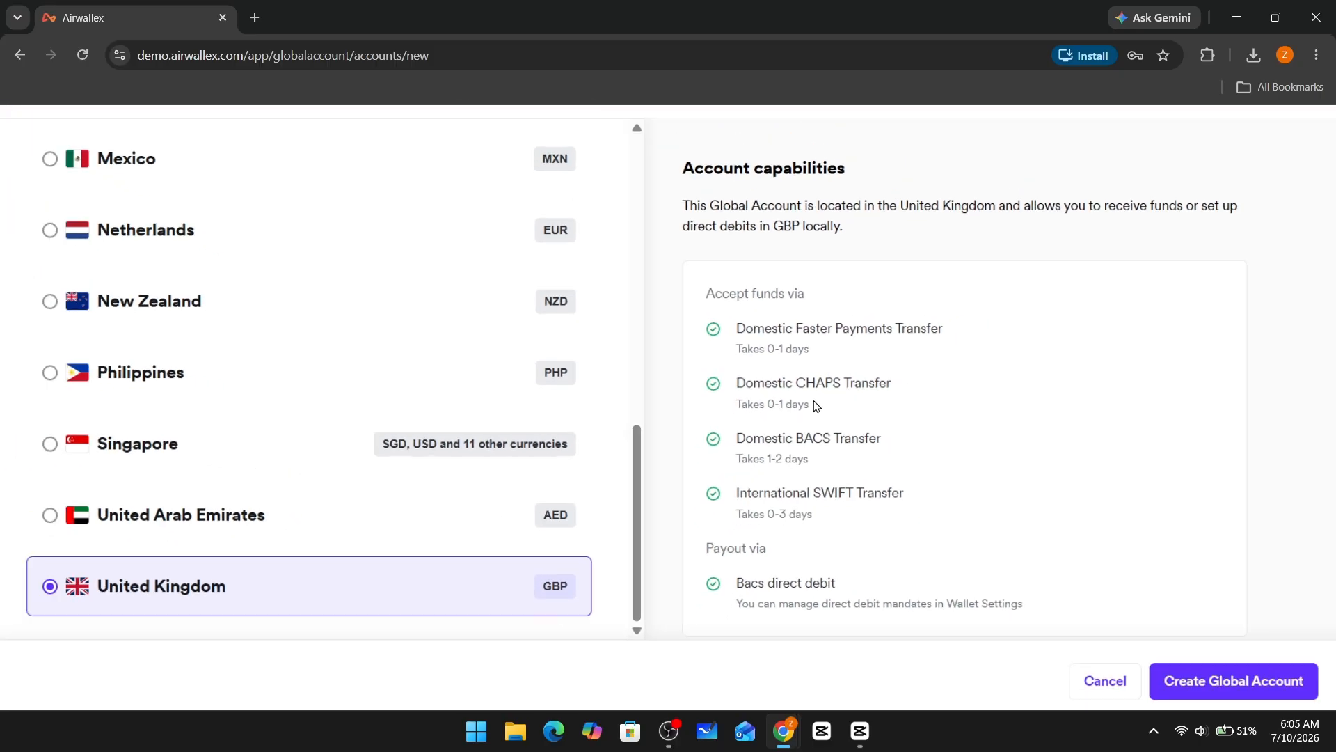
scroll(341, 580, "up", 4)
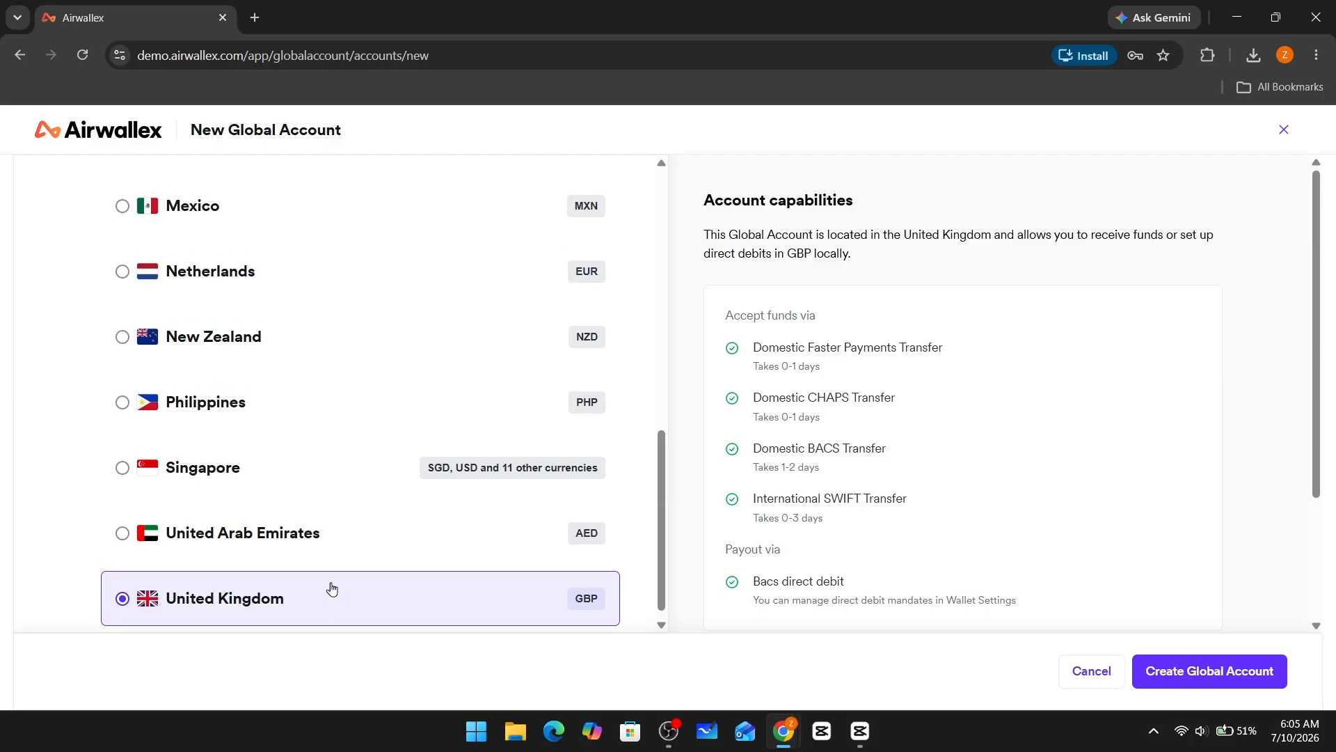
Select Hong Kong SAR as the account location and review its methods for accepting funds.
scroll(339, 586, "up", 2)
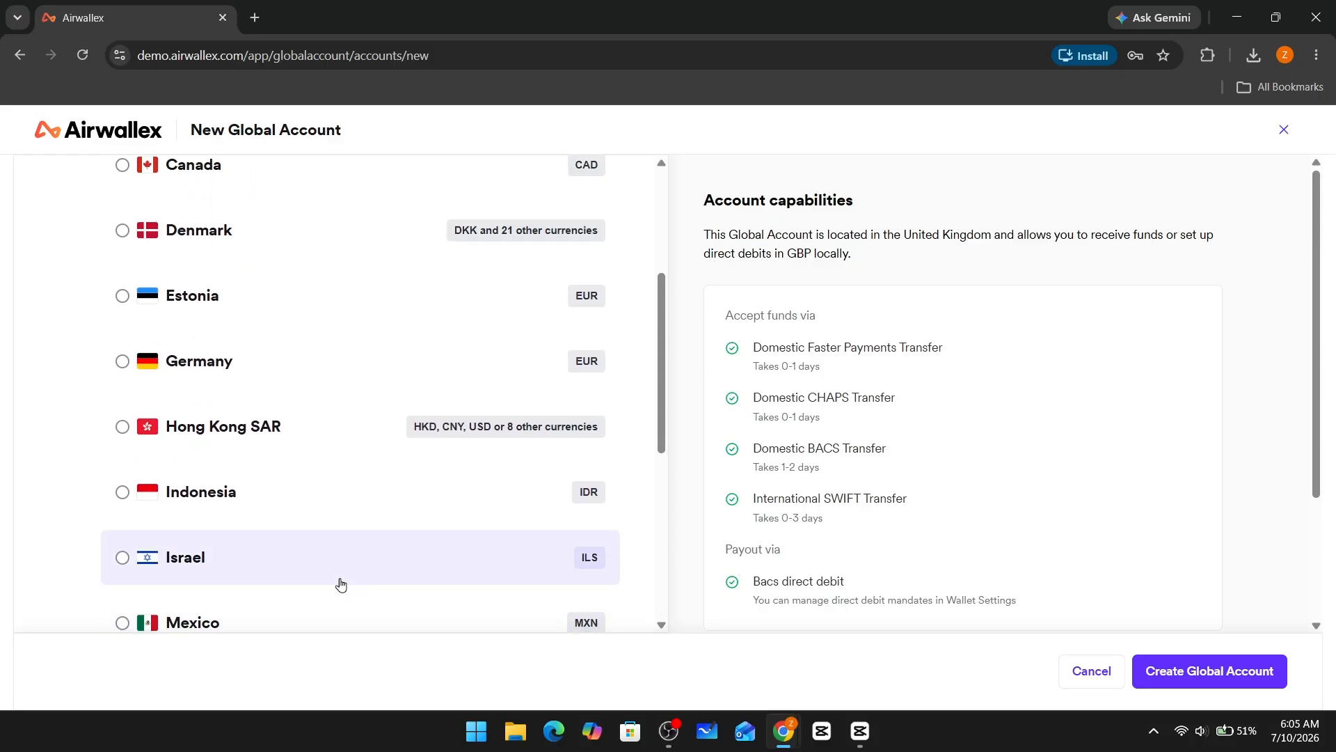
scroll(336, 581, "down", 3)
scroll(277, 382, "up", 1)
left_click(239, 268)
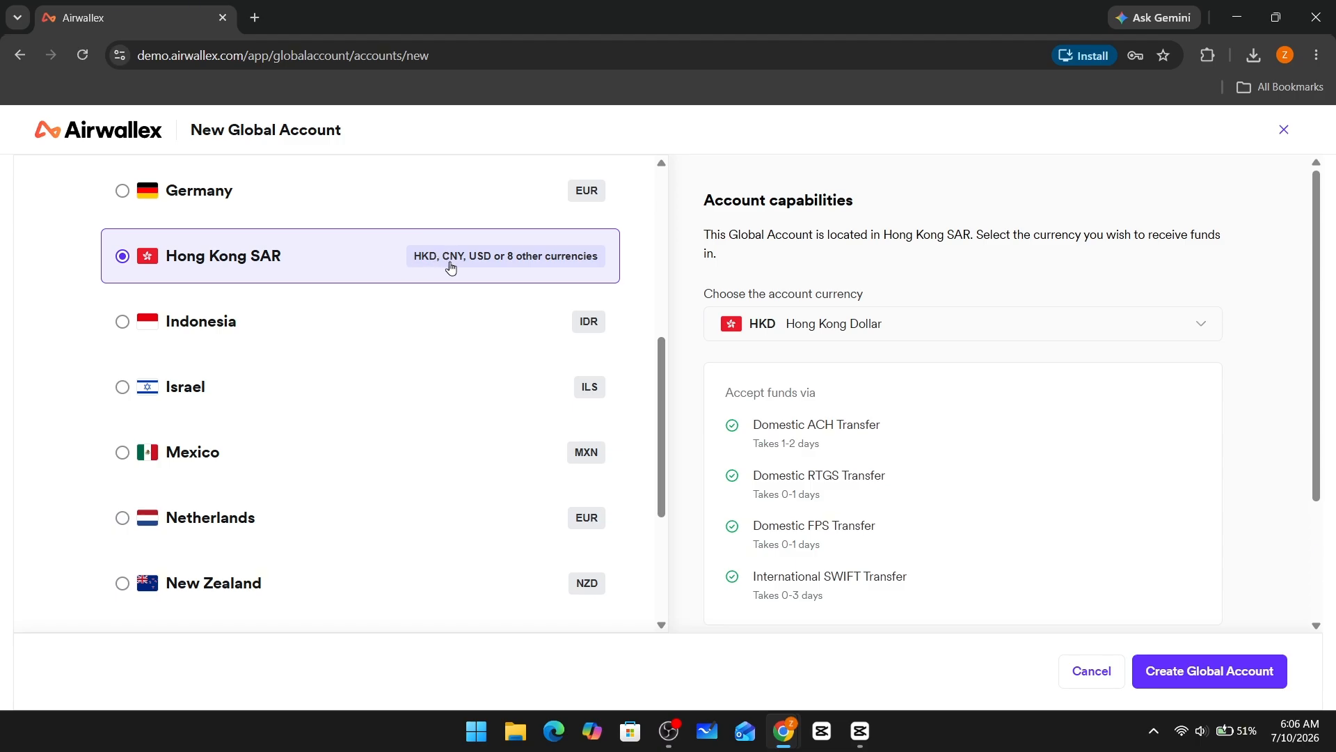
scroll(451, 268, "up", 3)
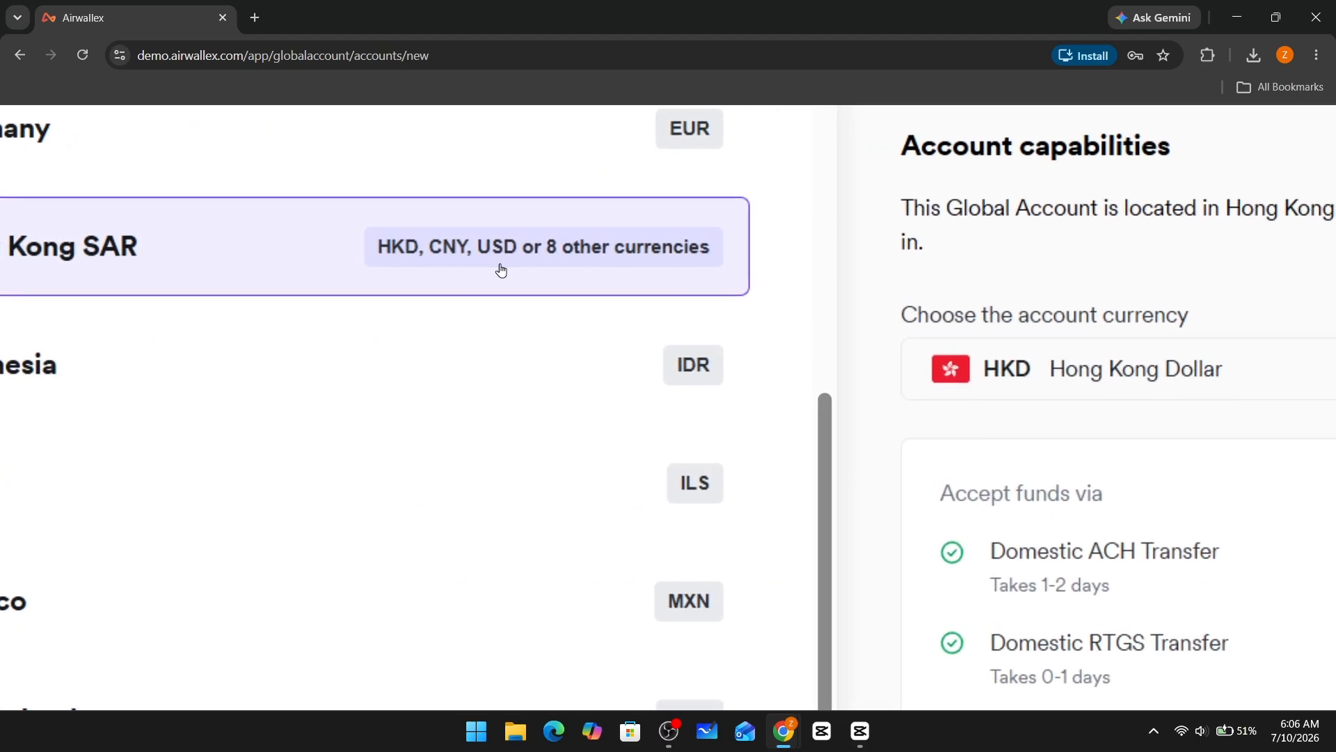
scroll(500, 269, "down", 3)
scroll(868, 452, "down", 3)
scroll(868, 446, "up", 3)
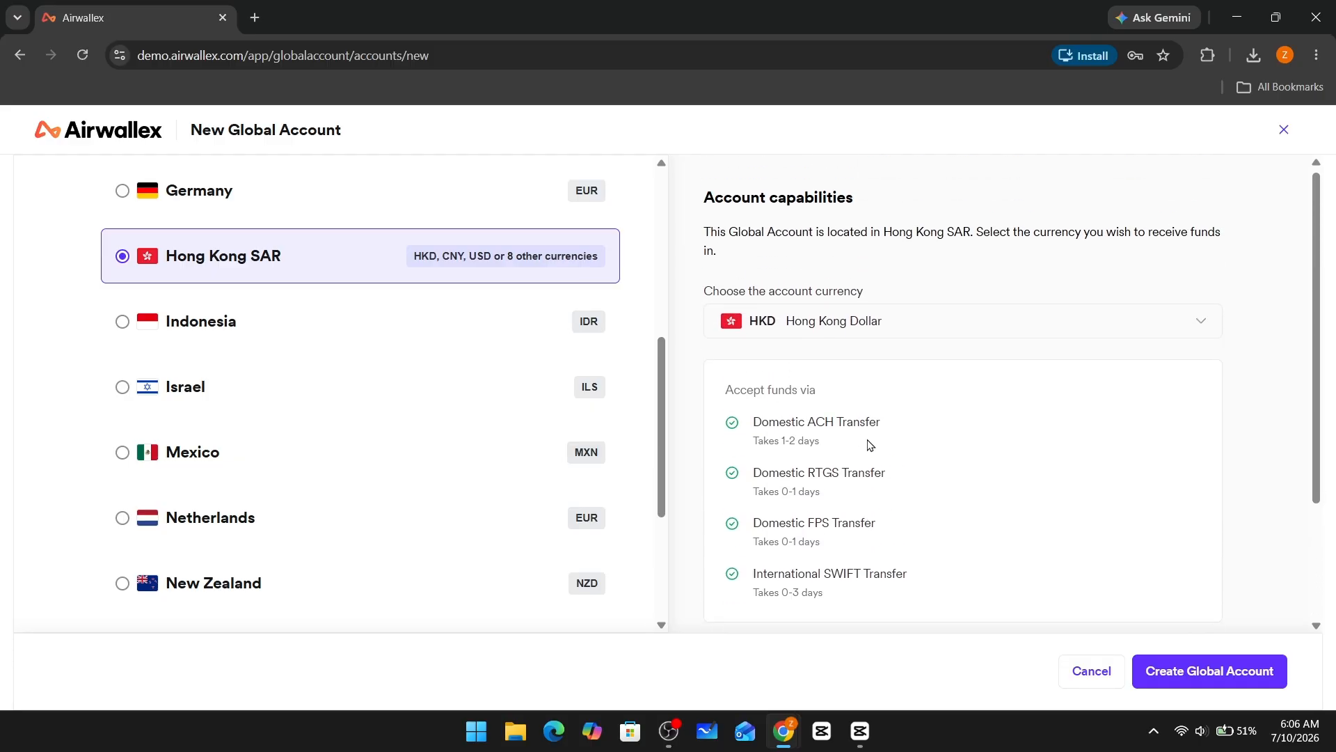
scroll(820, 405, "down", 2)
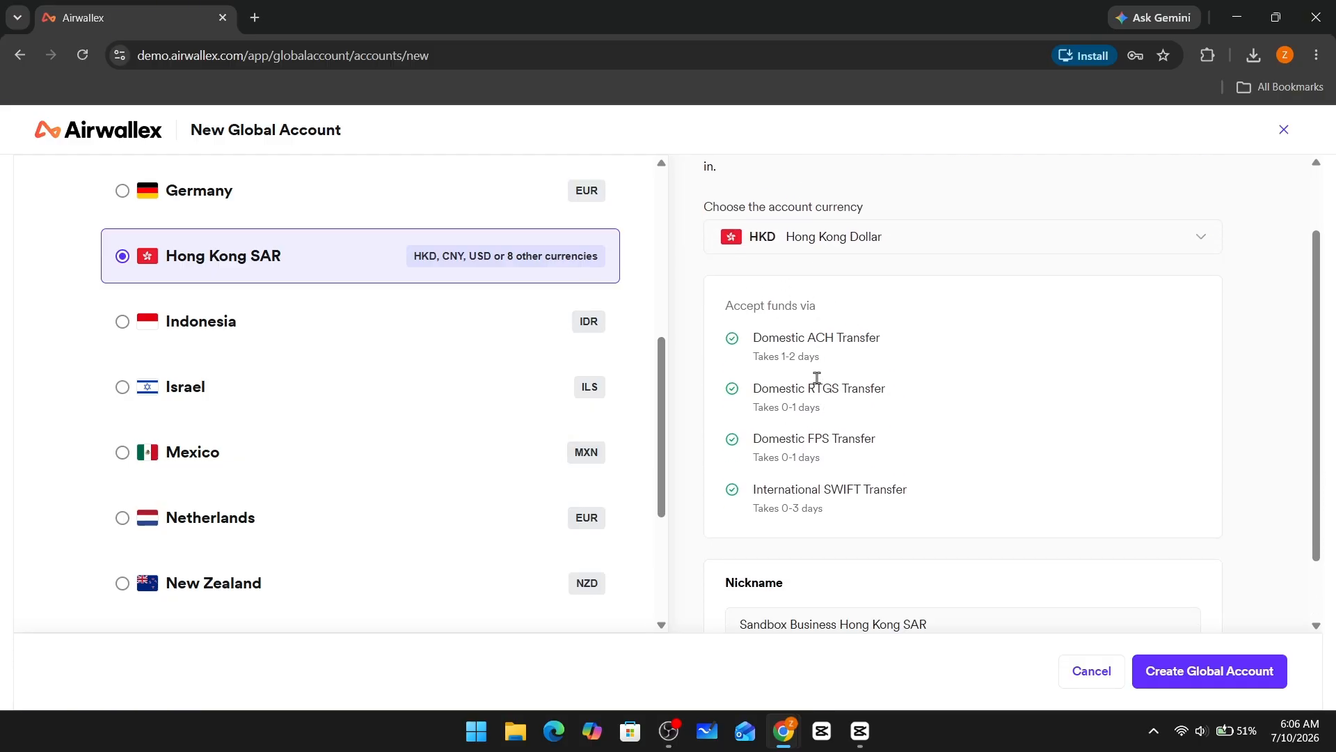
Look through the account currency options for Hong Kong SAR and choose HKD Hong Kong Dollar.
left_click(895, 250)
scroll(853, 369, "down", 3)
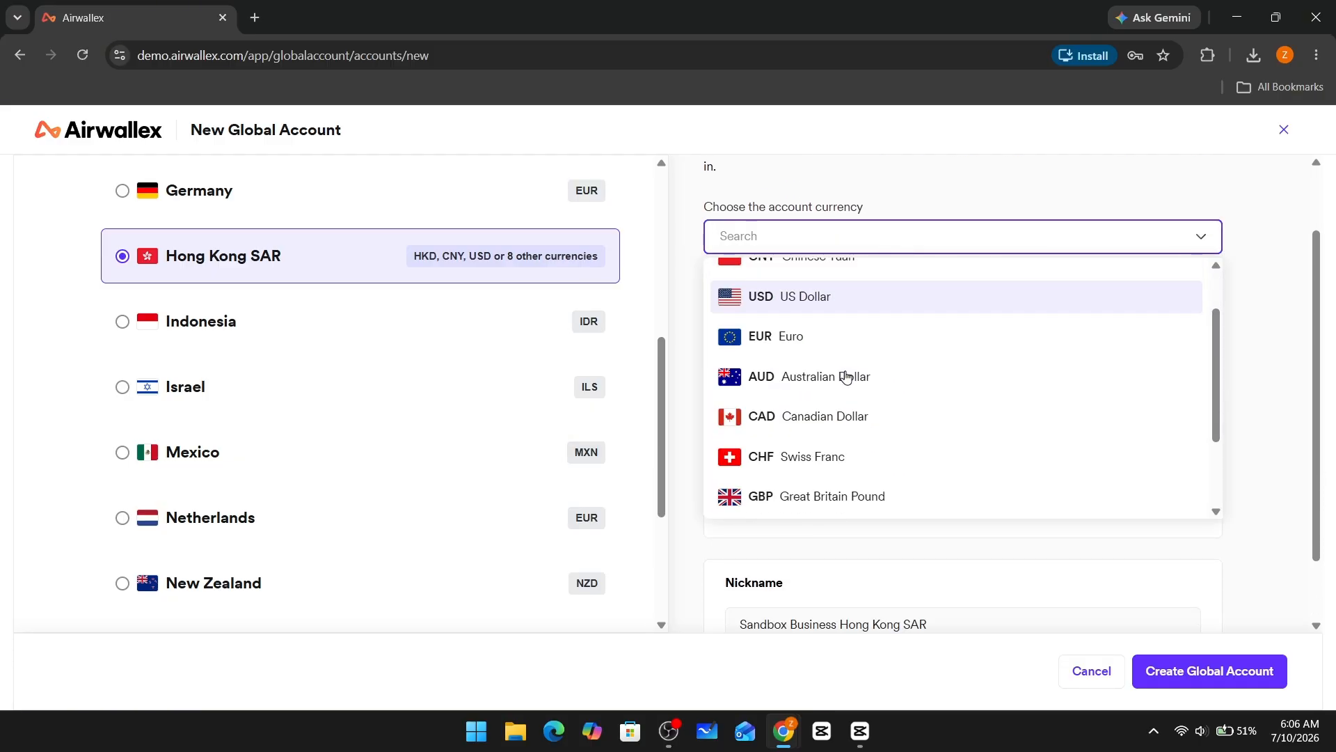
scroll(847, 383, "up", 3)
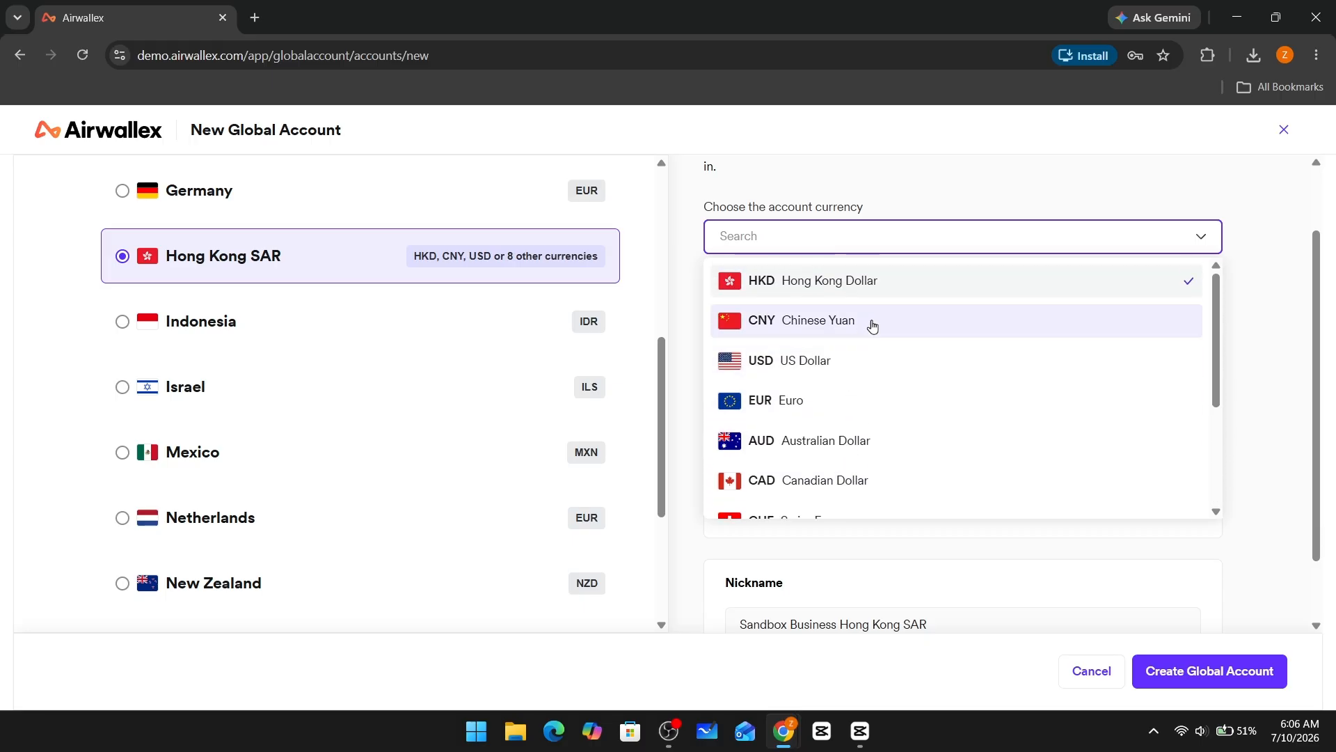
left_click(877, 282)
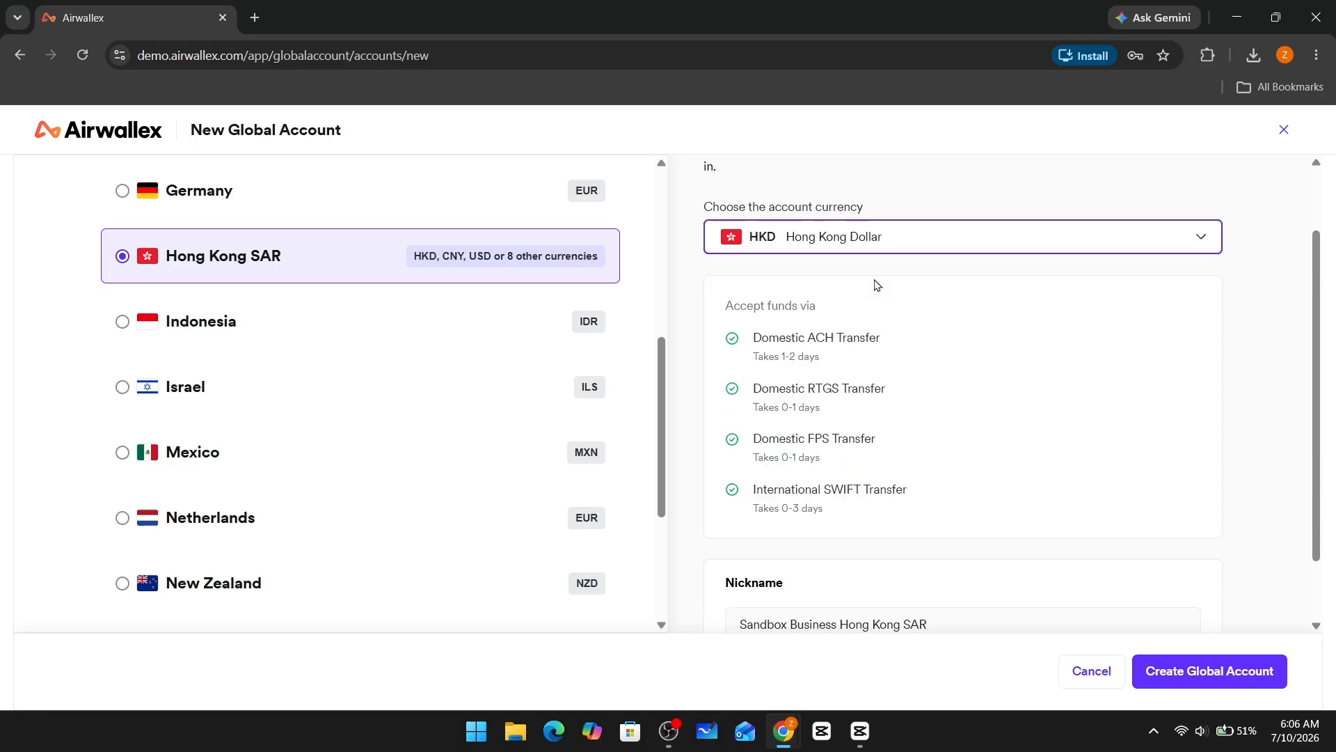
left_click(846, 256)
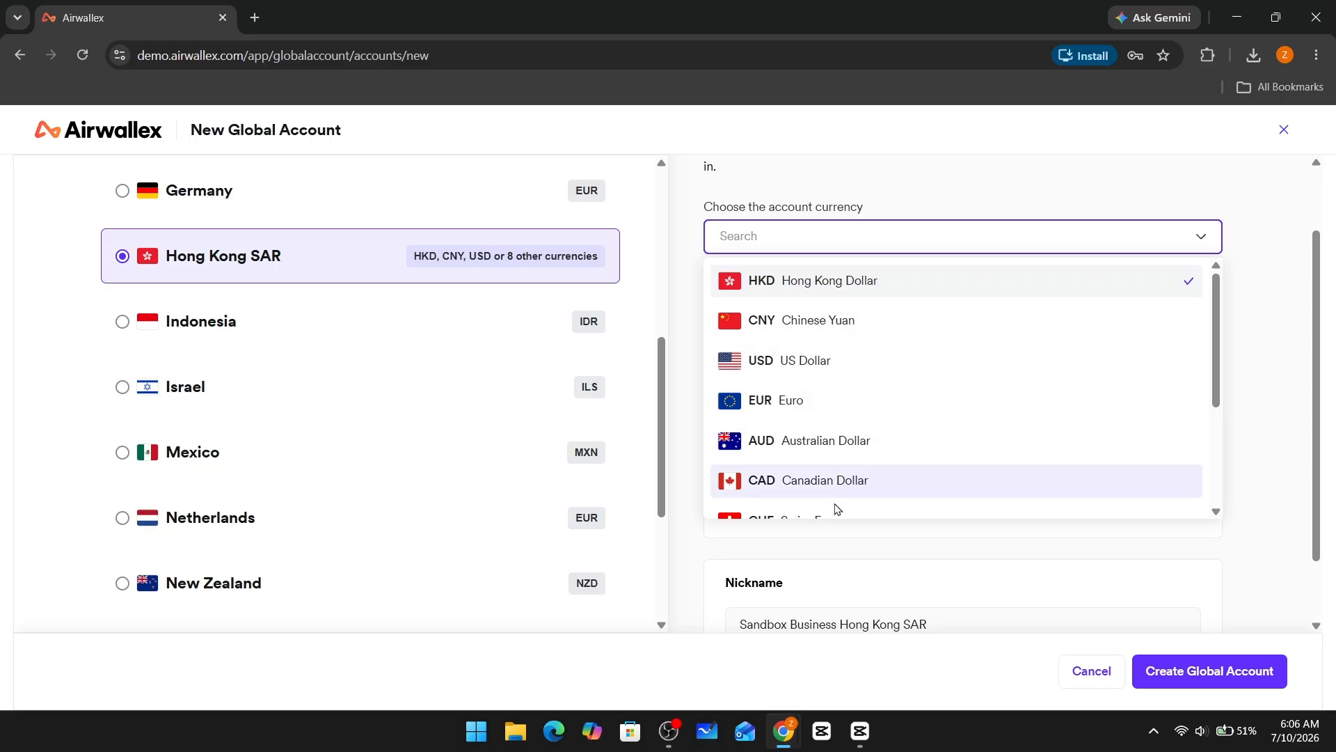
left_click(835, 372)
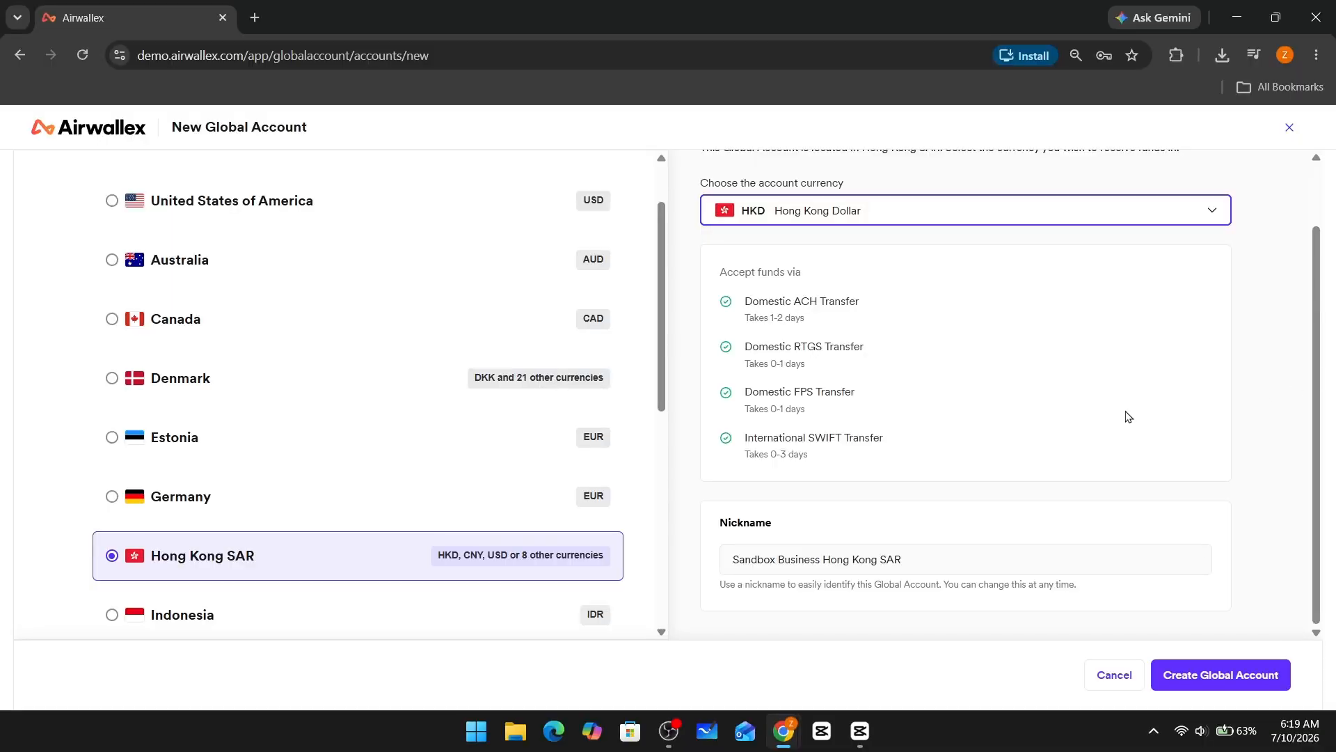
Examine the full list of Global Account locations and the currencies each one supports.
scroll(262, 418, "up", 2)
scroll(355, 327, "down", 7)
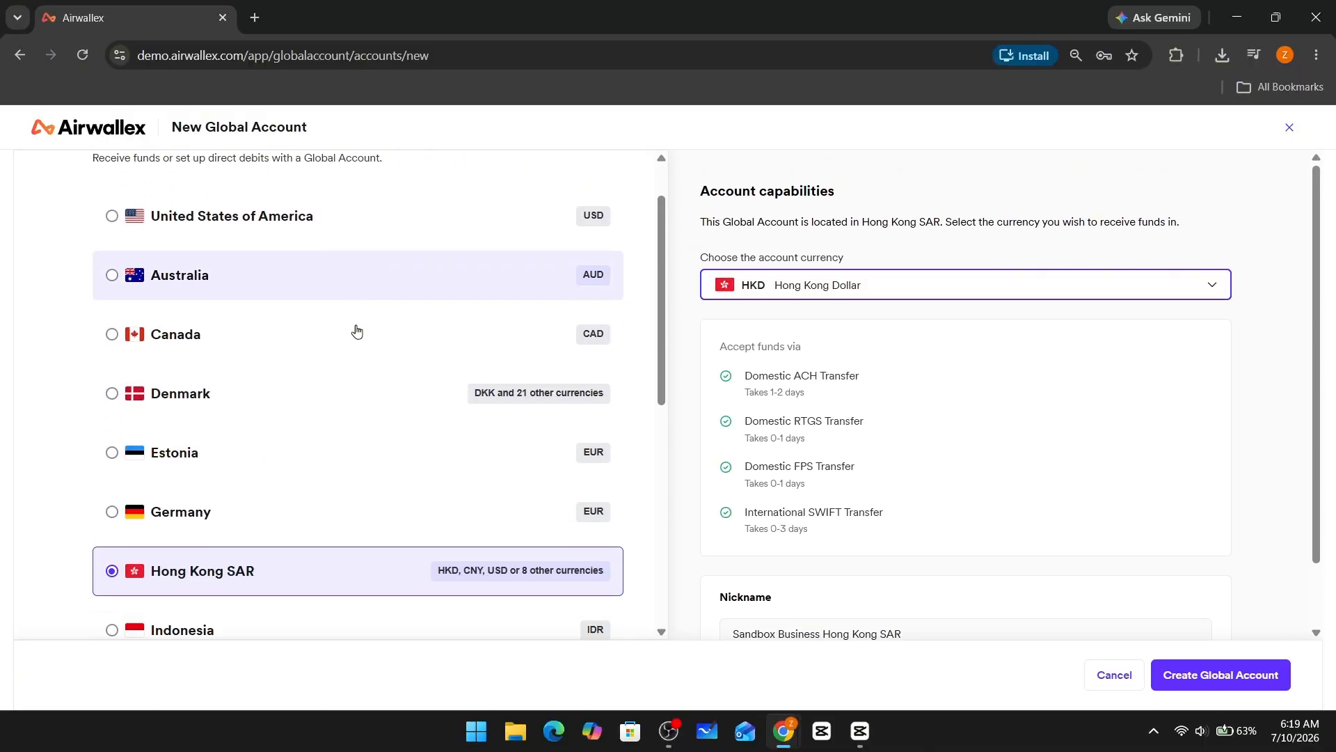
scroll(313, 362, "down", 1)
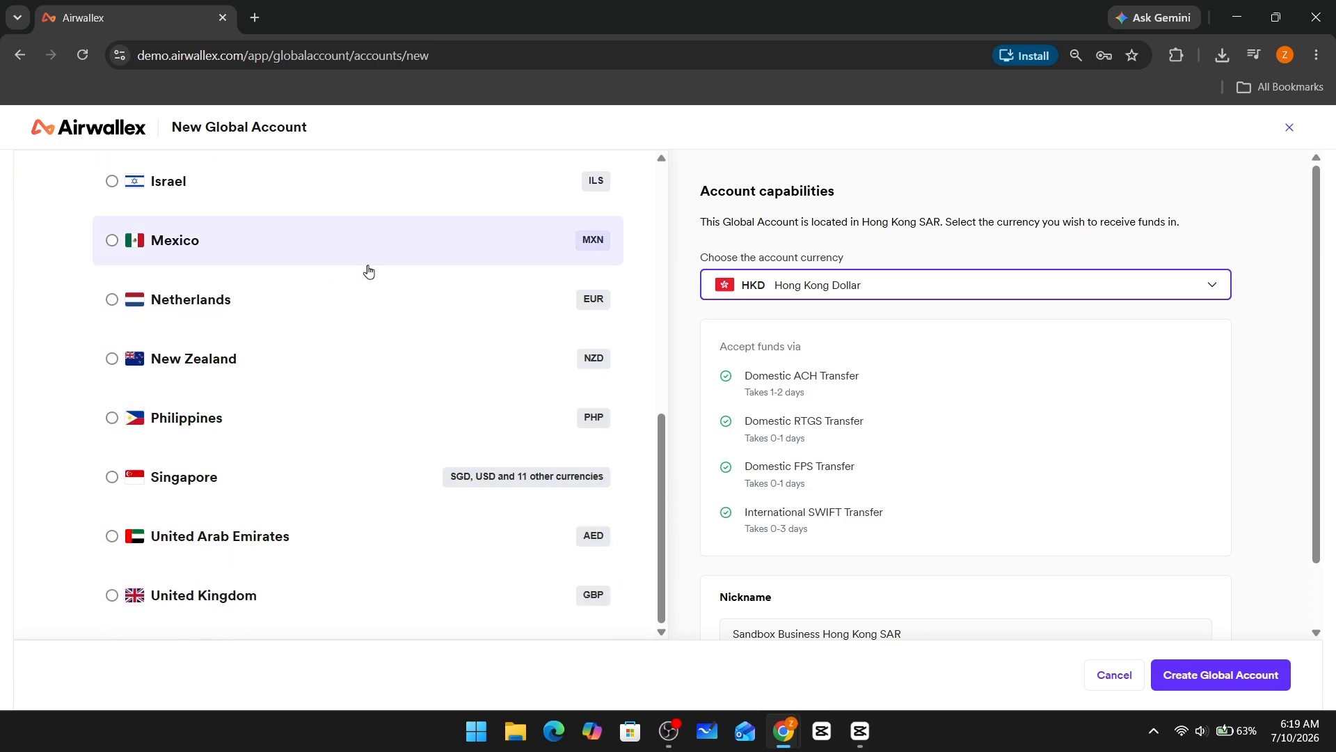
scroll(441, 343, "up", 5)
scroll(441, 341, "up", 3)
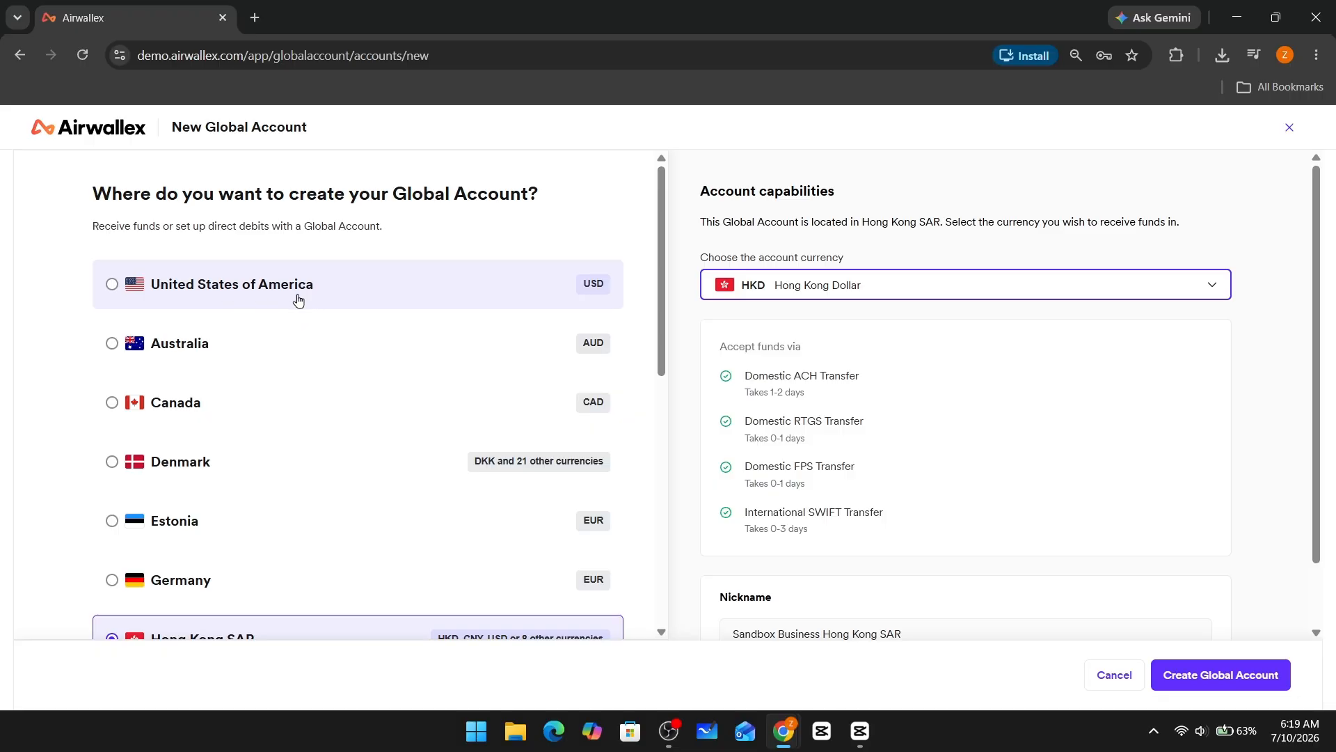
scroll(263, 354, "down", 7)
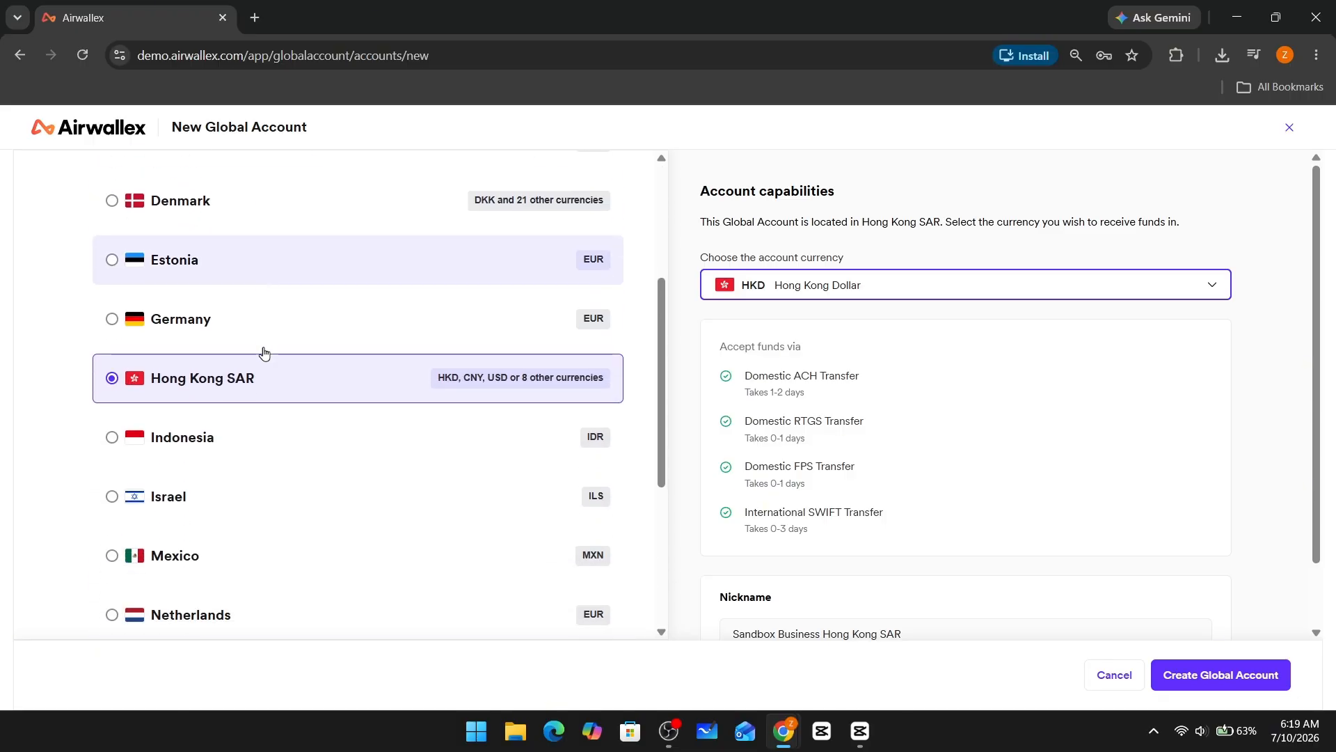
scroll(230, 261, "up", 2)
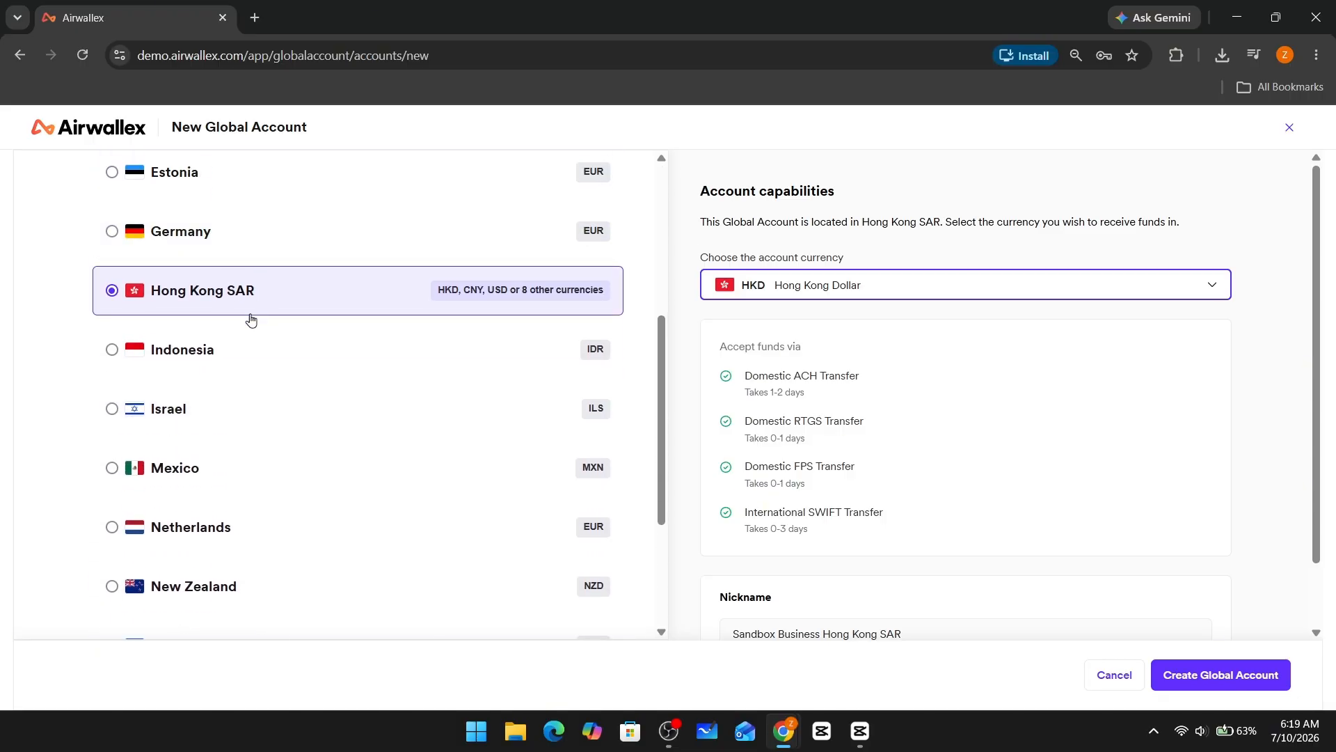
scroll(248, 315, "down", 3)
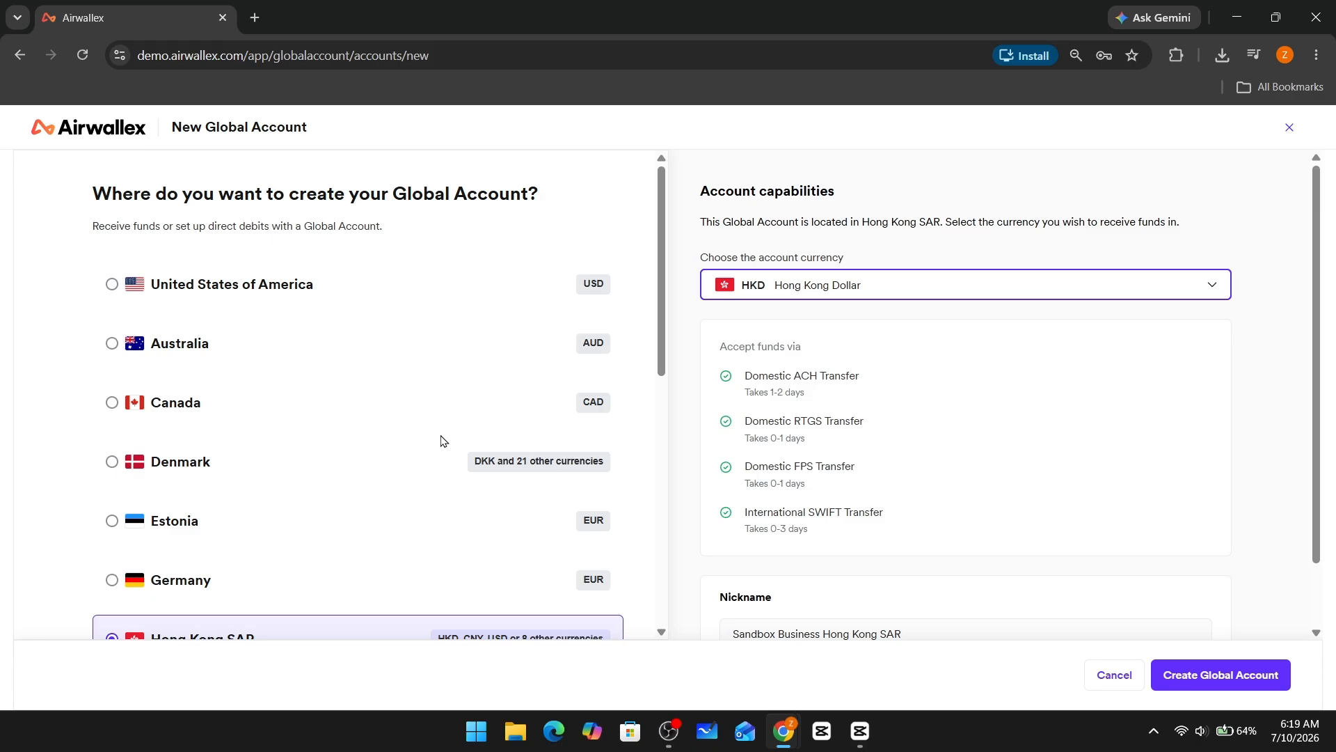
Select Singapore as the Global Account location and view its account capabilities for USD.
scroll(441, 439, "down", 8)
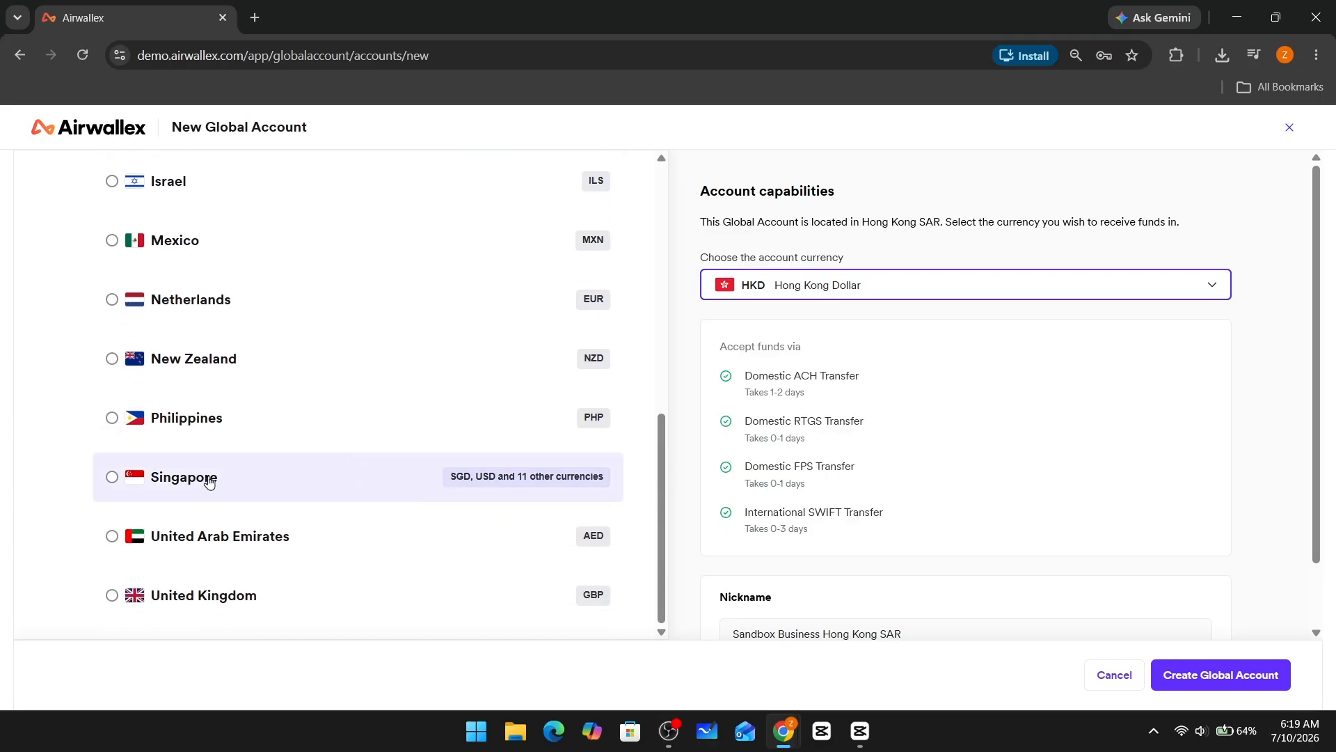
left_click(278, 491)
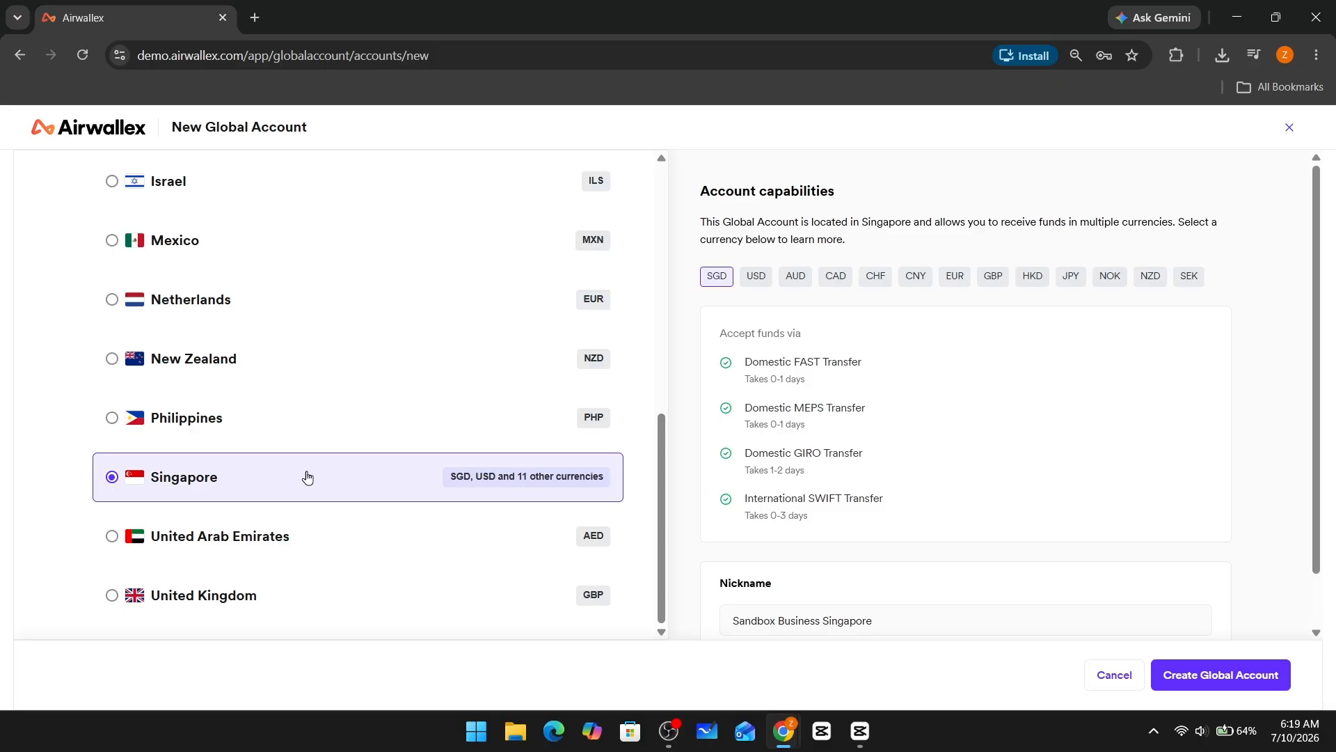
left_click(756, 279)
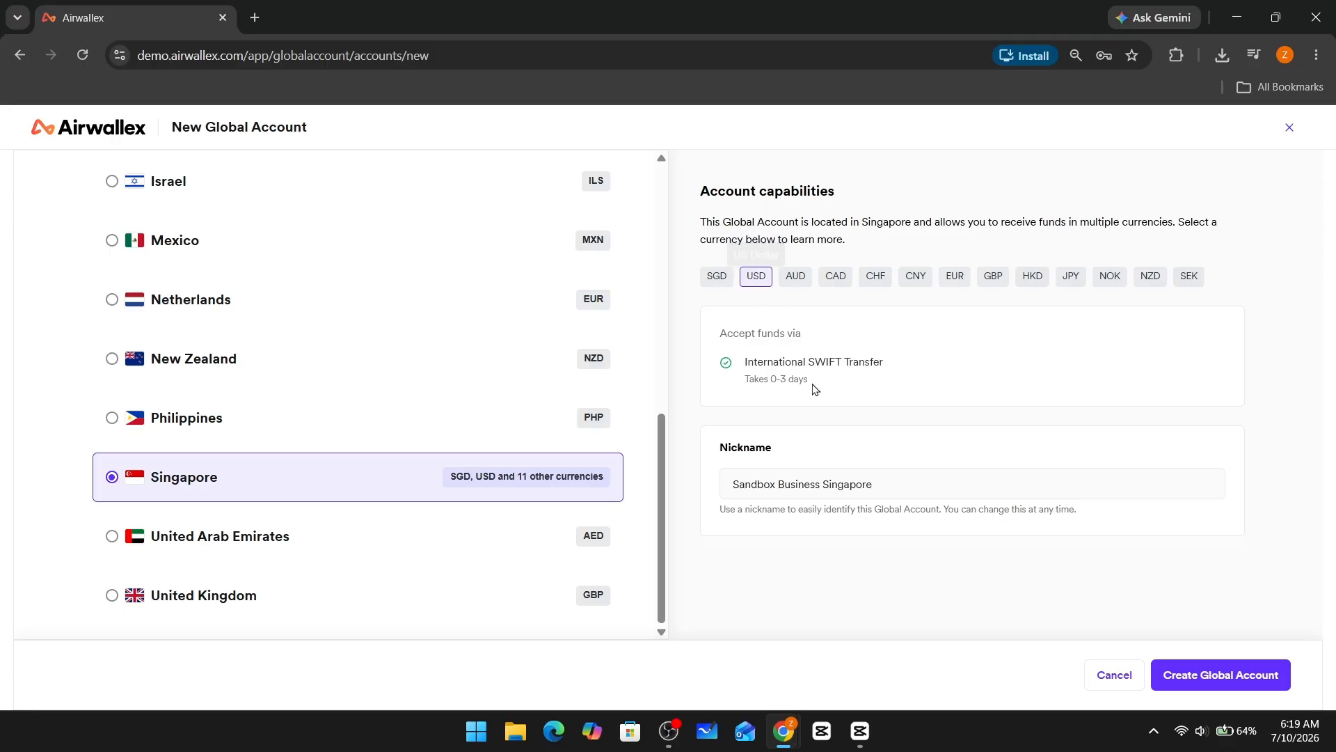
Set the account nickname to Singapore USD, create the Global Account and review its details.
triple_click(833, 480)
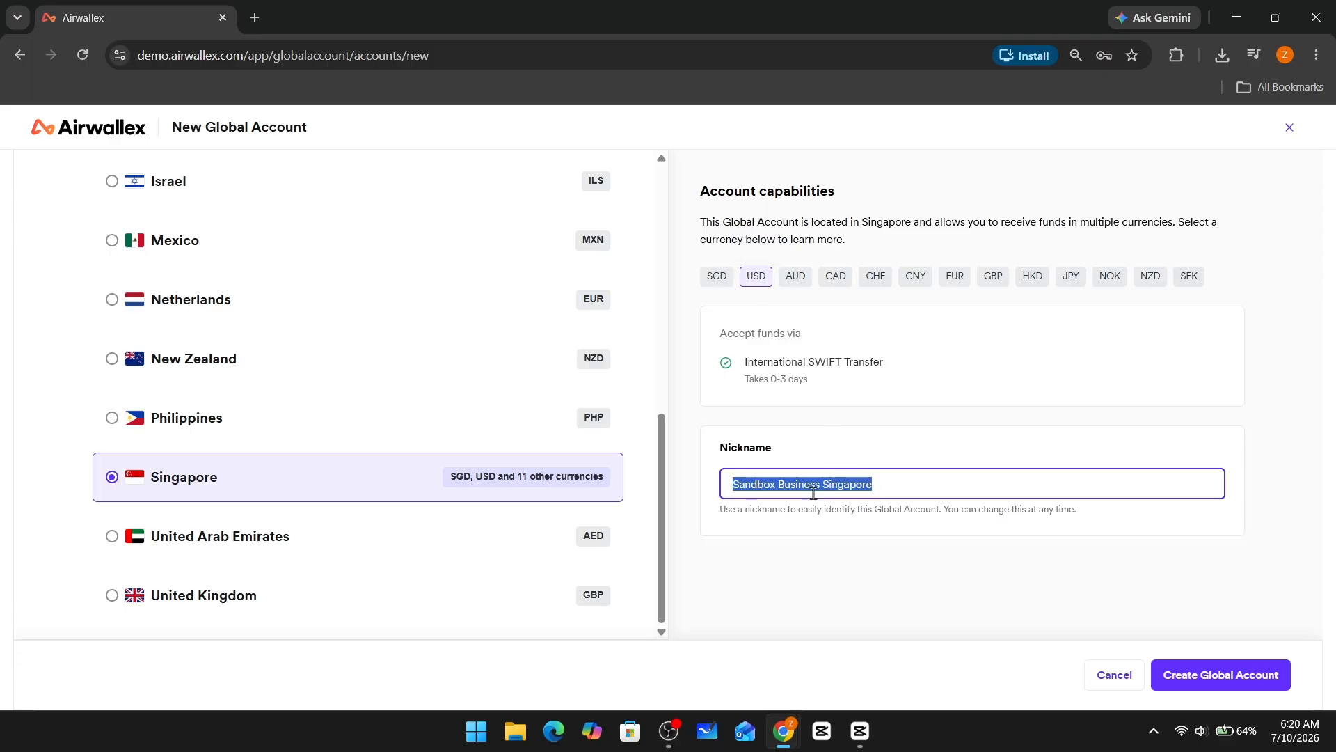
left_click(823, 485)
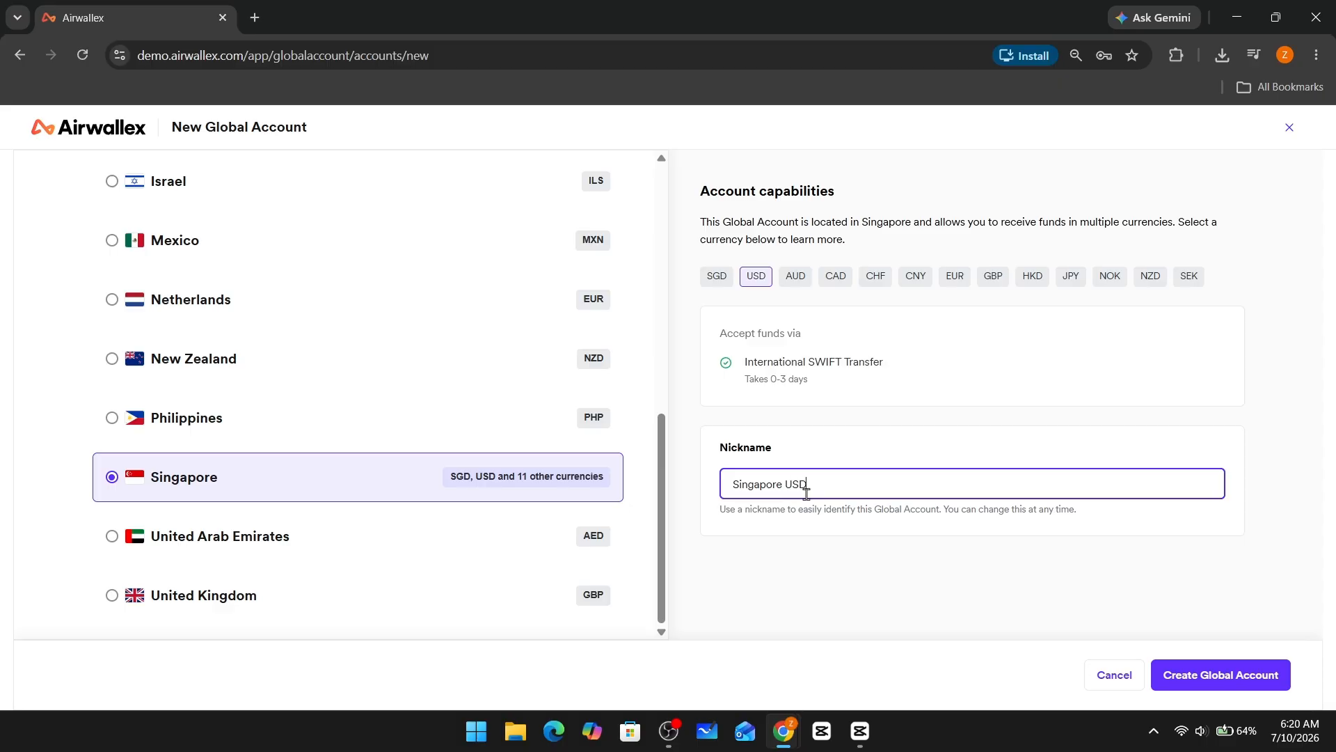
left_click(1216, 684)
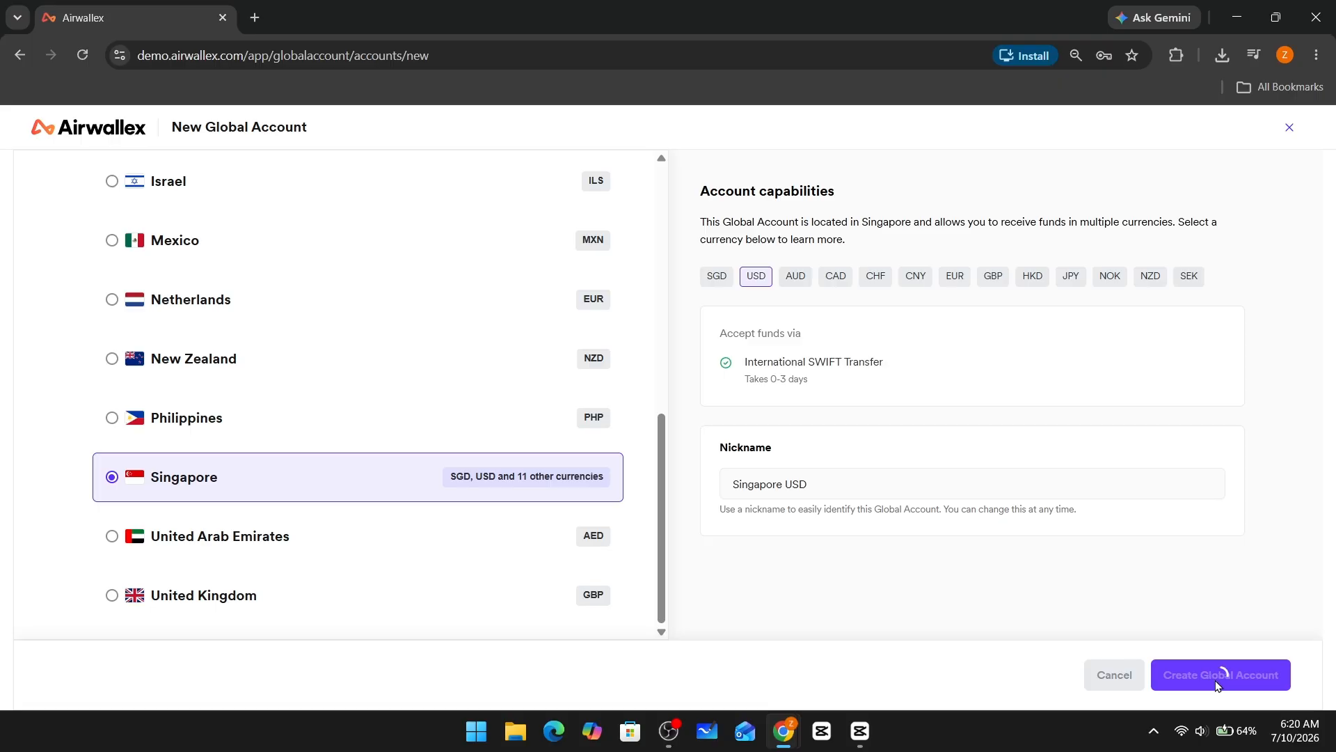
scroll(1248, 617, "down", 1)
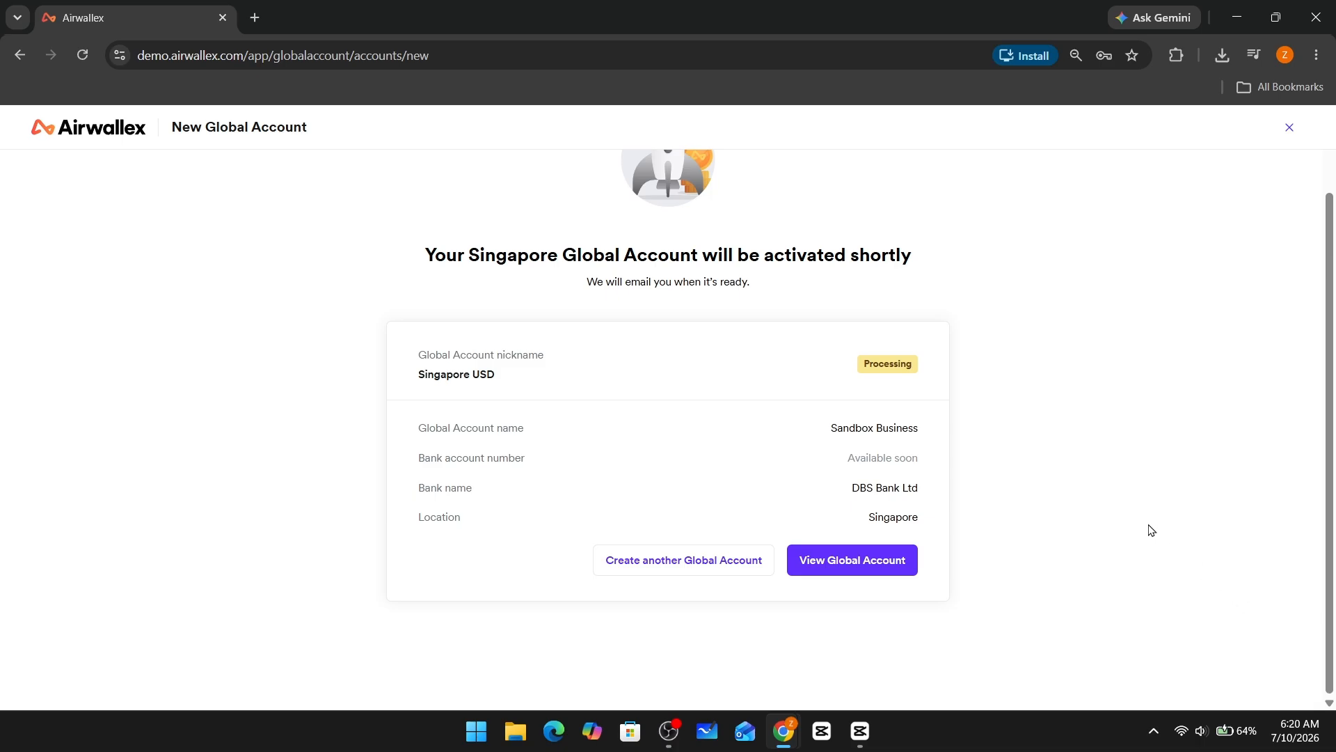
scroll(1154, 520, "up", 1)
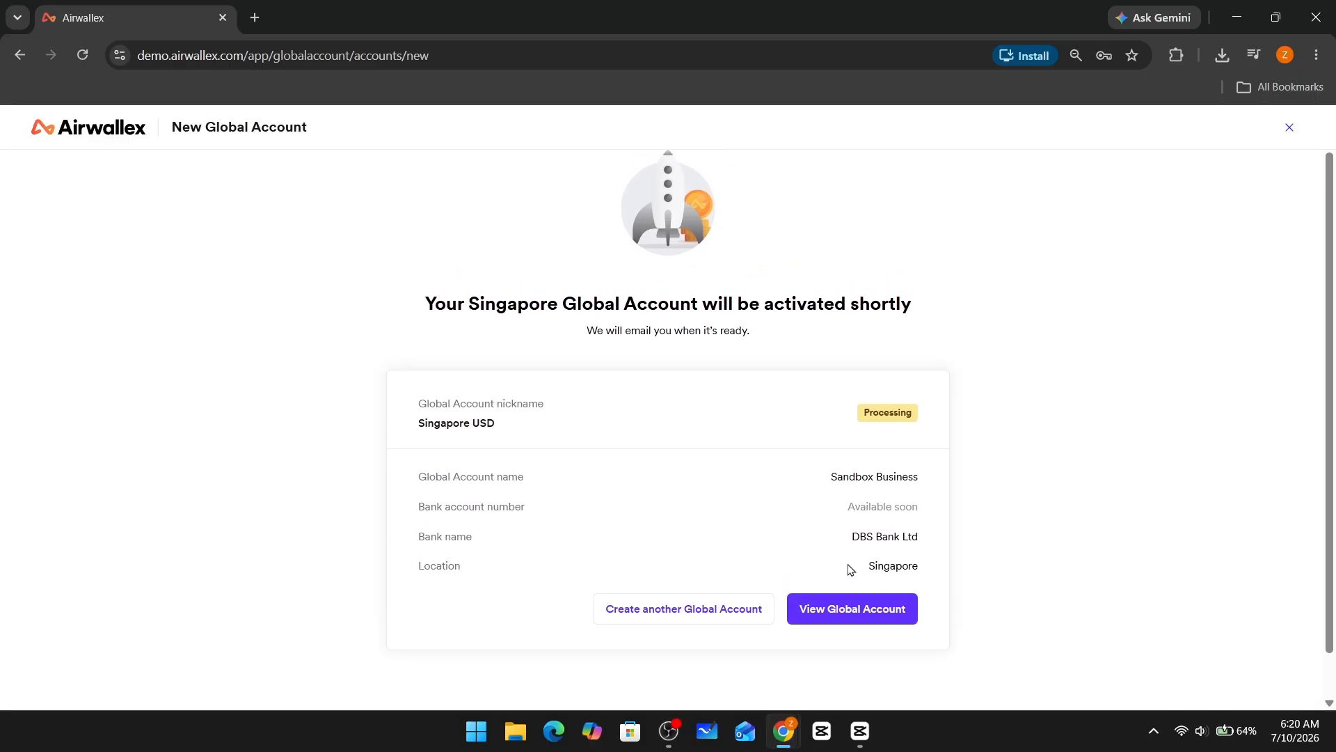
Start creating another Global Account and look through the available locations.
left_click(703, 616)
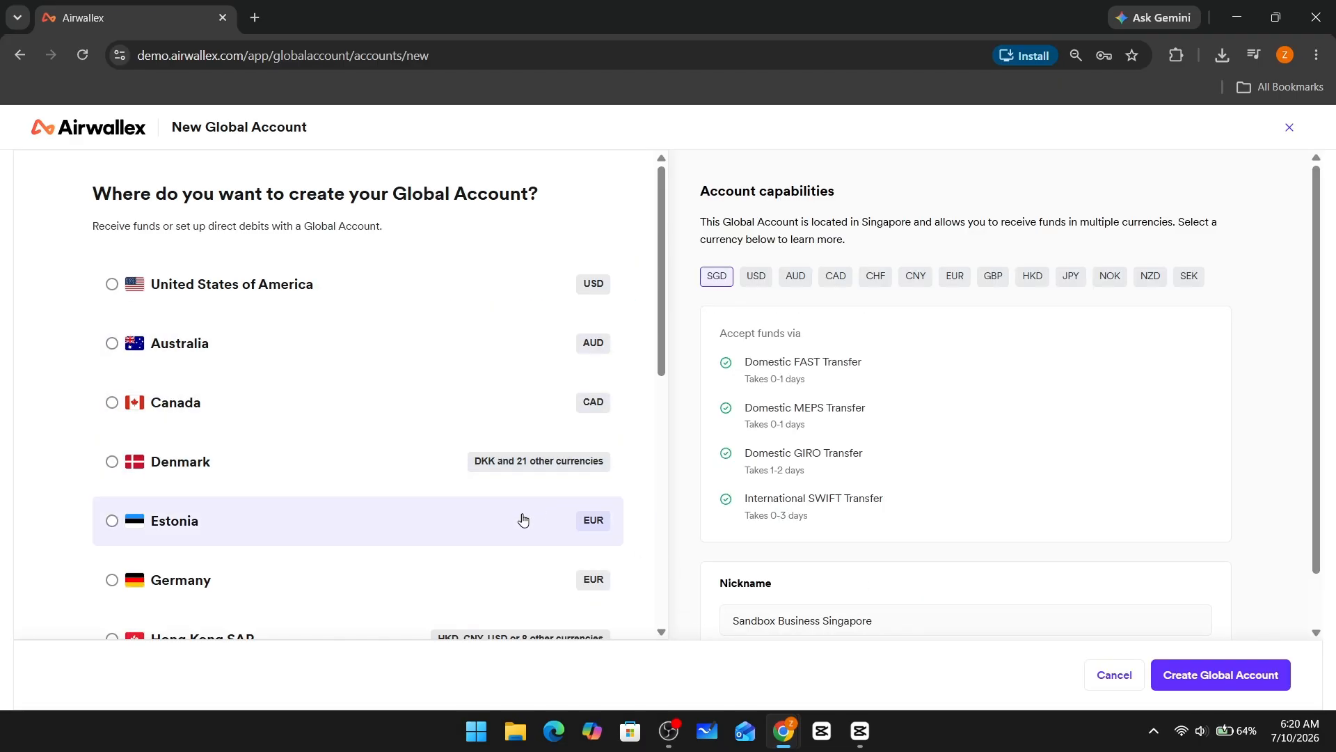
scroll(557, 520, "down", 3)
scroll(549, 519, "up", 1)
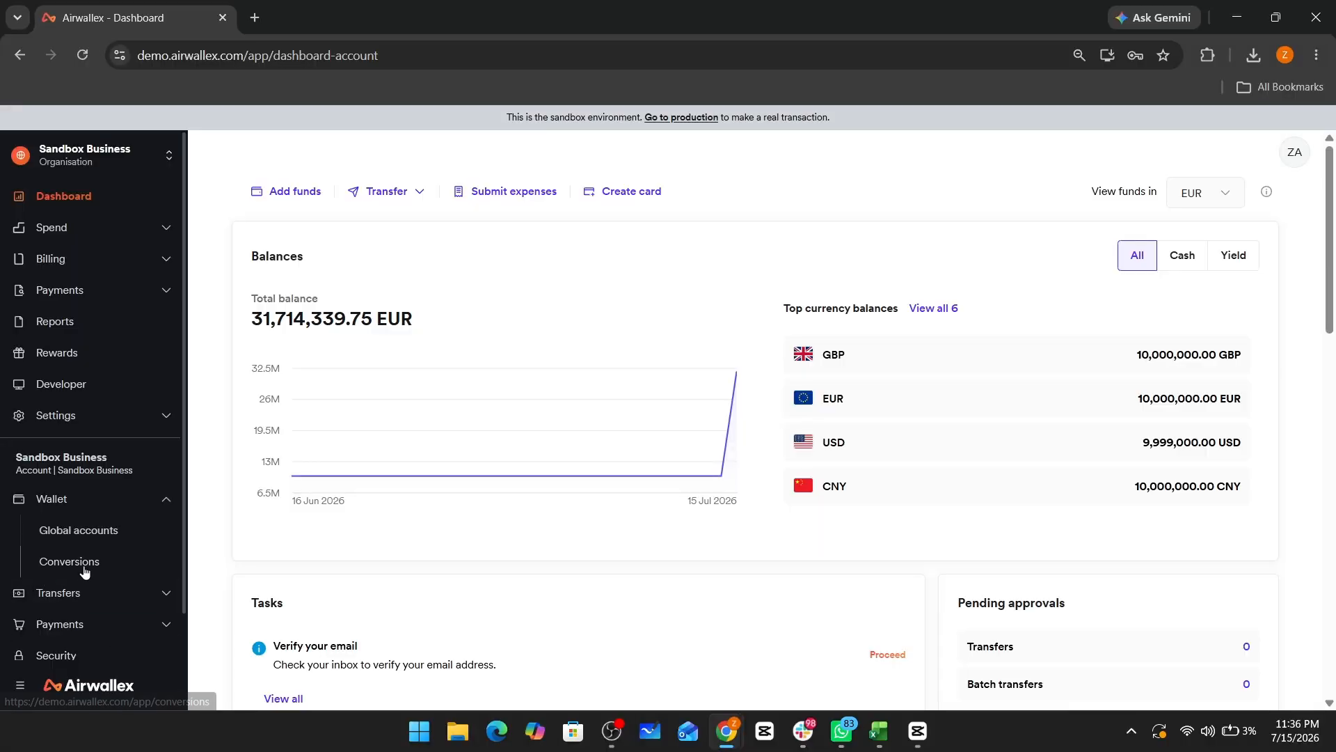
Start a new wallet conversion from USD and choose GBP as the target currency.
left_click(81, 571)
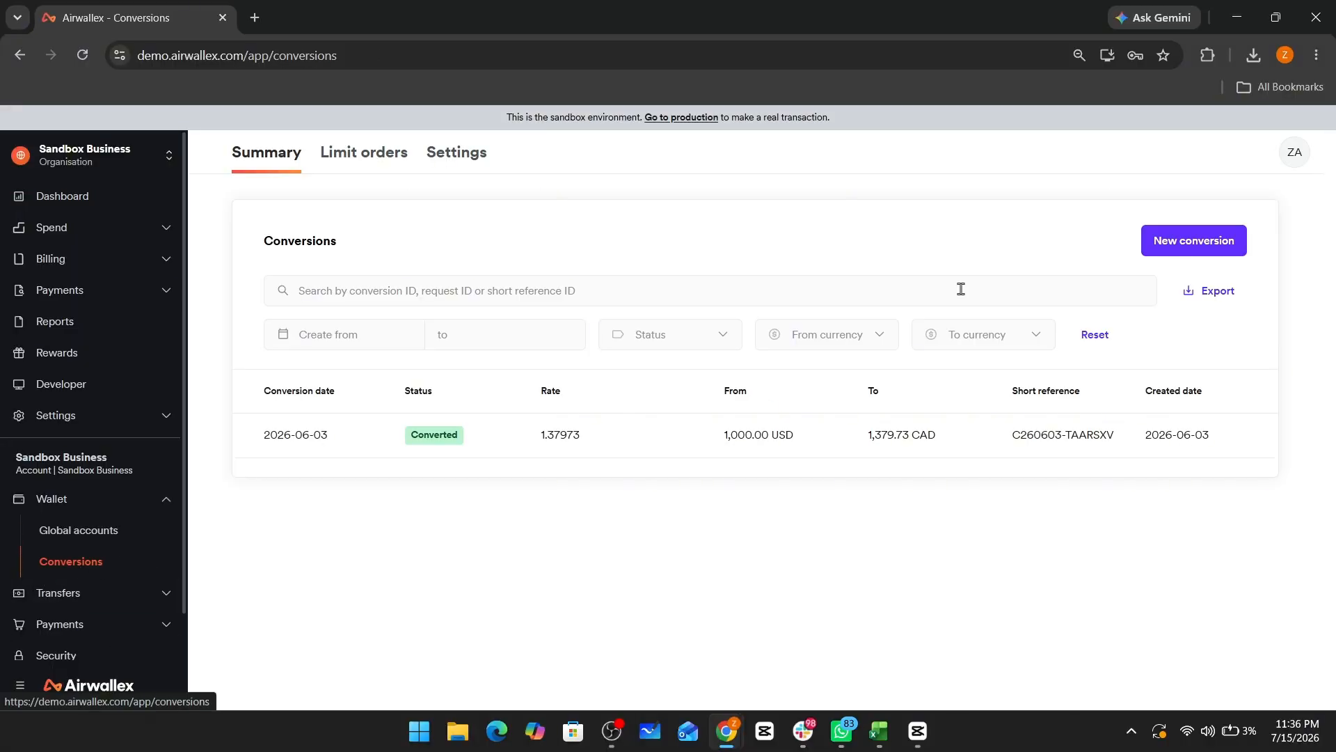
left_click(1184, 249)
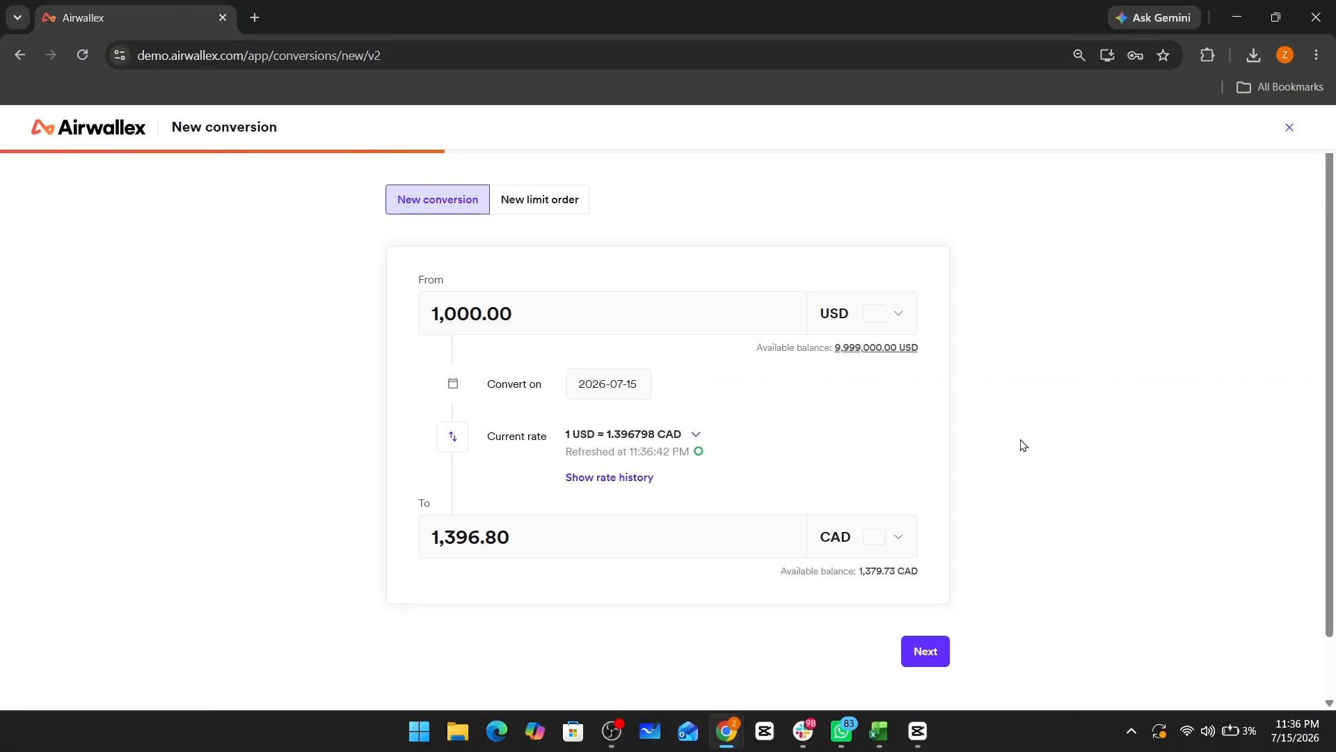
left_click(890, 531)
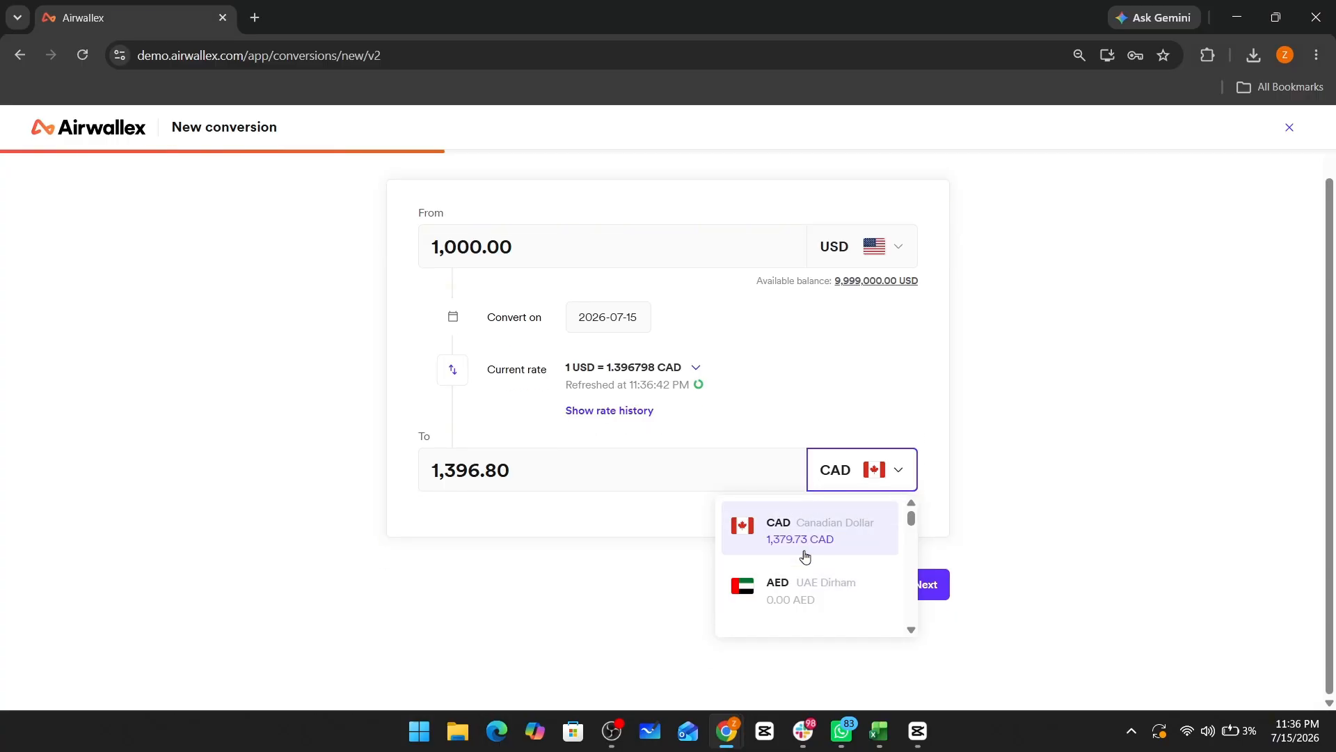
scroll(805, 557, "down", 7)
scroll(829, 565, "up", 1)
left_click(834, 556)
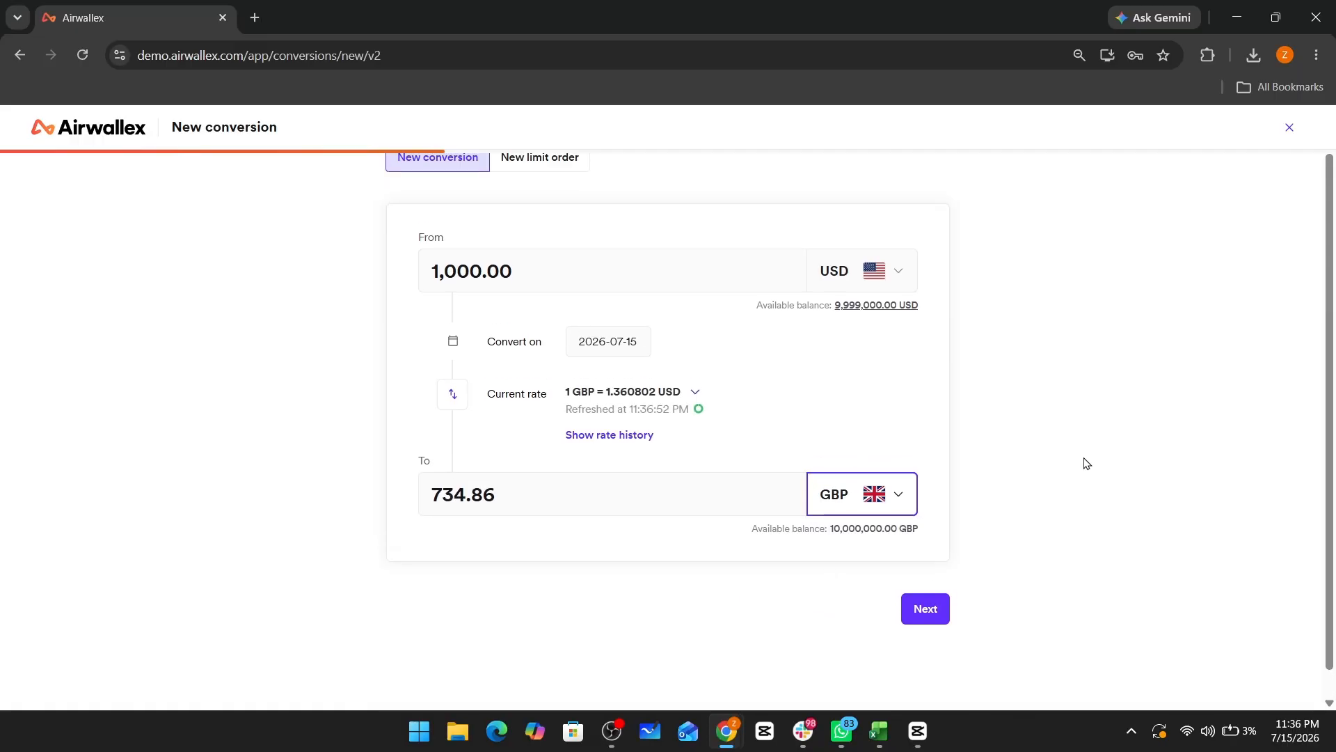
scroll(1086, 462, "up", 1)
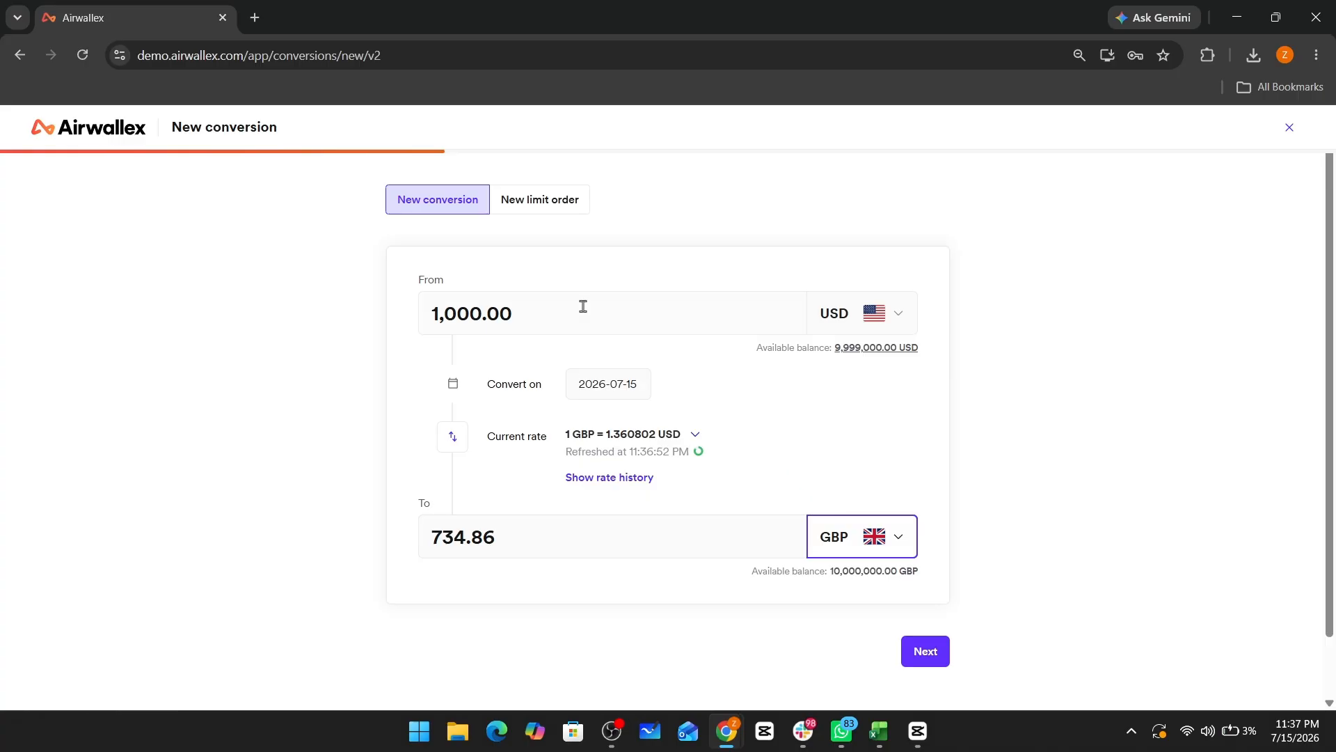
Enter 5,000 USD as the source amount of the conversion and set the target amount to 4,000 GBP.
left_click_drag(555, 324, 327, 325)
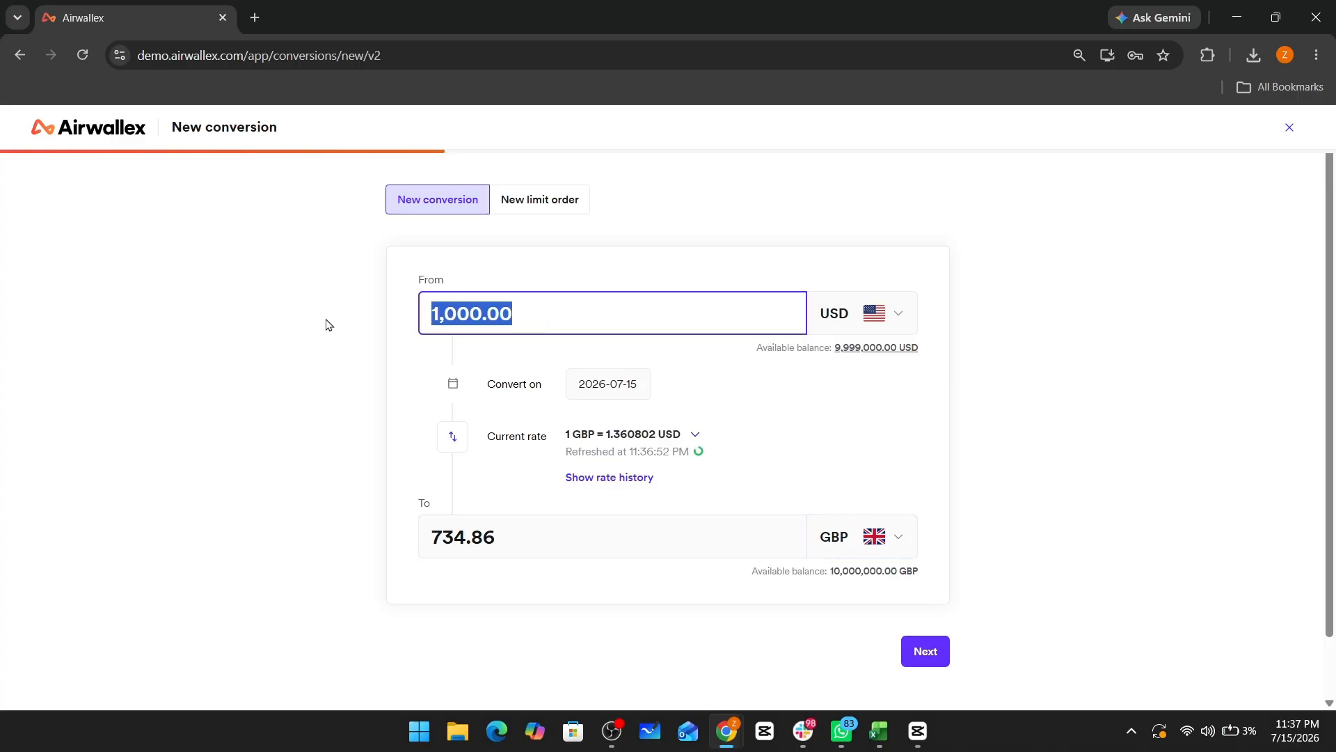
type("50")
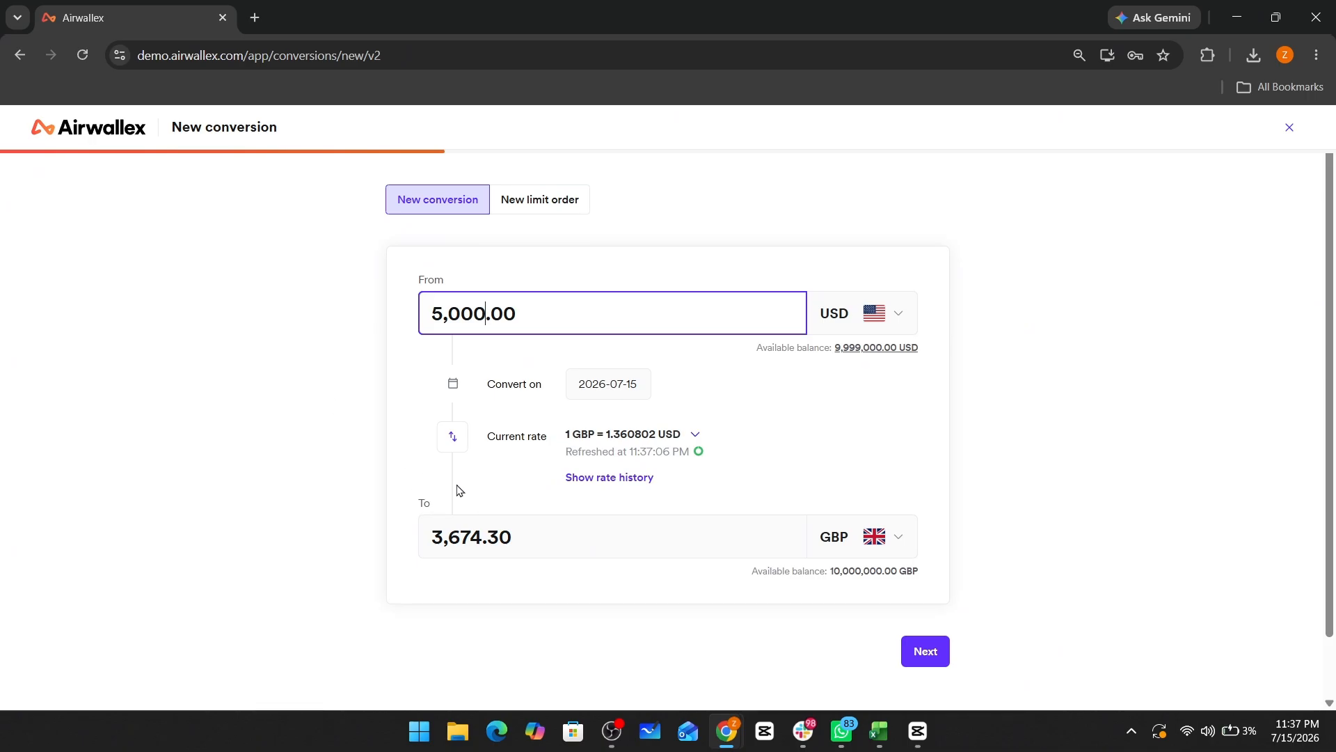
left_click_drag(529, 539, 341, 525)
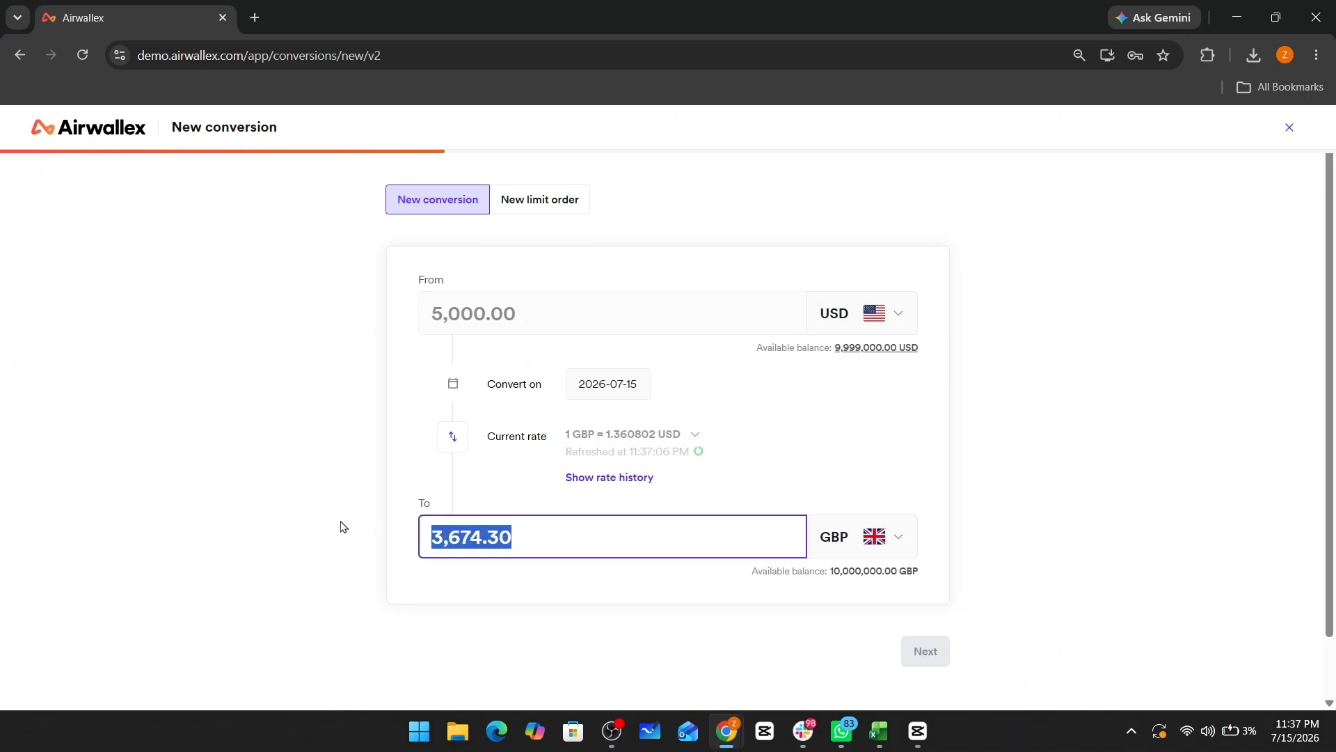
type("40")
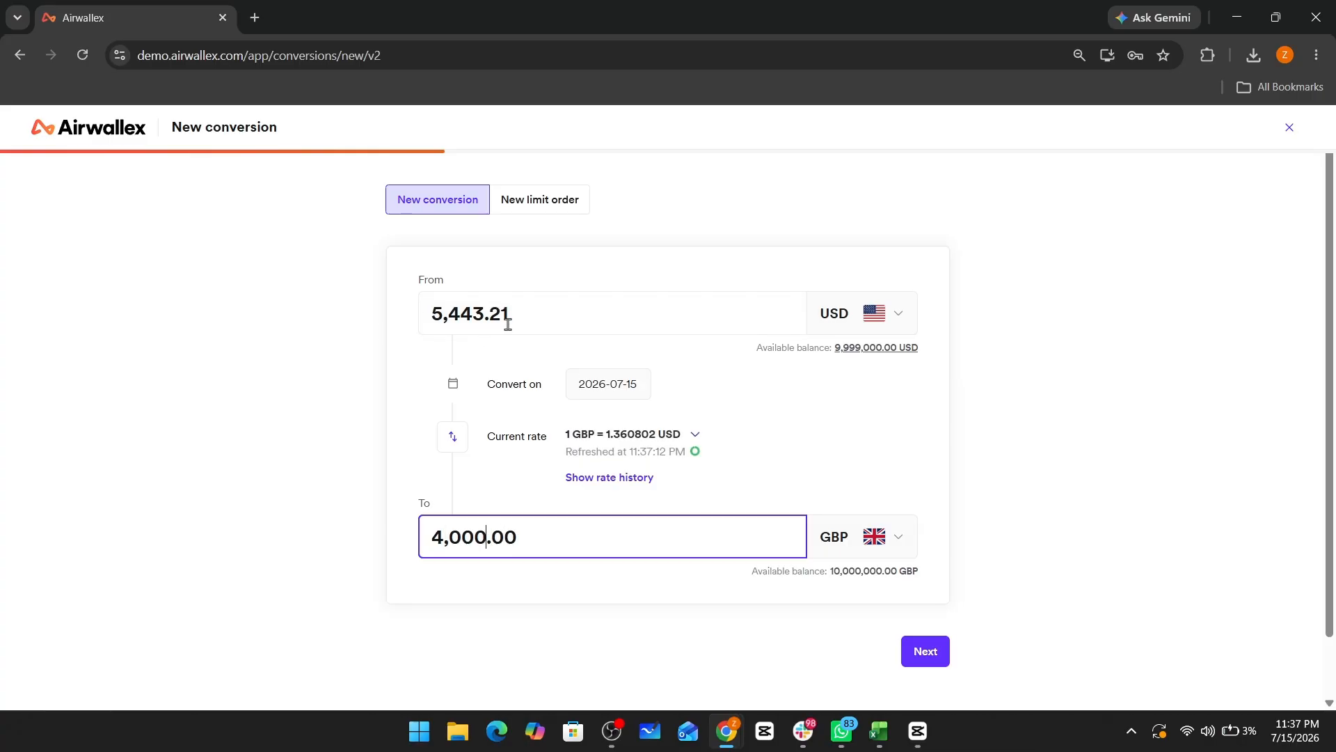
left_click(319, 379)
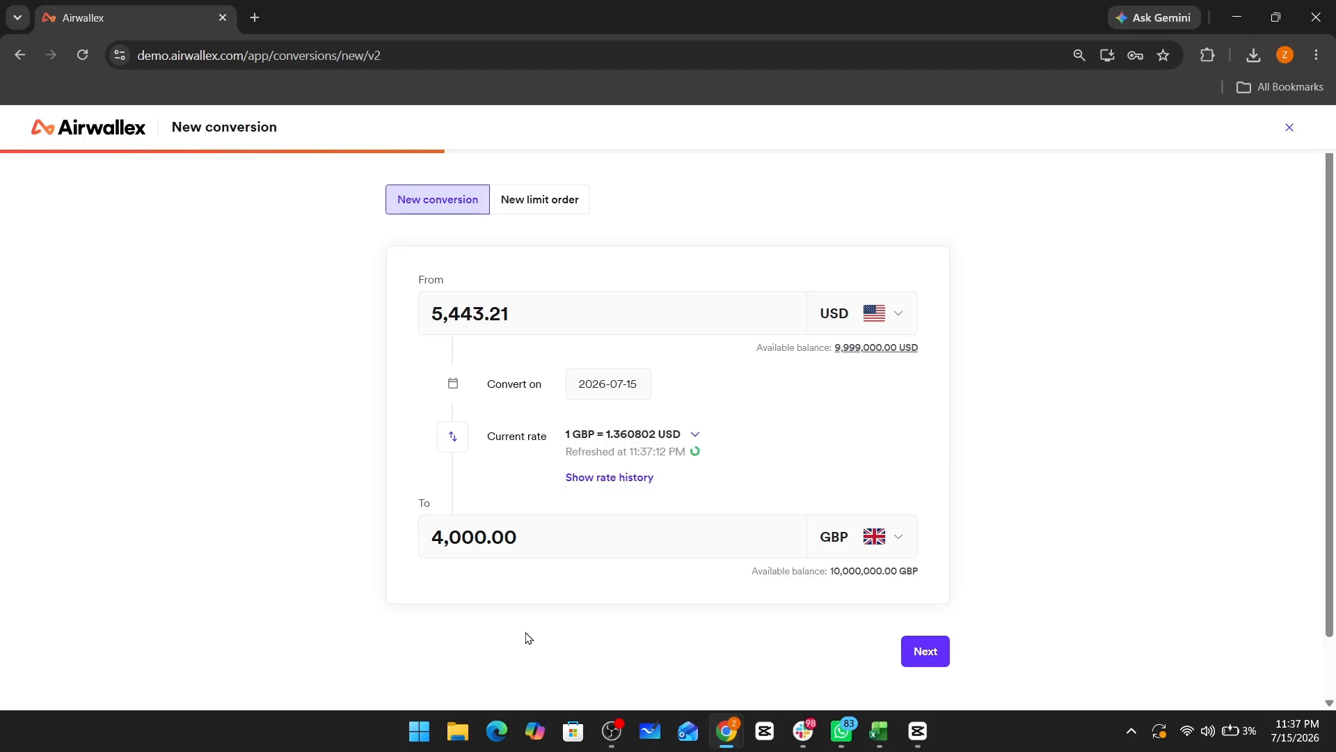
Review the USD to GBP conversion details and confirm the conversion.
left_click(926, 652)
scroll(589, 514, "down", 1)
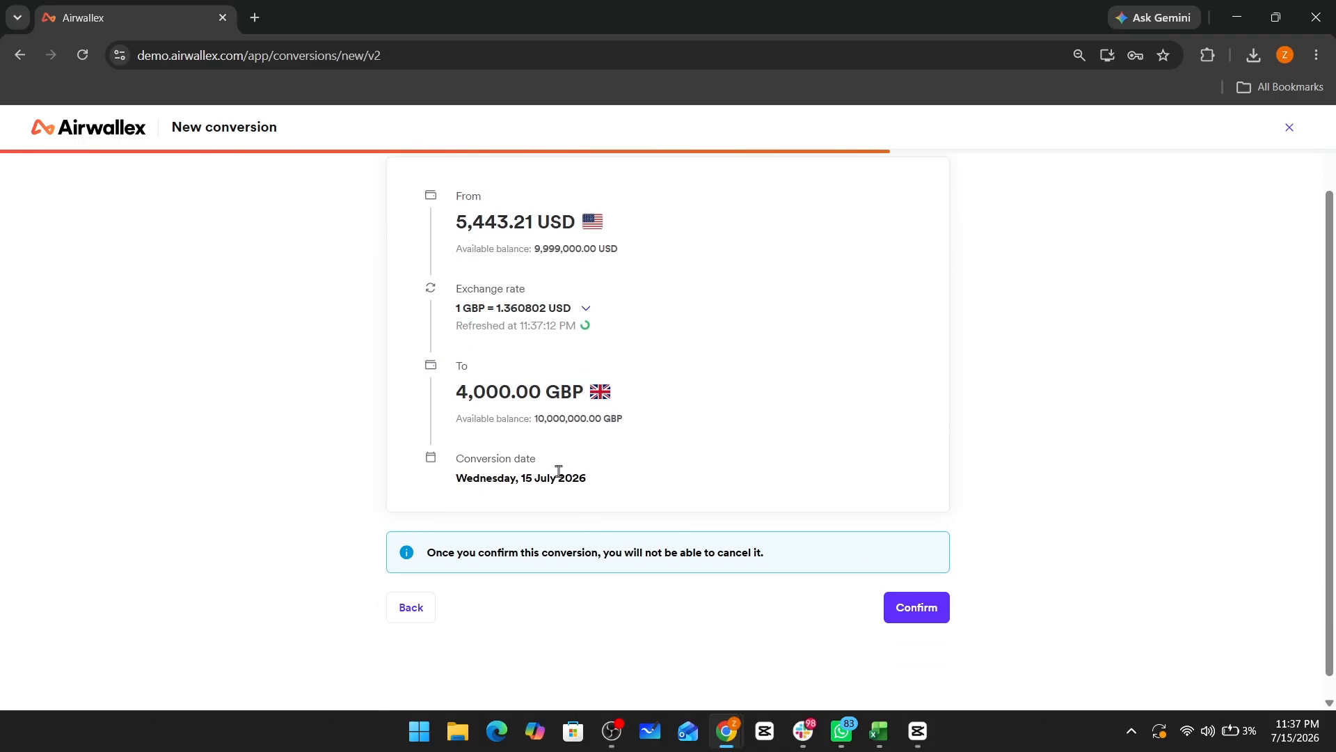
scroll(780, 611, "up", 1)
left_click(897, 692)
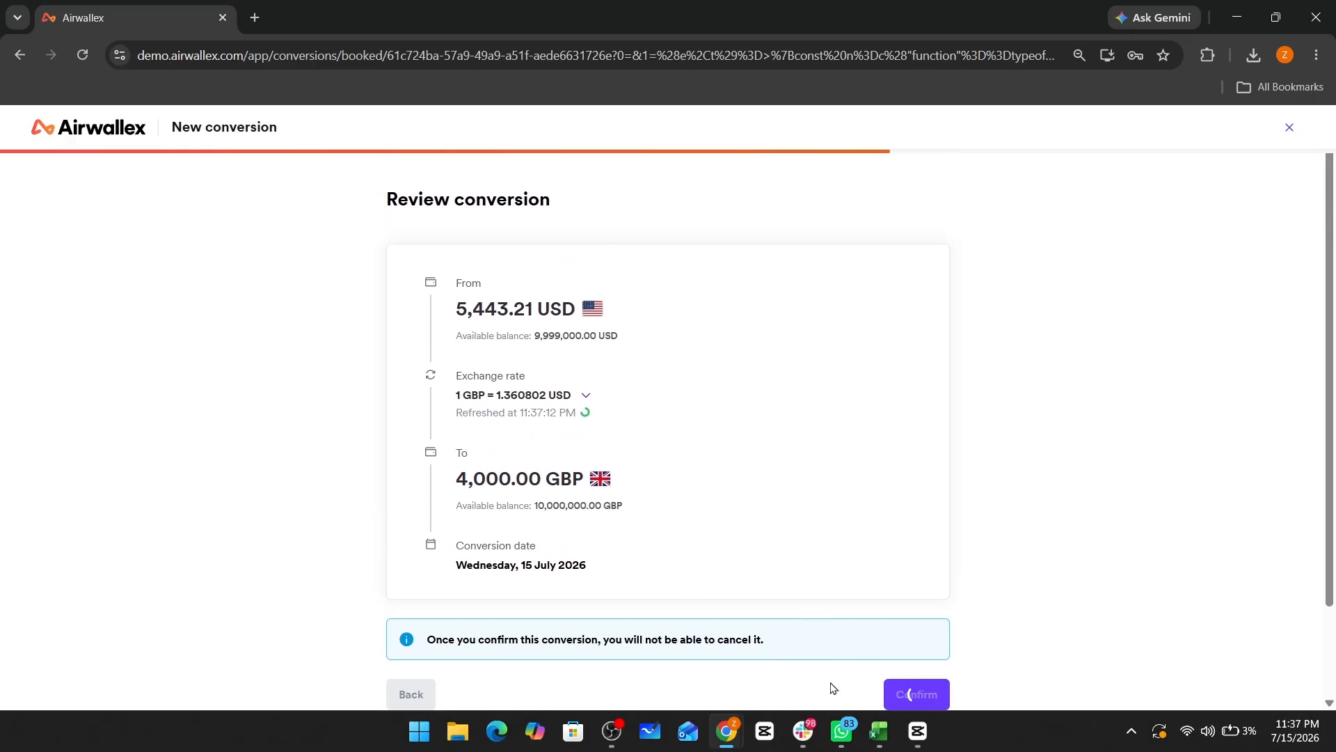
scroll(713, 459, "down", 1)
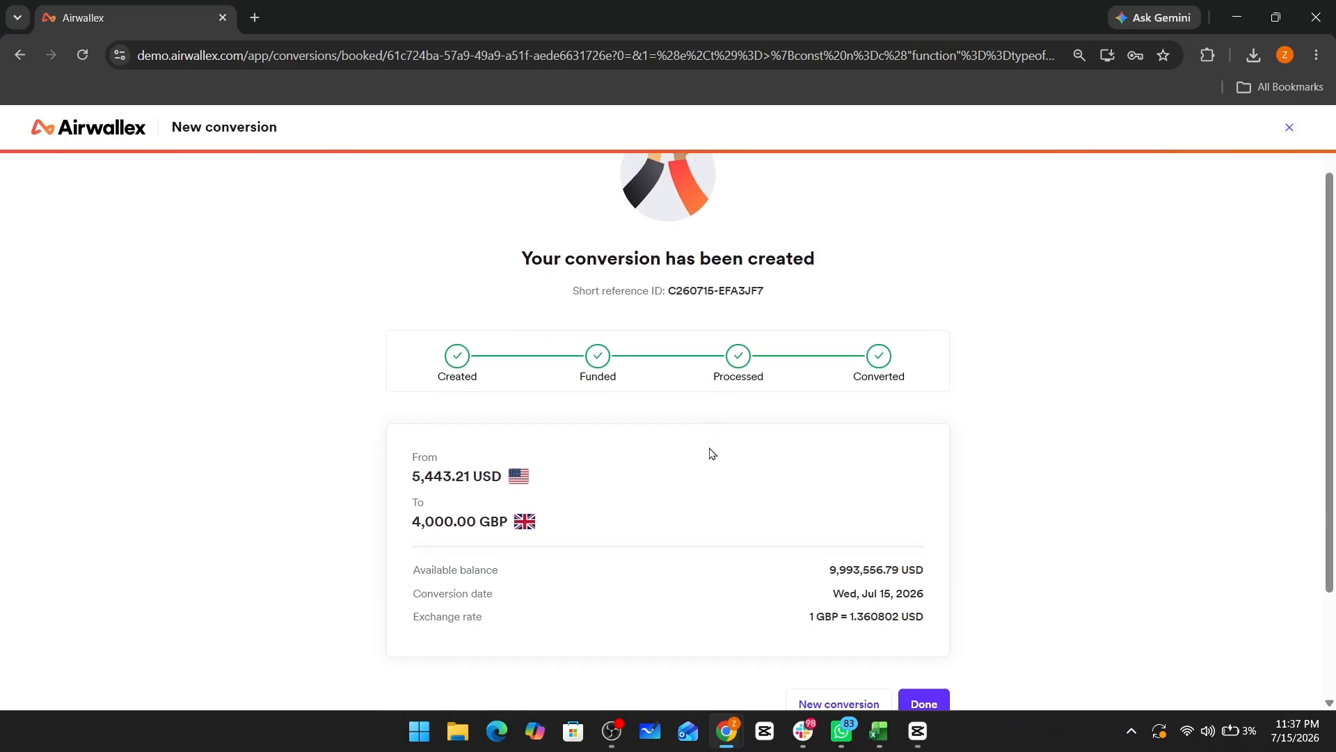
scroll(790, 441, "up", 1)
key("ctrl+minus")
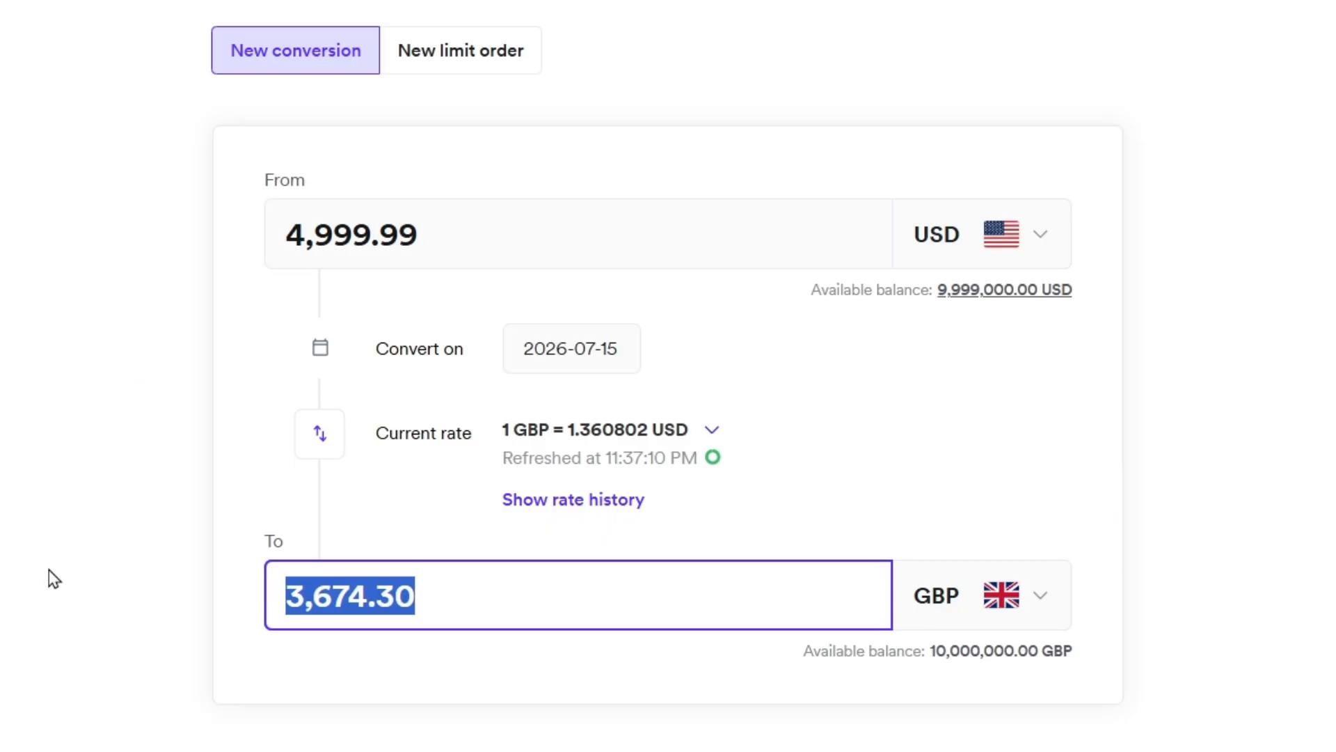
Set the amount to receive in the USD to GBP conversion to 4,000 GBP.
type("4000")
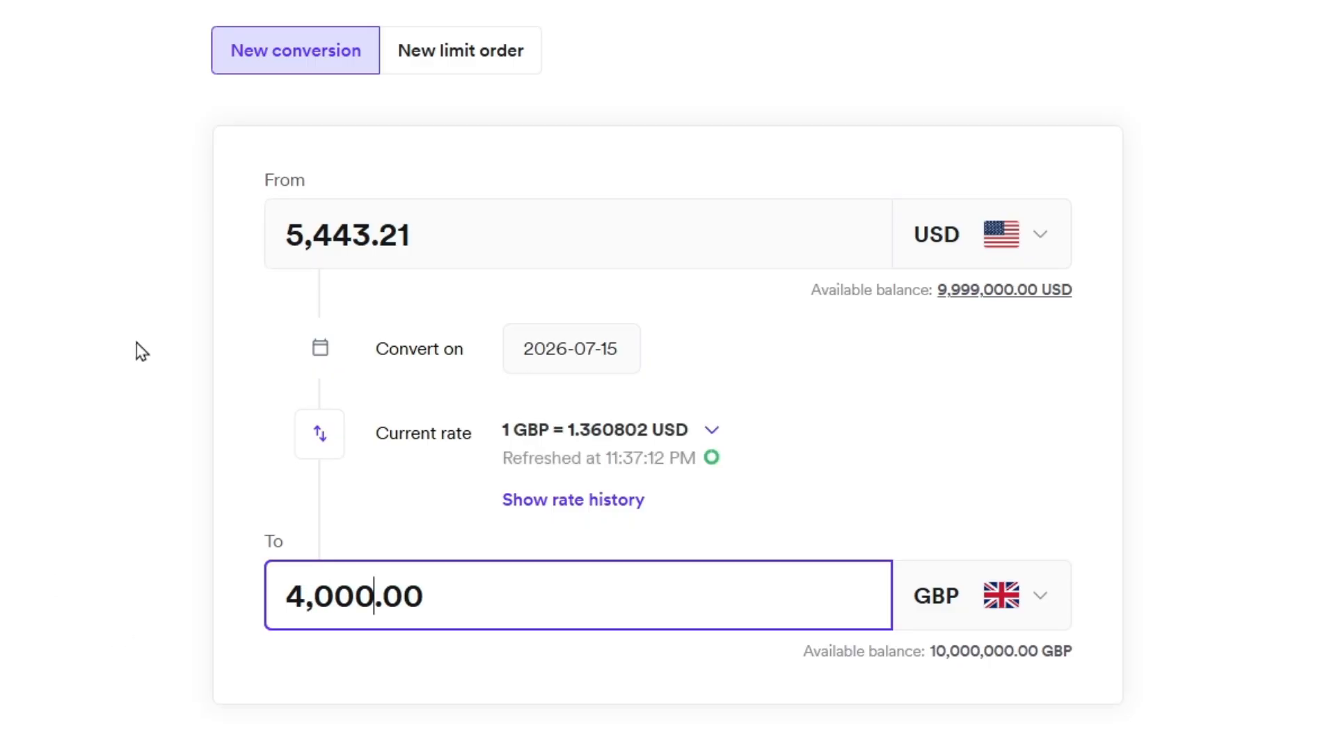
left_click(103, 328)
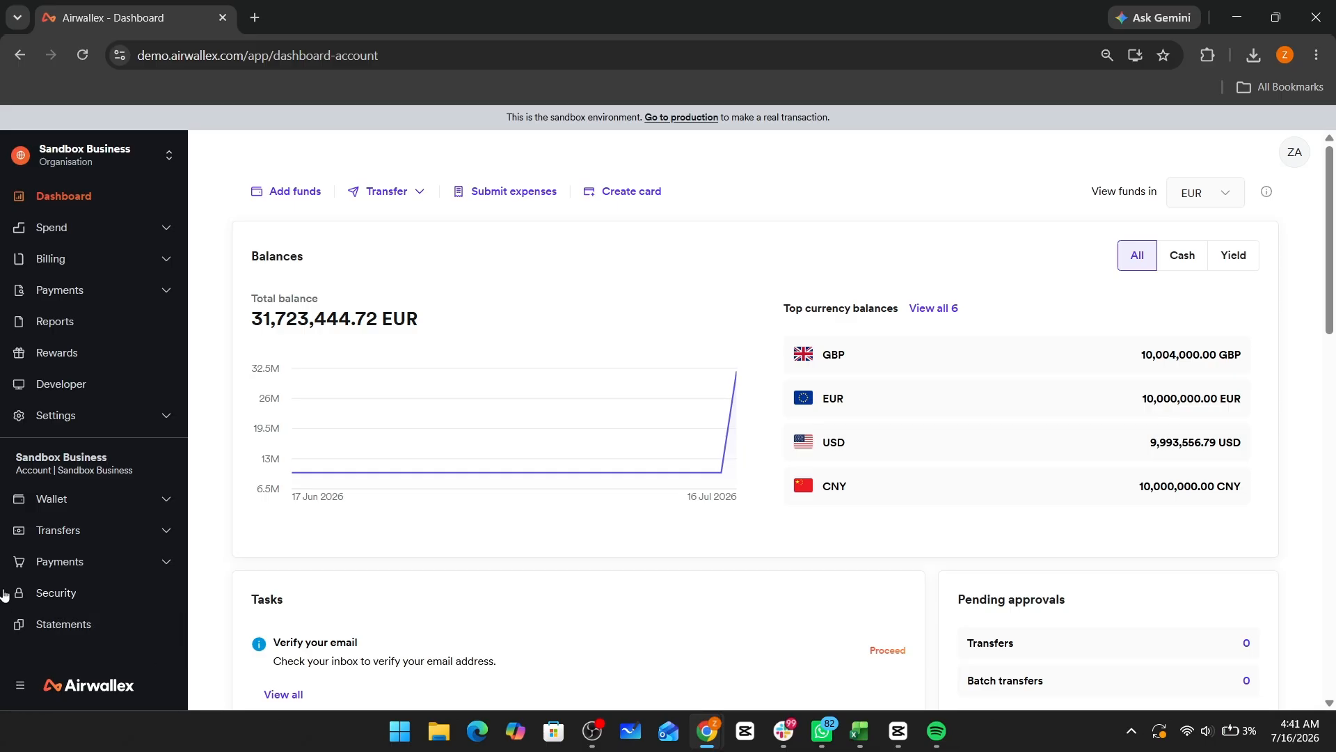
Start a new transfer to a new recipient using the domestic bank transfer option.
scroll(90, 516, "up", 5)
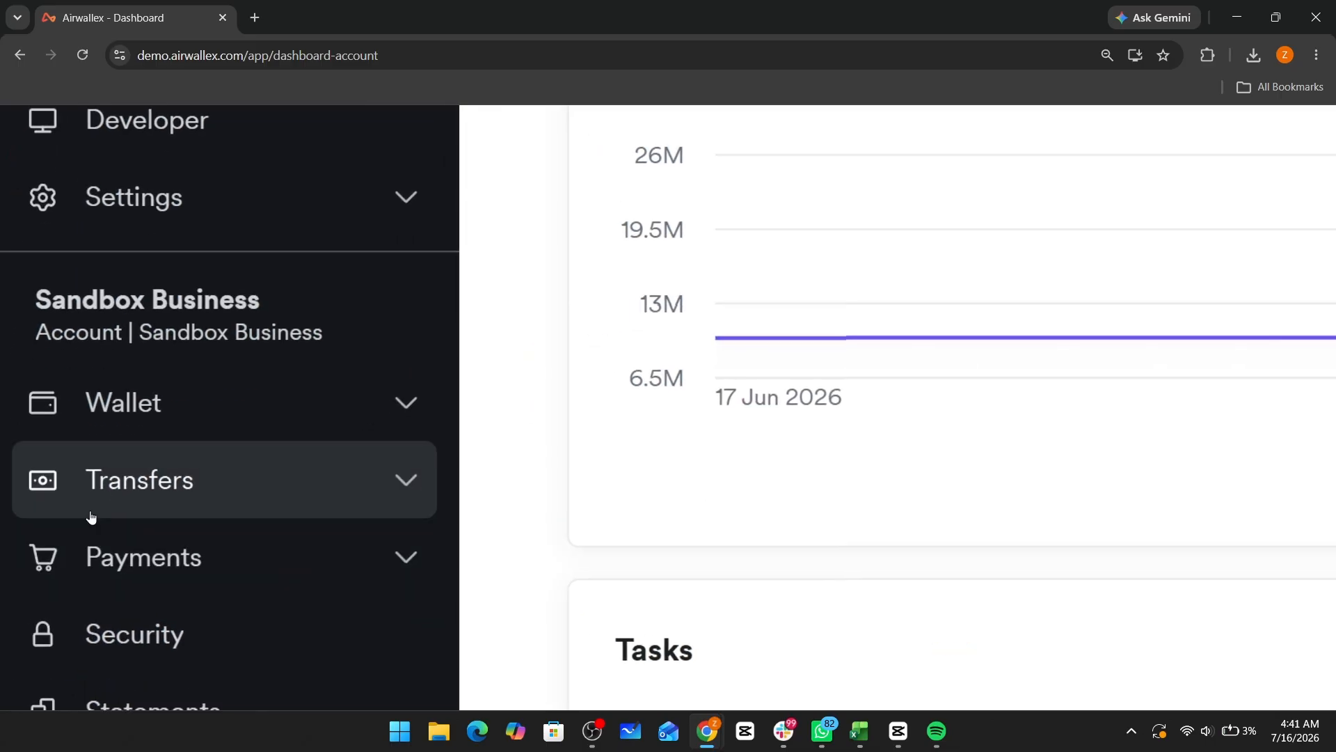
left_click(161, 496)
scroll(418, 492, "down", 5)
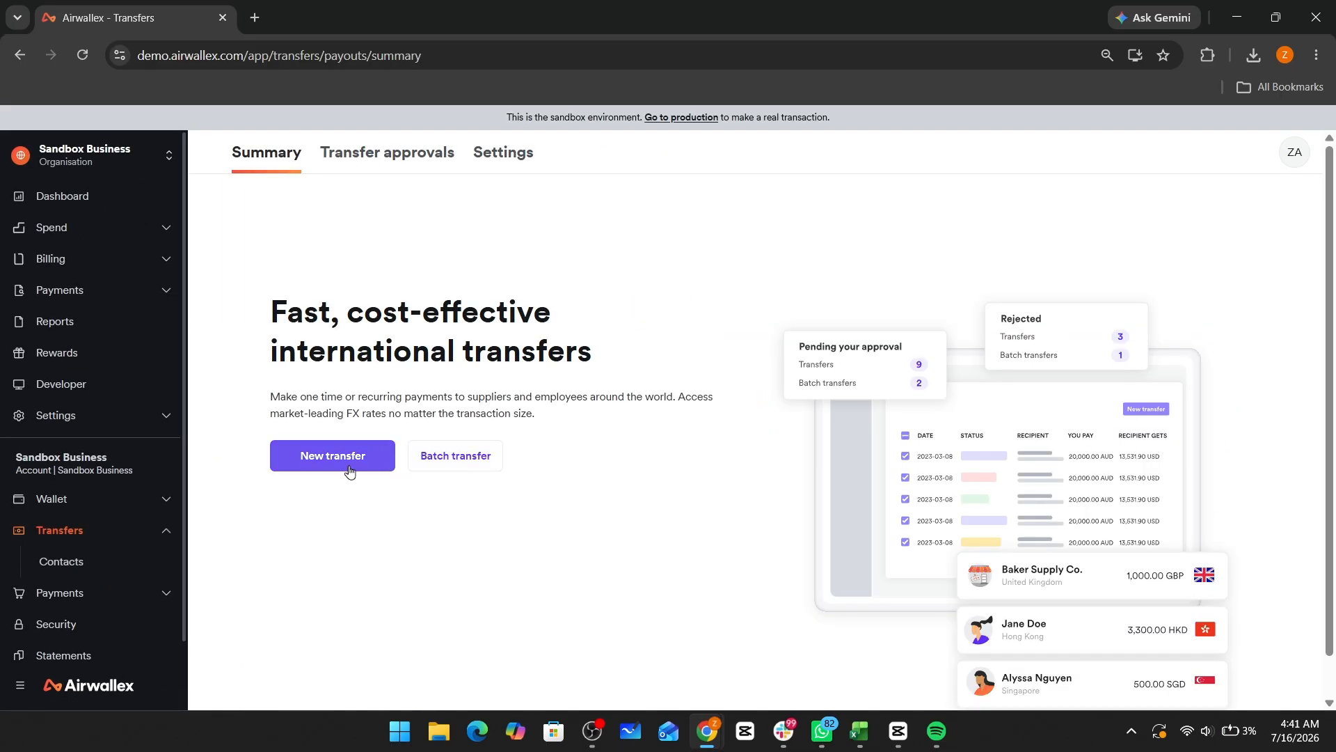
left_click(348, 466)
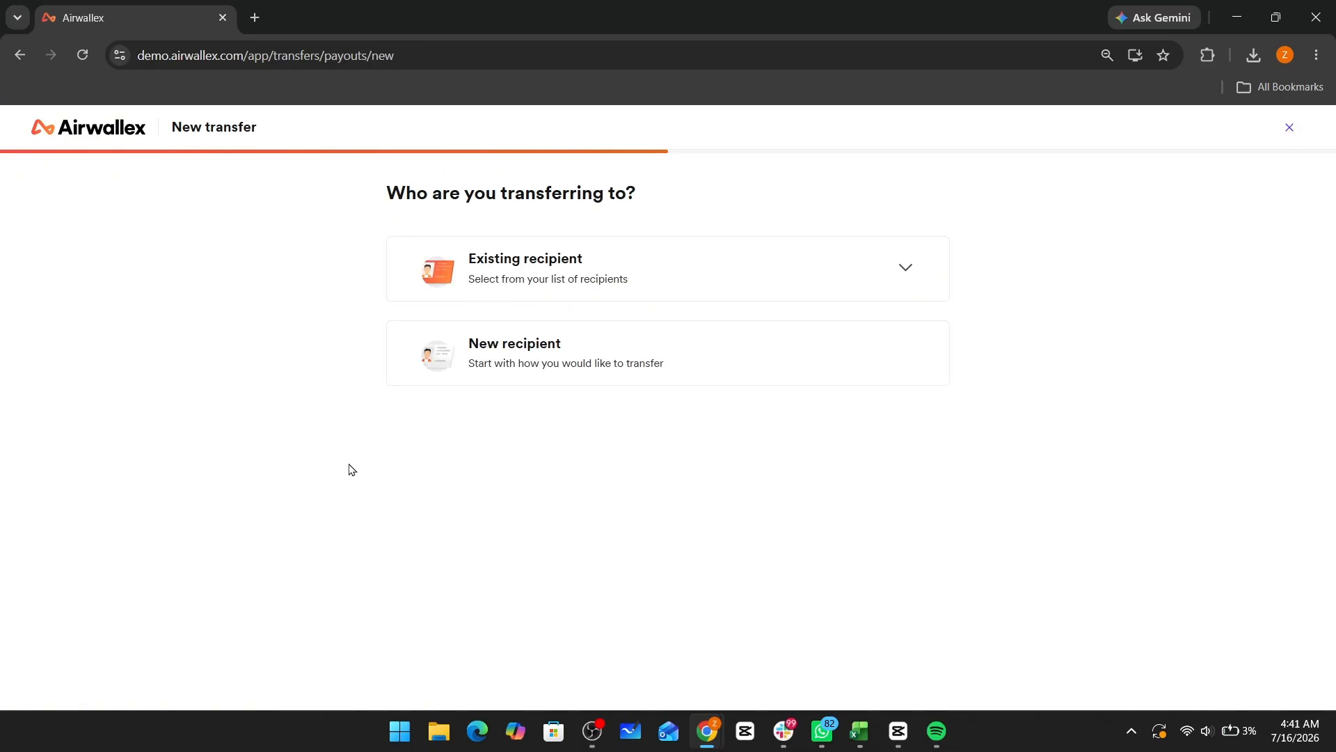
left_click(598, 372)
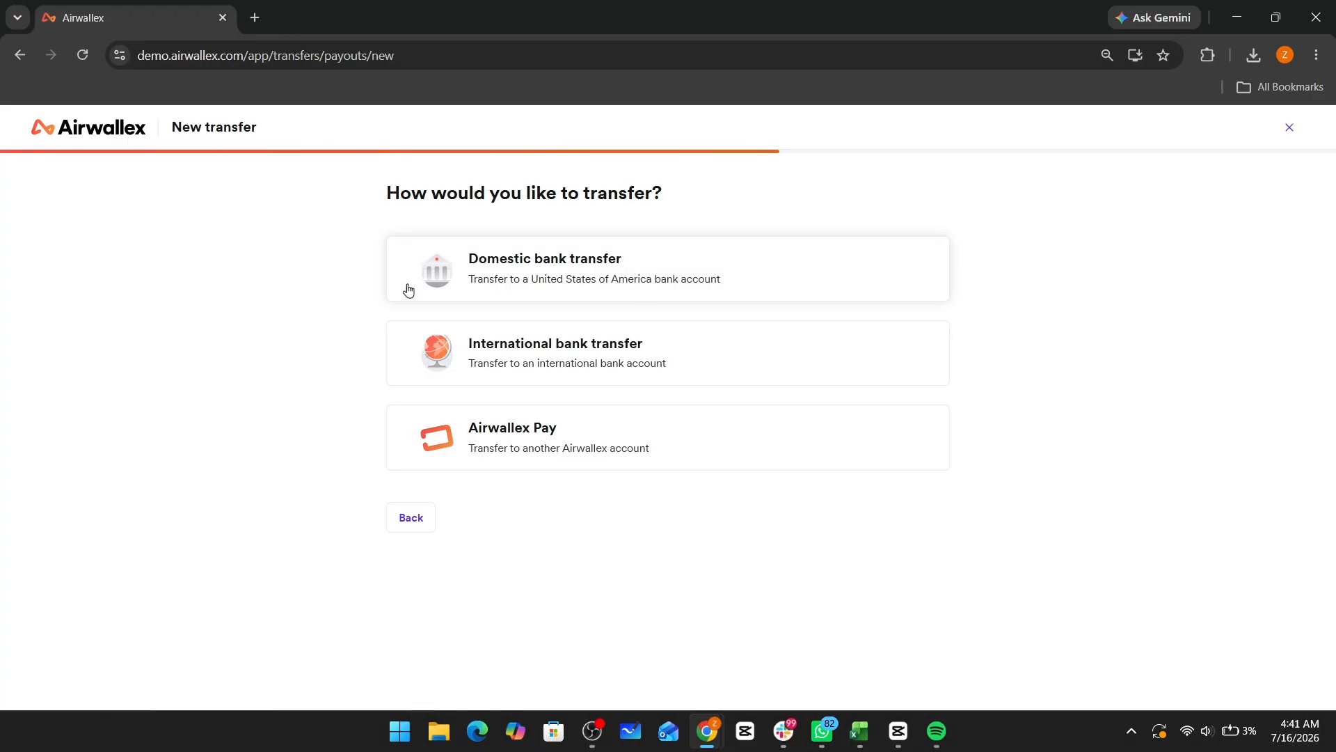
scroll(385, 252, "up", 3)
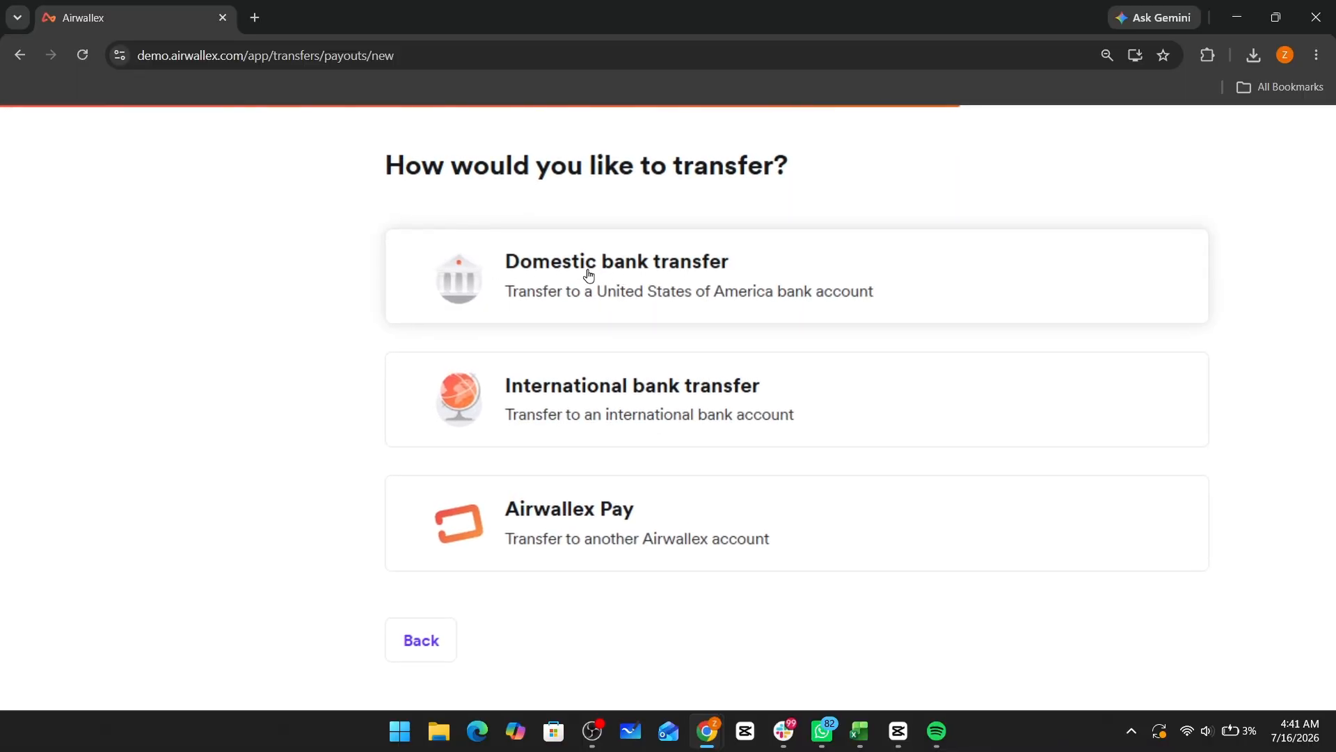
left_click(615, 276)
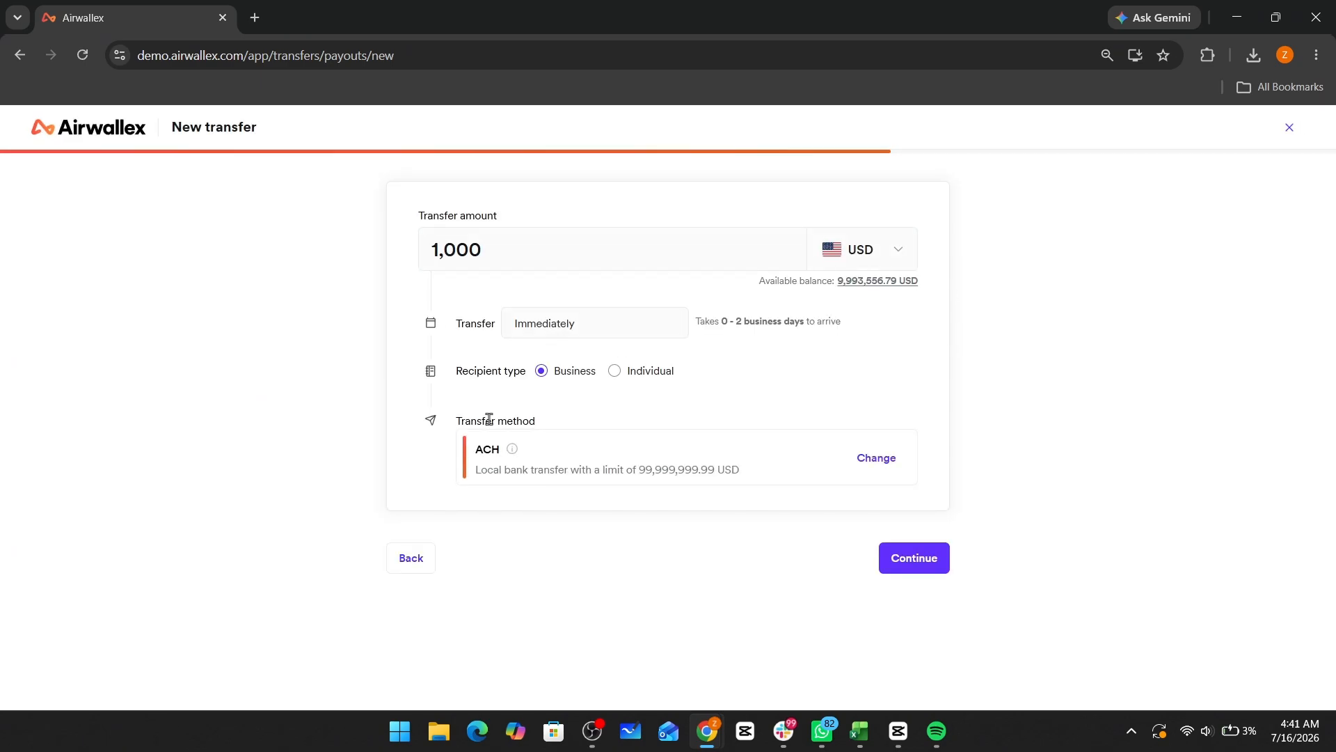
Review the domestic transfer's arrival time, recipient type and transfer method.
scroll(526, 308, "up", 5)
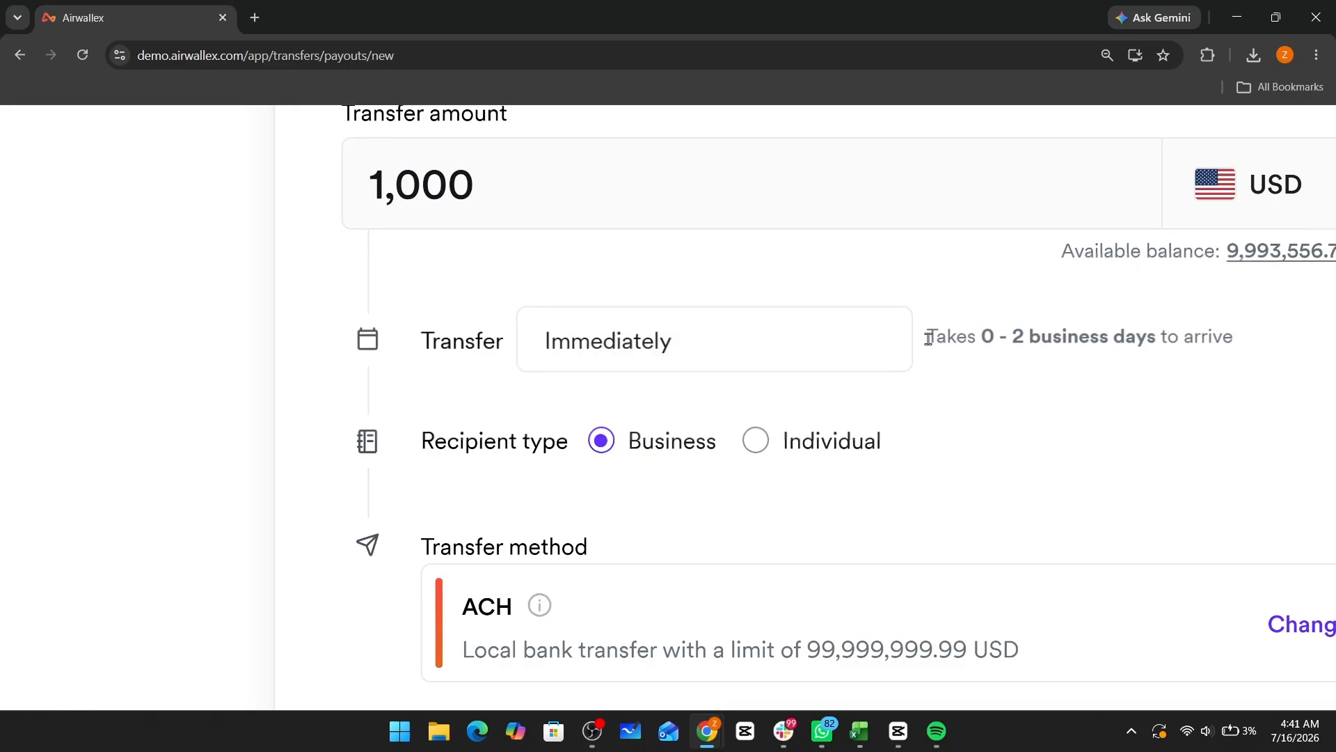
left_click_drag(930, 338, 1283, 353)
left_click(1237, 372)
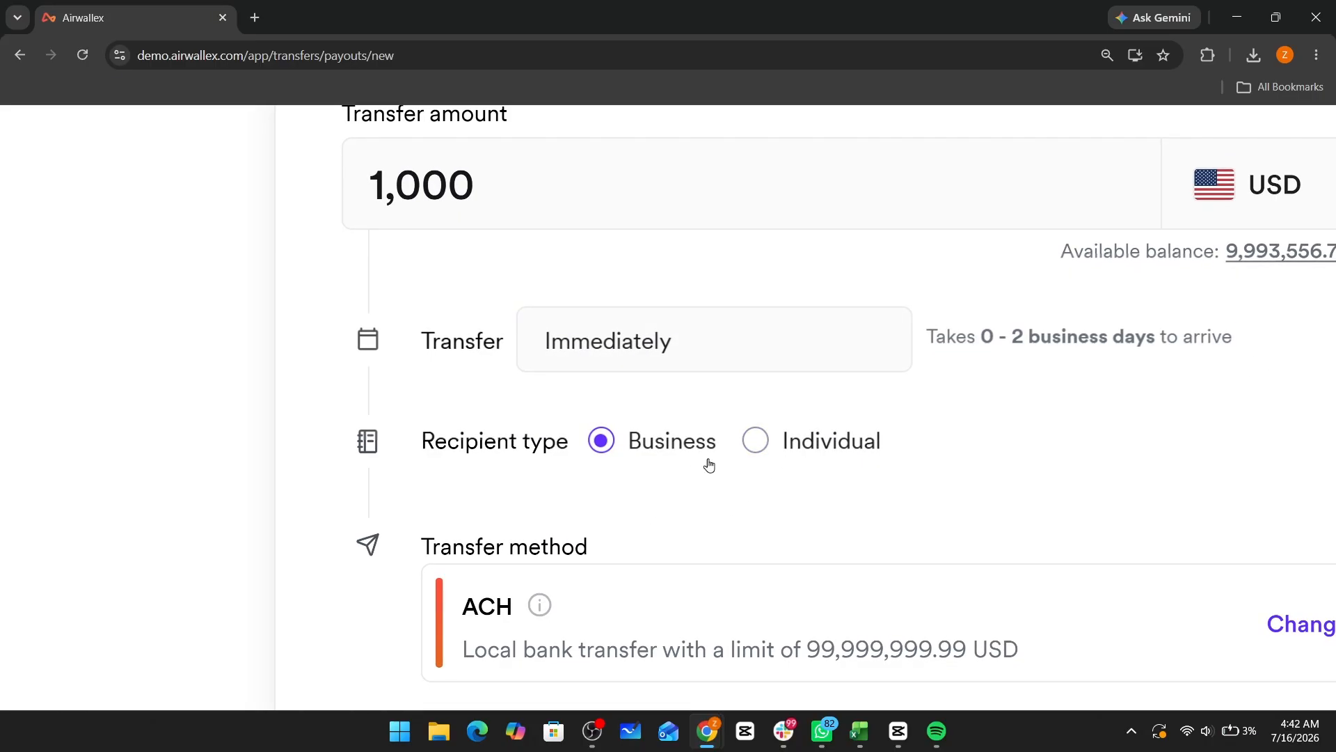
scroll(693, 465, "down", 5)
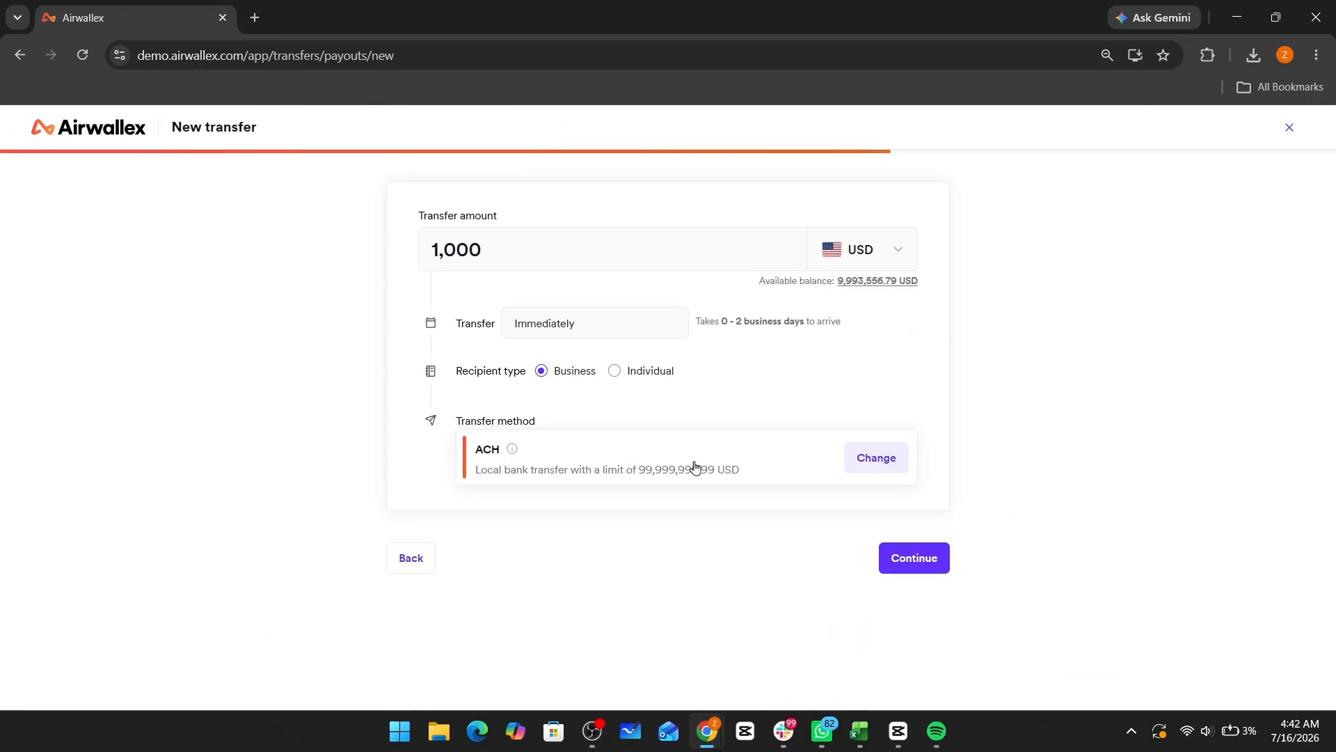
Set the domestic transfer's amount to 700 and its paying currency to GBP, and check the amount the recipient gets.
scroll(488, 219, "up", 3)
left_click(528, 265)
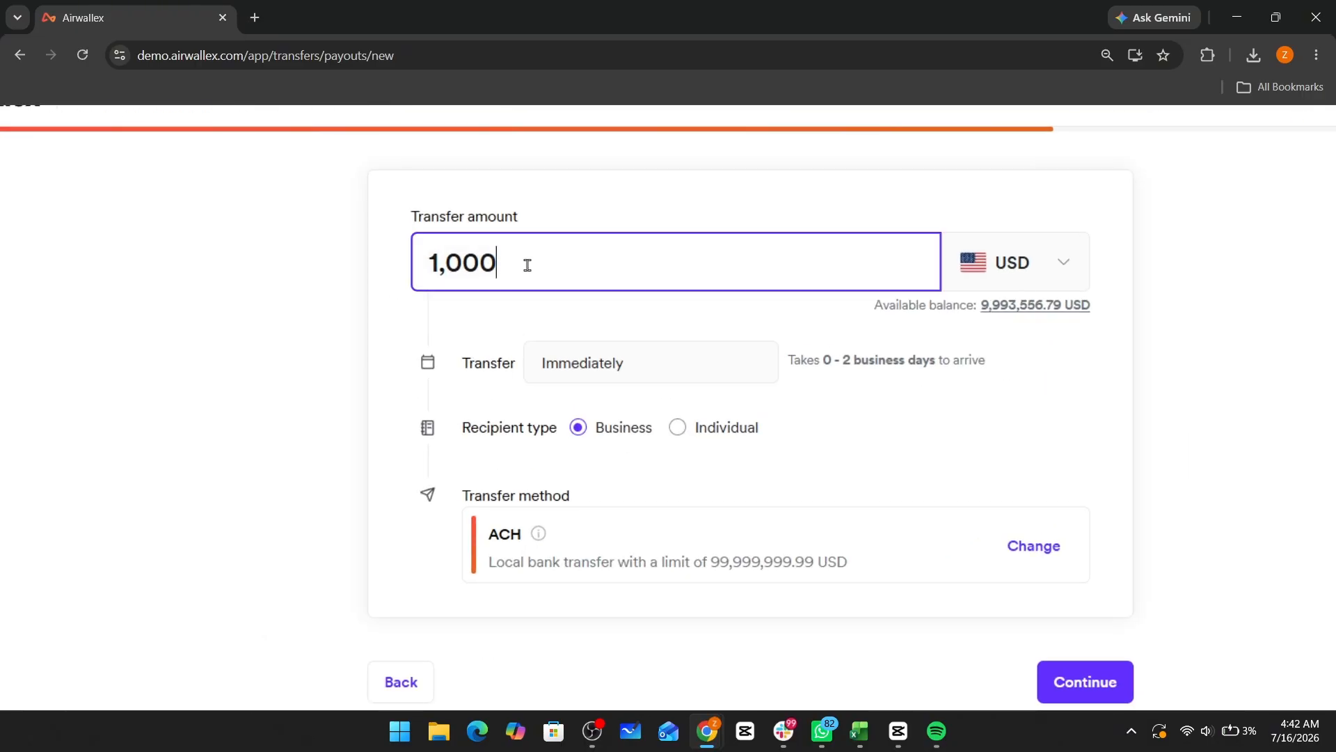
left_click_drag(527, 265, 314, 262)
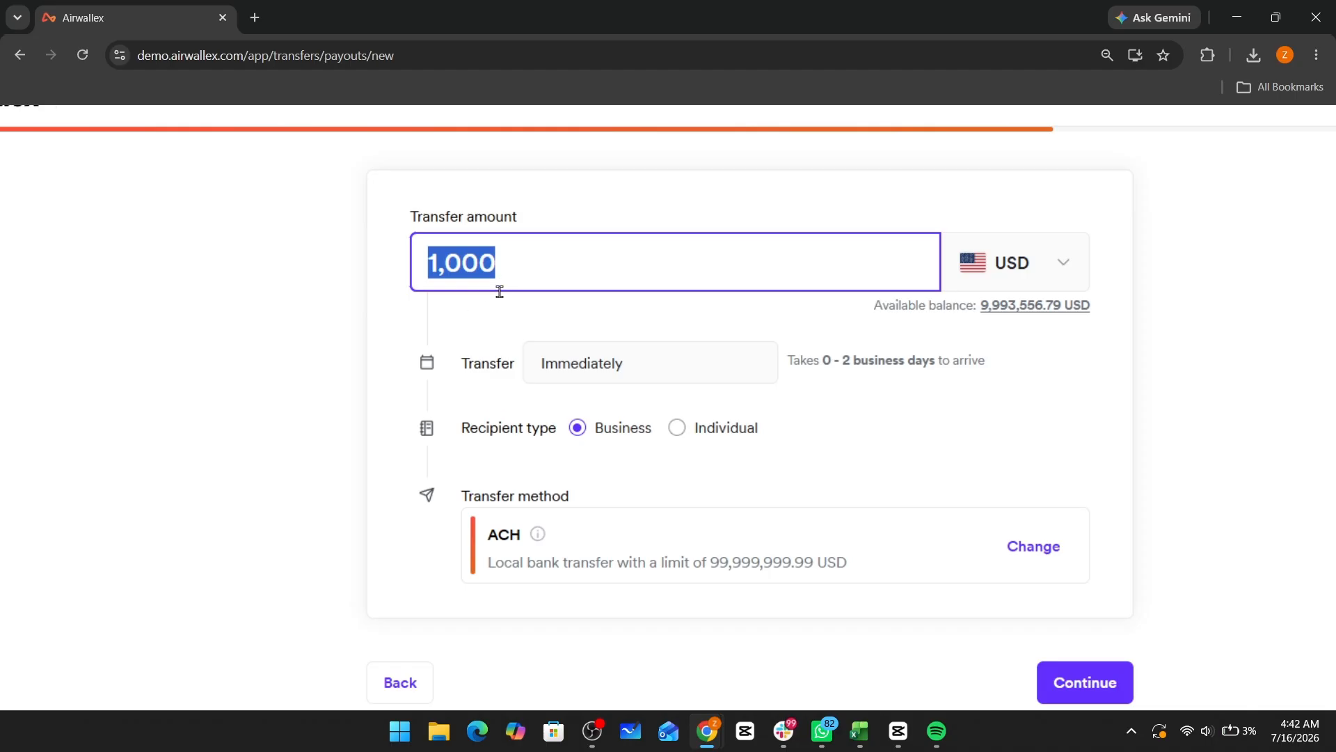
scroll(499, 292, "down", 1)
type("700")
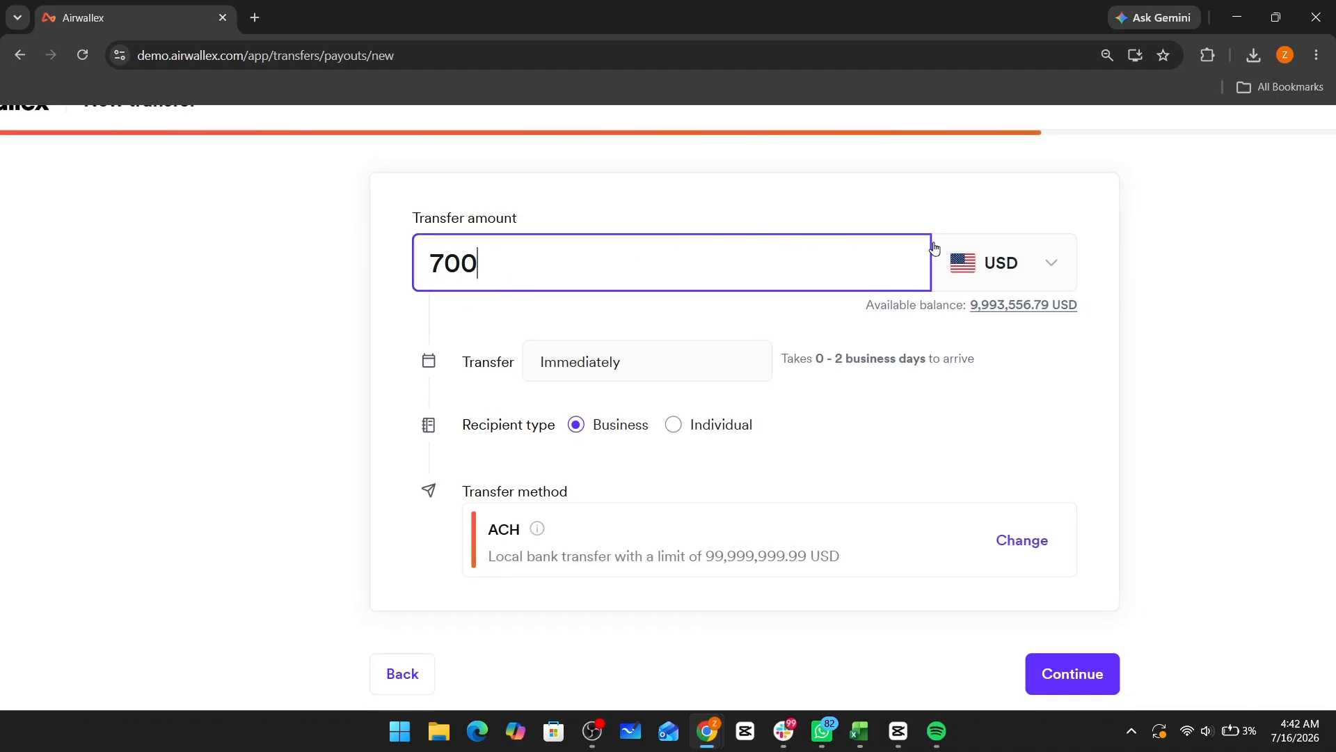
left_click(1021, 271)
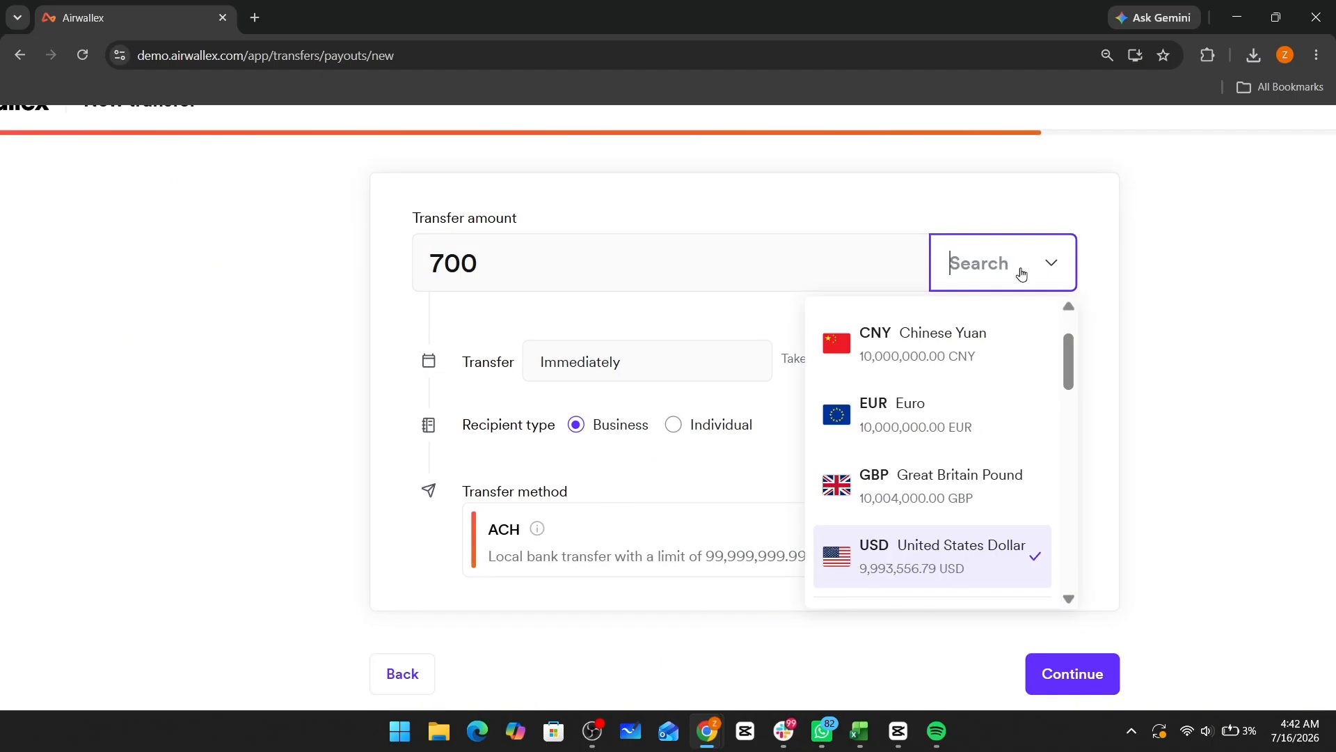
left_click(967, 485)
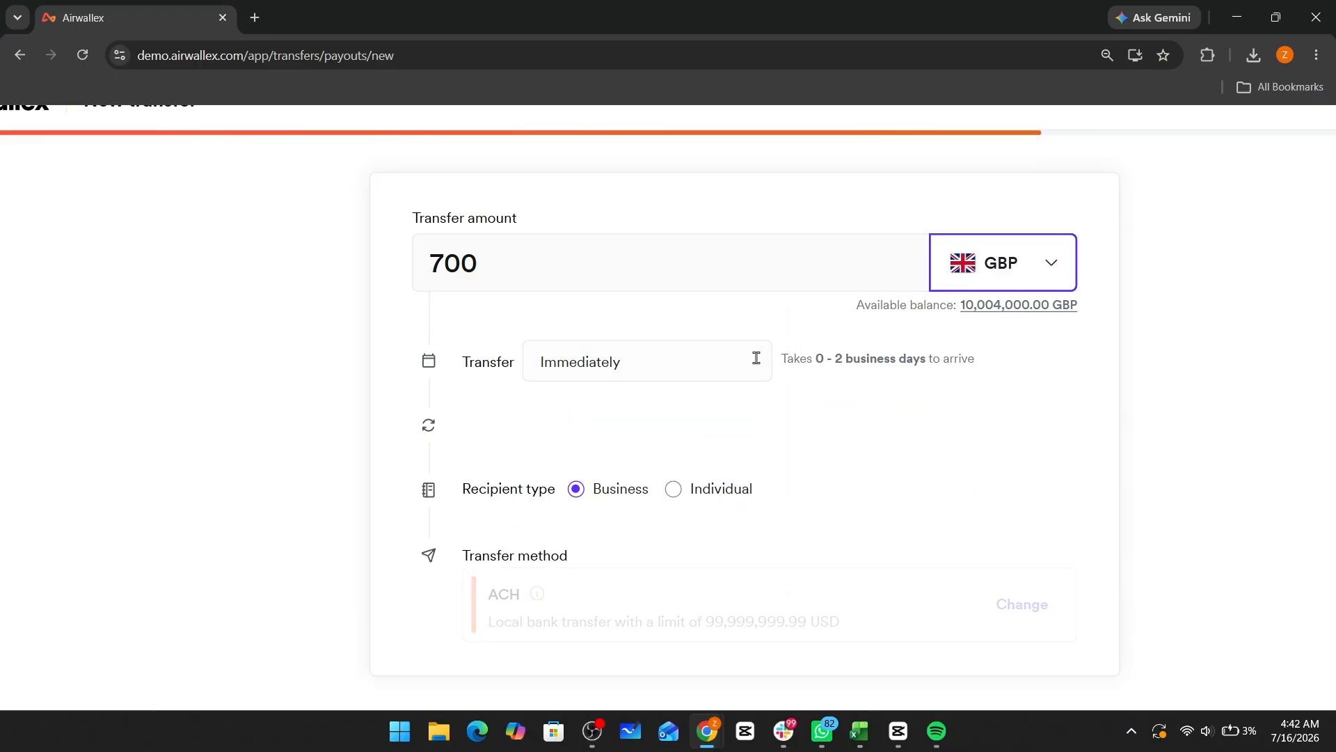
scroll(764, 369, "down", 3)
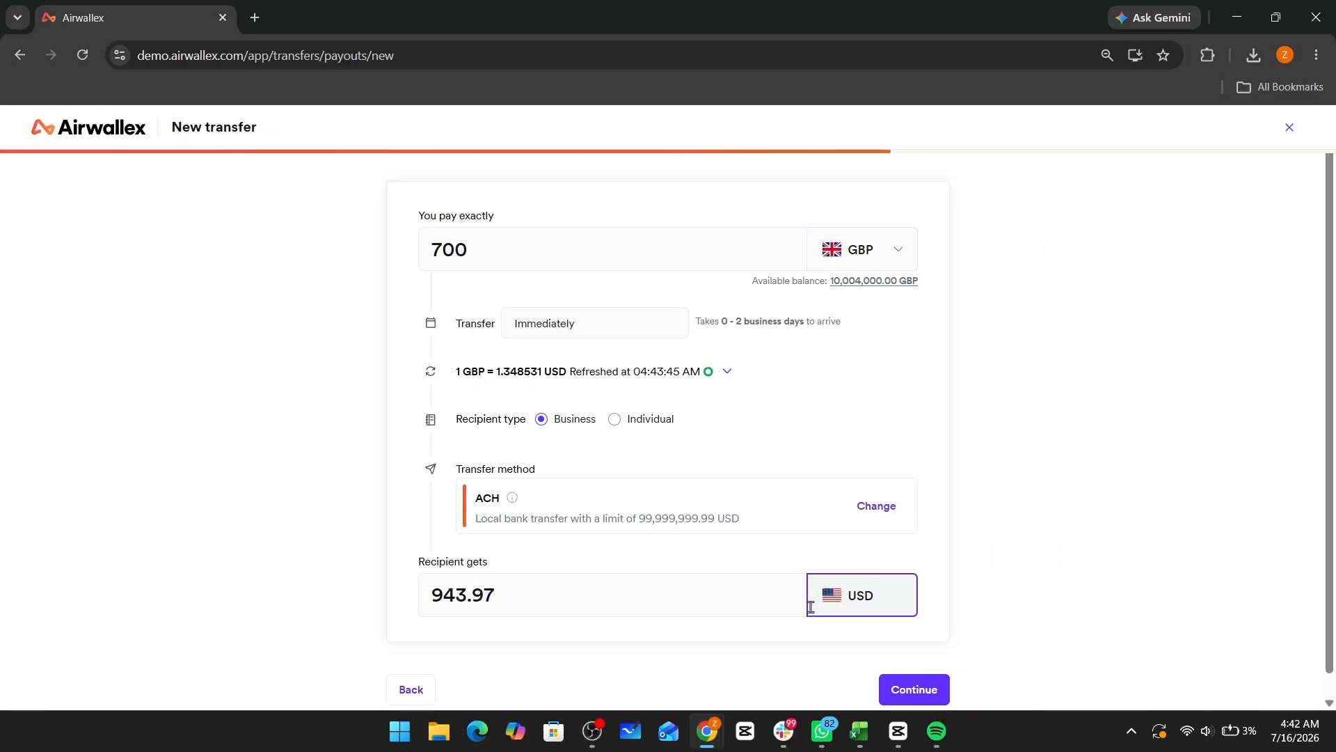
left_click_drag(616, 597, 167, 576)
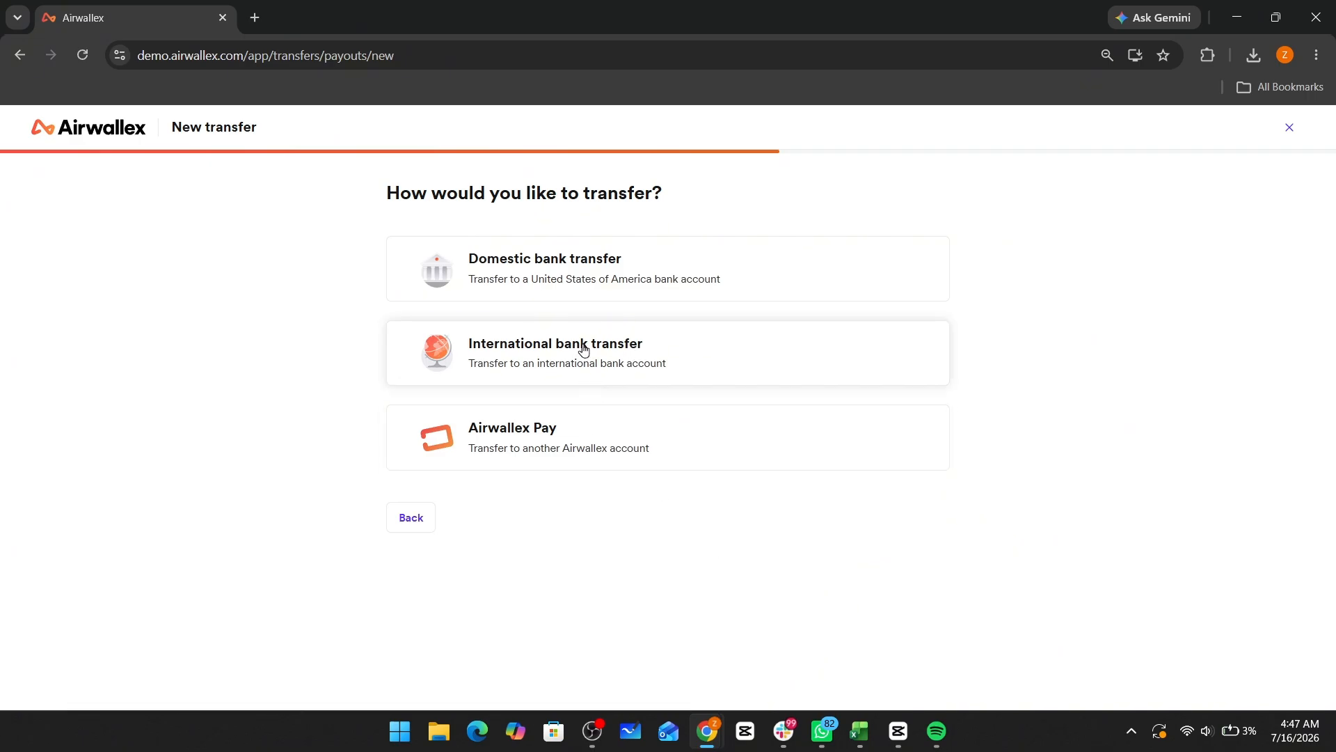
Choose the international bank transfer option and set the destination country to United States of America.
scroll(583, 350, "up", 5)
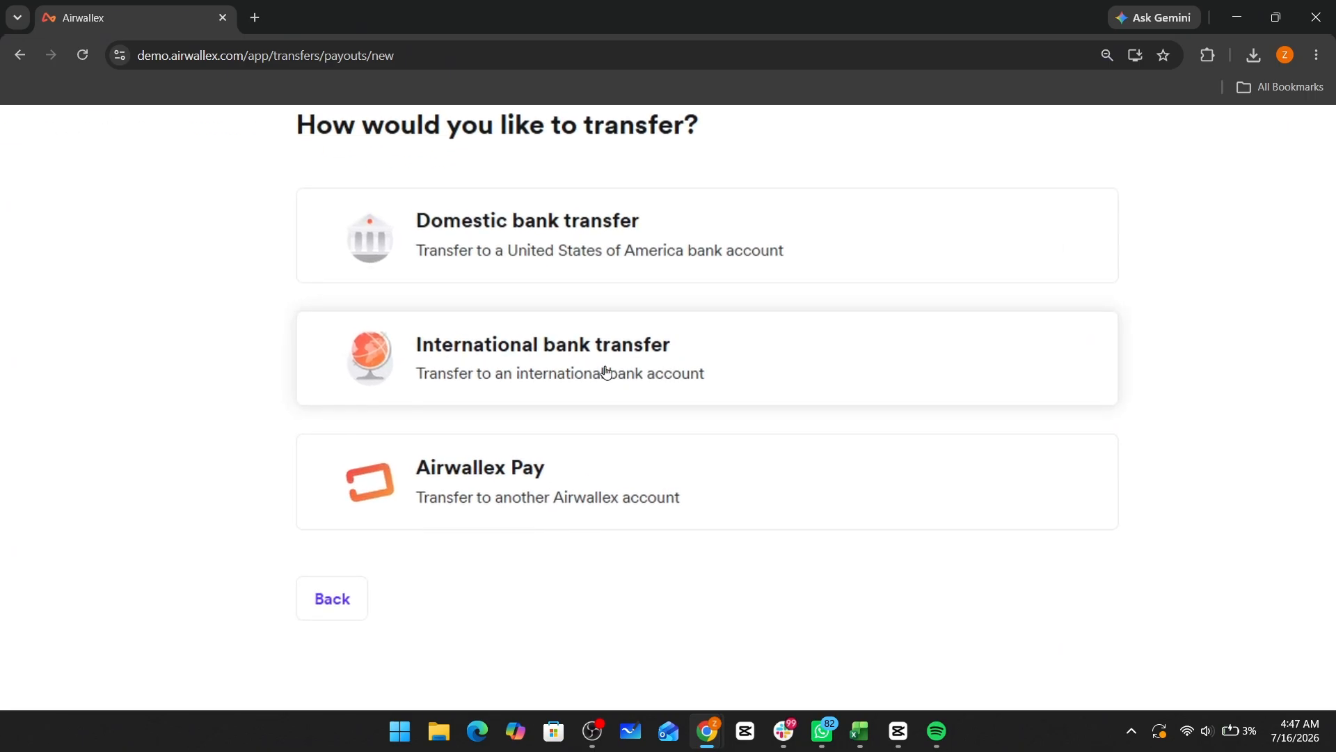
left_click(796, 368)
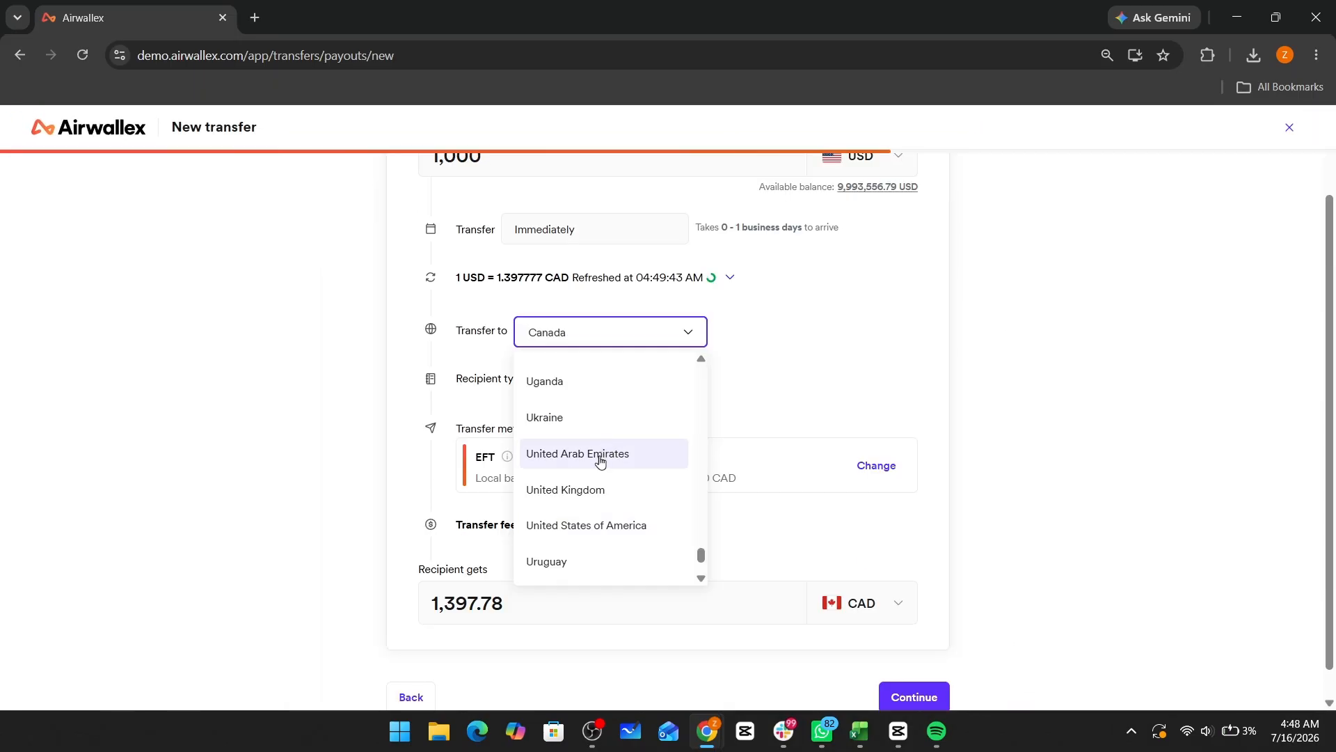
left_click(612, 527)
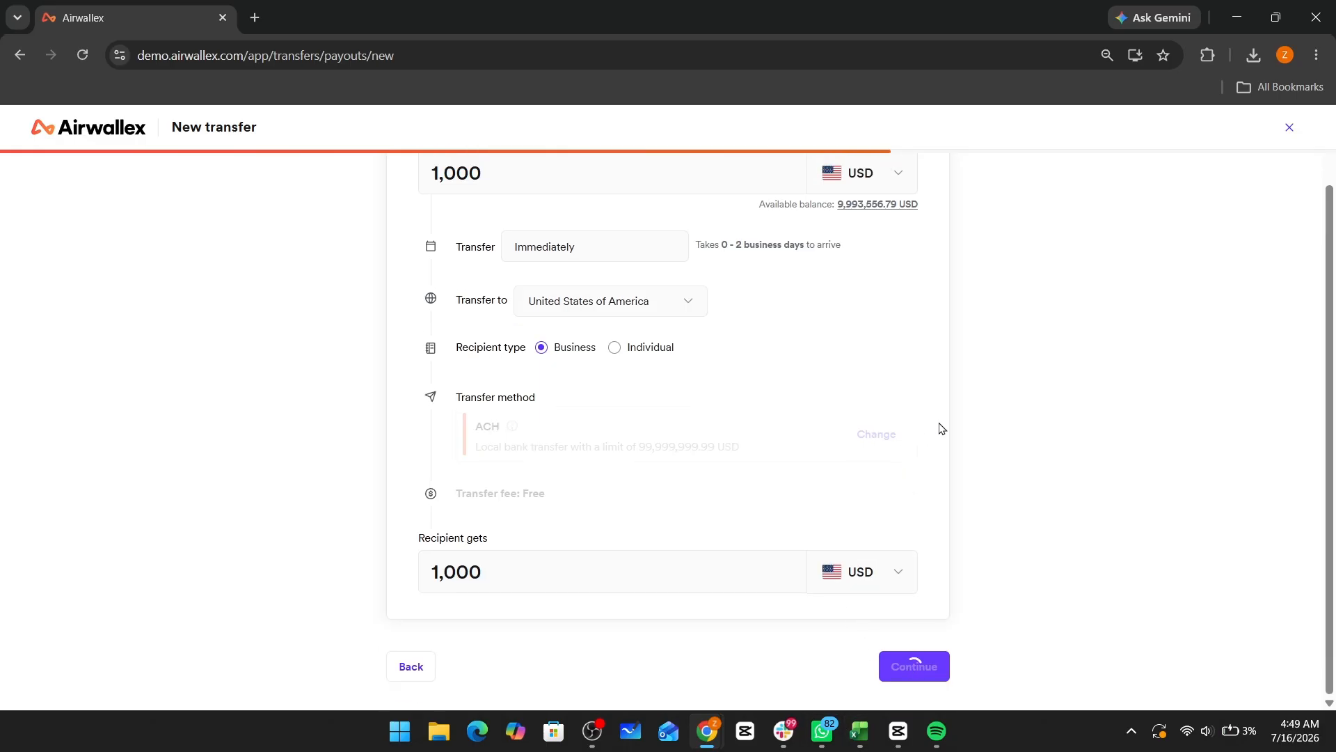
Compare the fees and speeds of the available transfer methods and select ACH for the international transfer.
scroll(1014, 432, "up", 2)
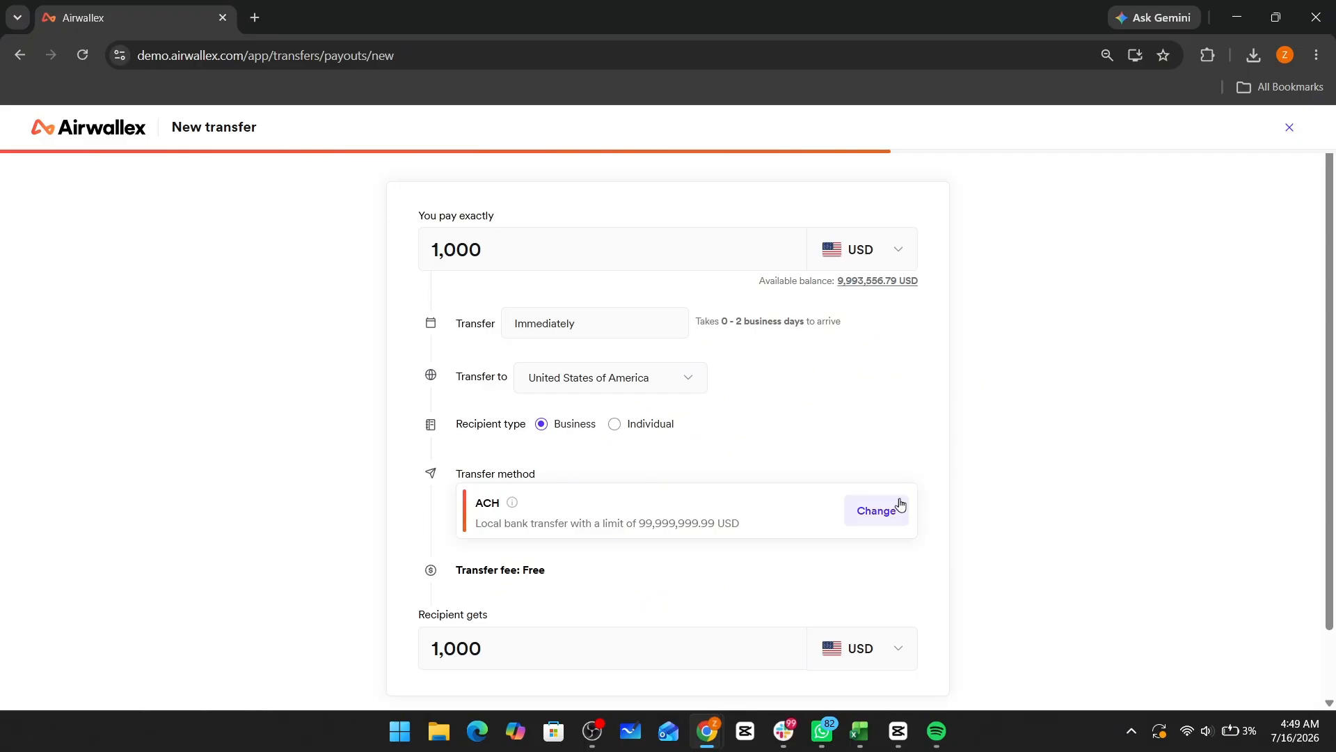
left_click(878, 512)
scroll(881, 508, "down", 3)
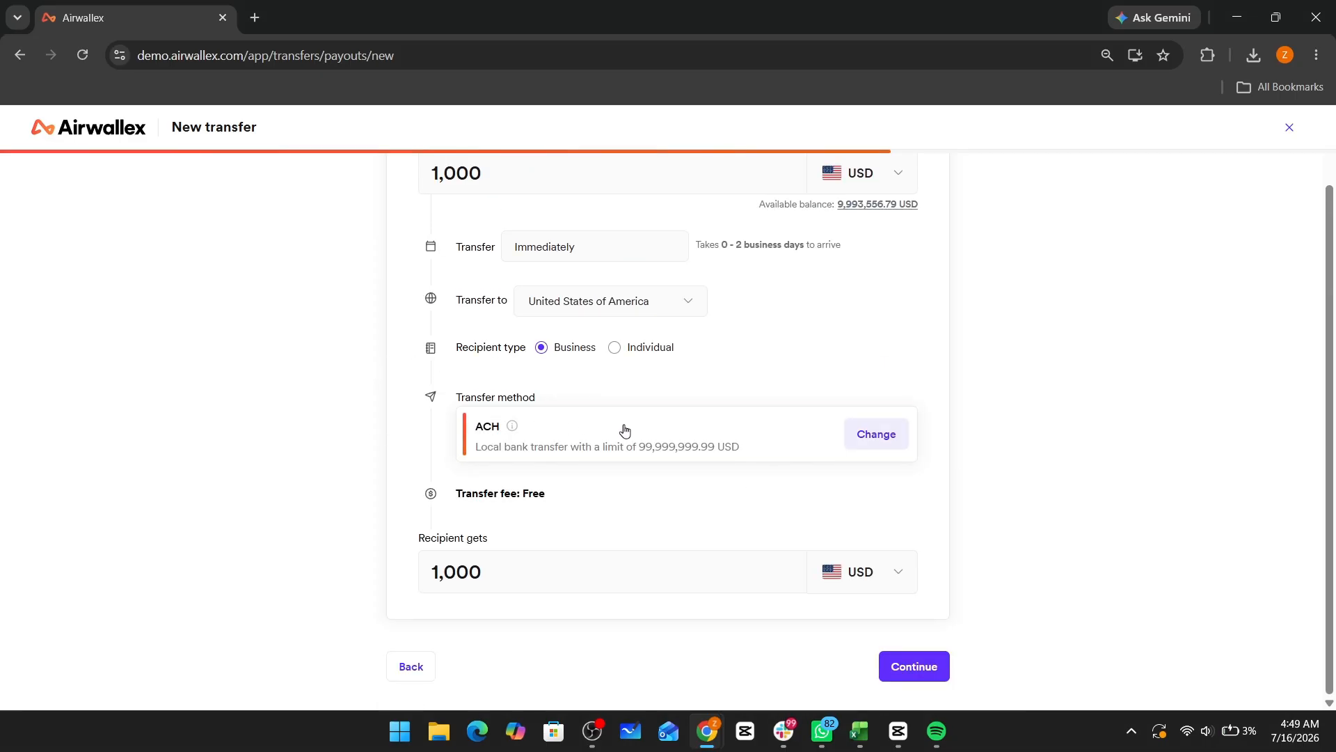
left_click(625, 429)
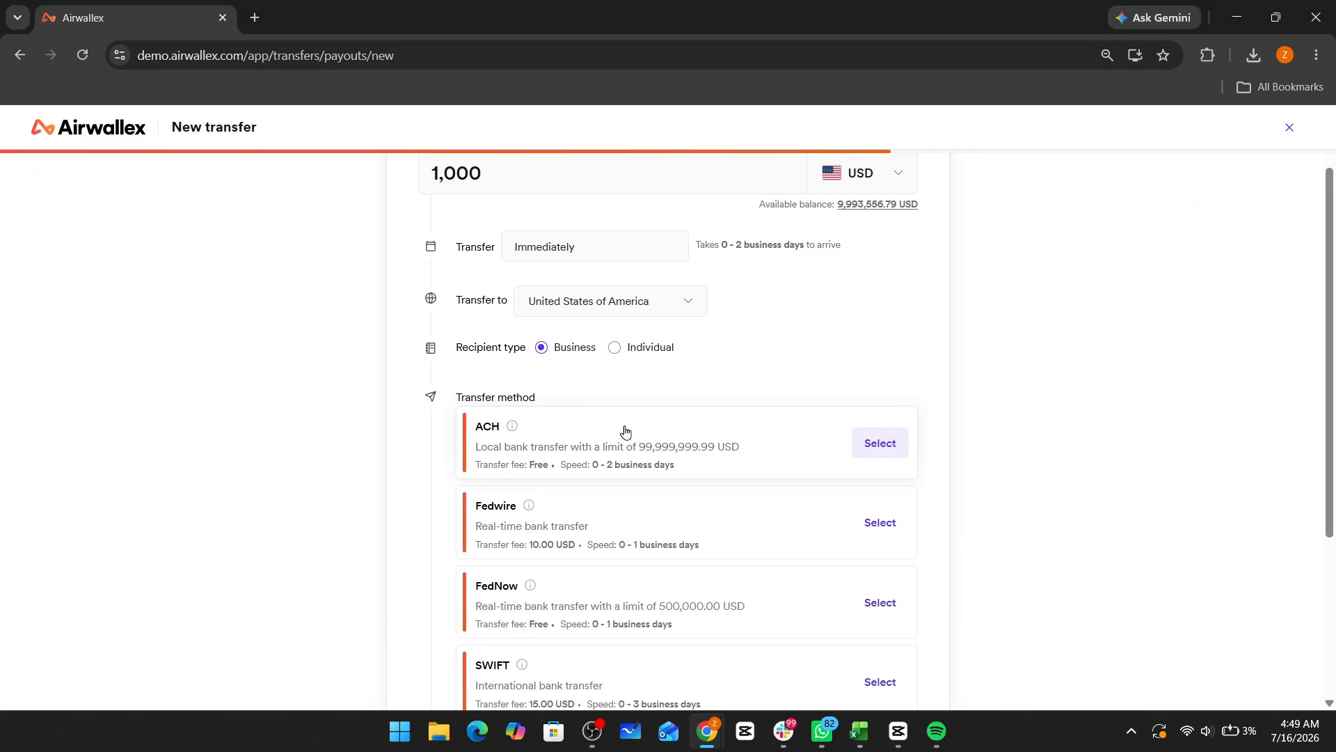
scroll(468, 437, "up", 3)
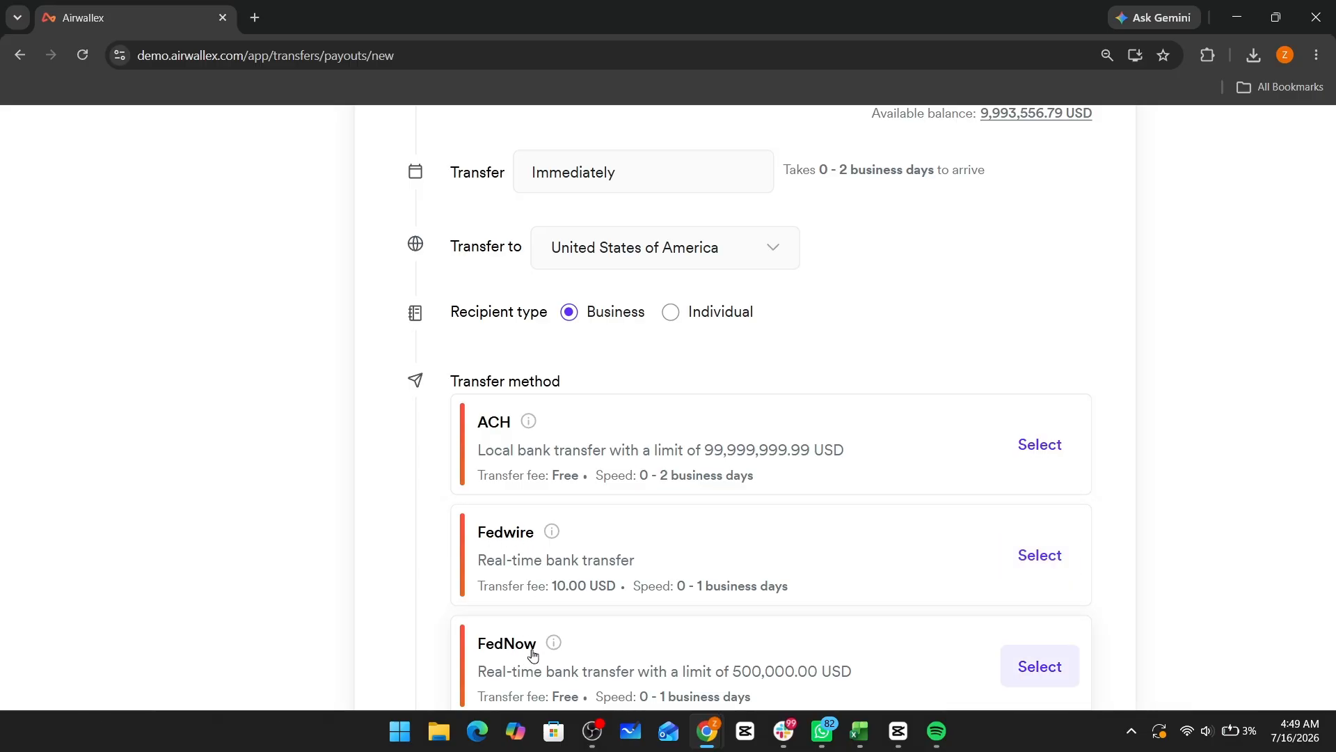
scroll(507, 641, "down", 1)
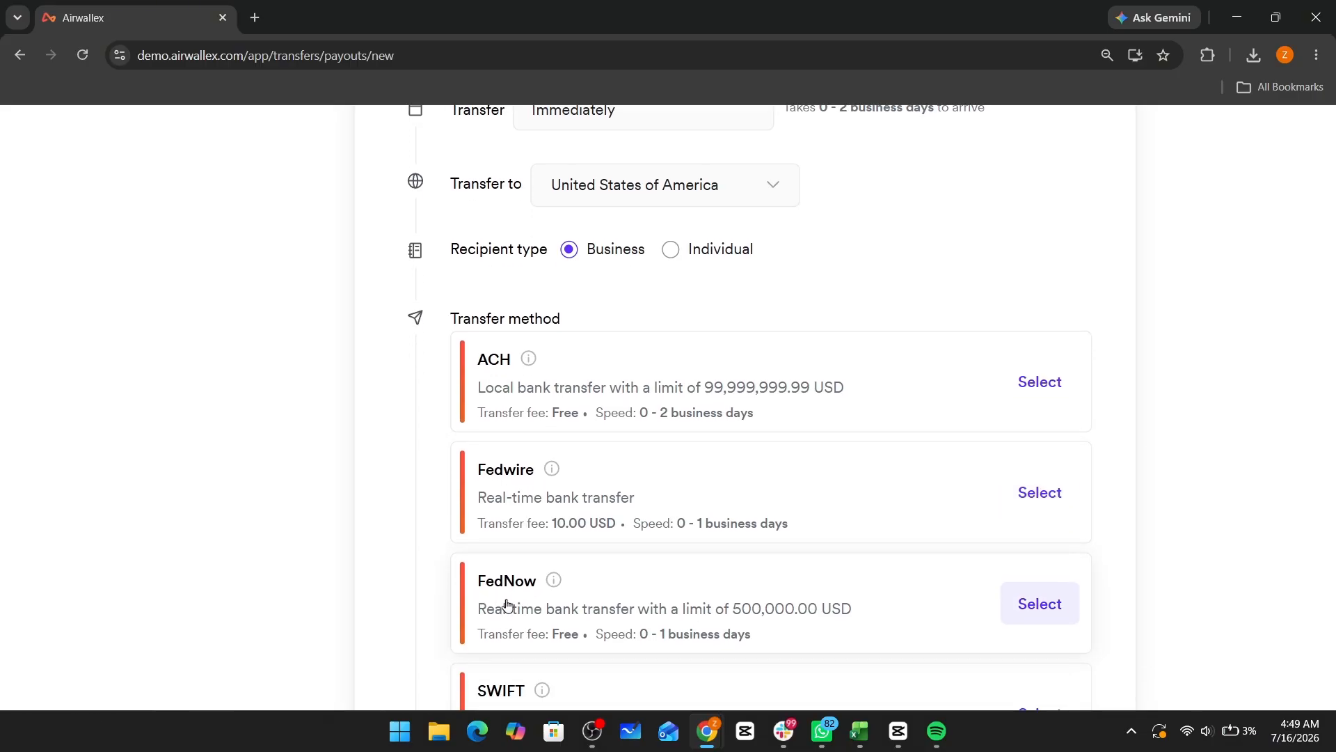
scroll(503, 596, "down", 3)
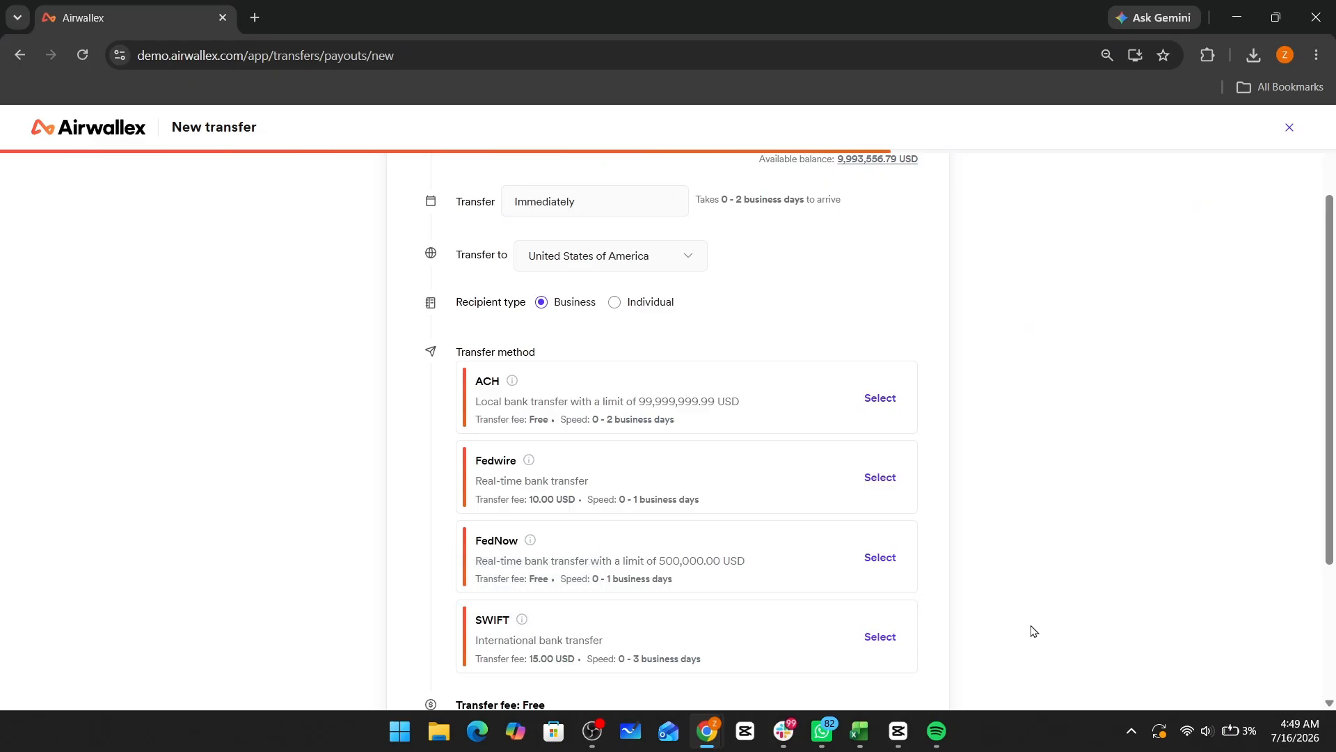
left_click(882, 402)
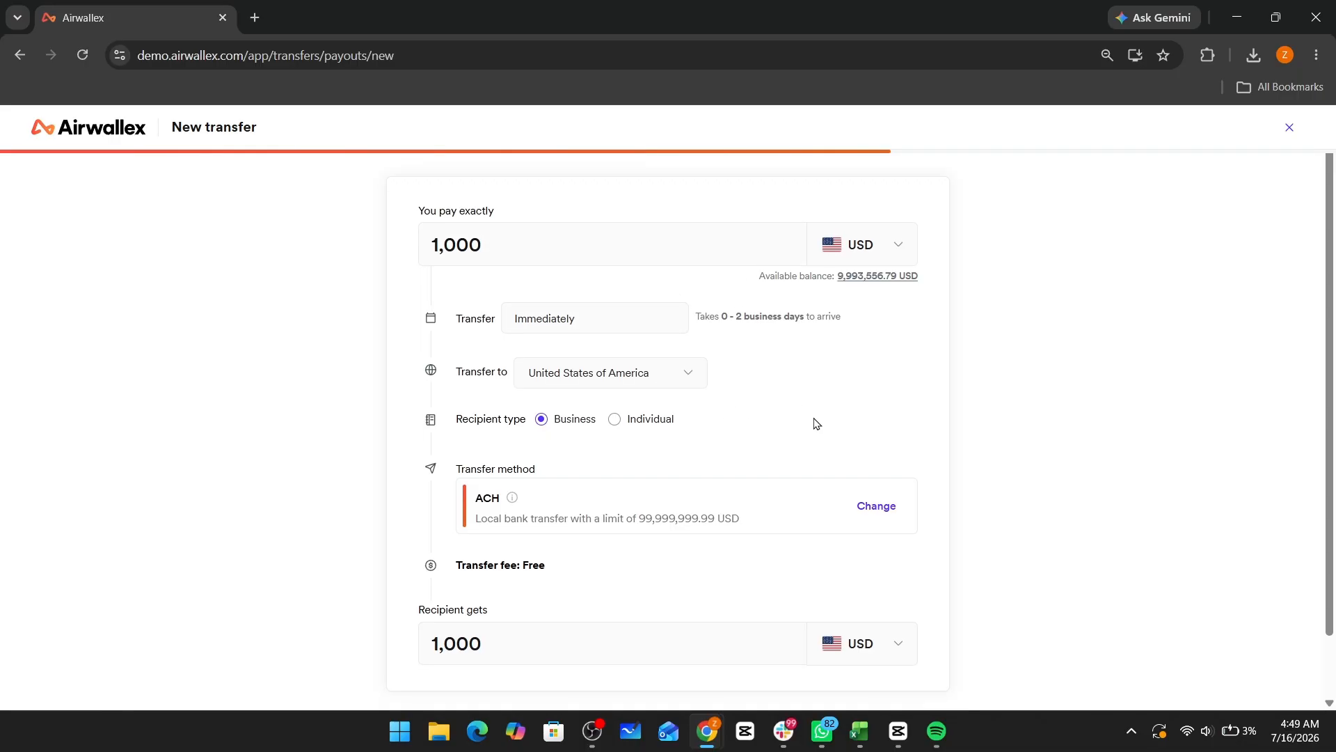
Review the international transfer's details and continue to the recipient information.
scroll(815, 424, "down", 1)
scroll(814, 423, "up", 1)
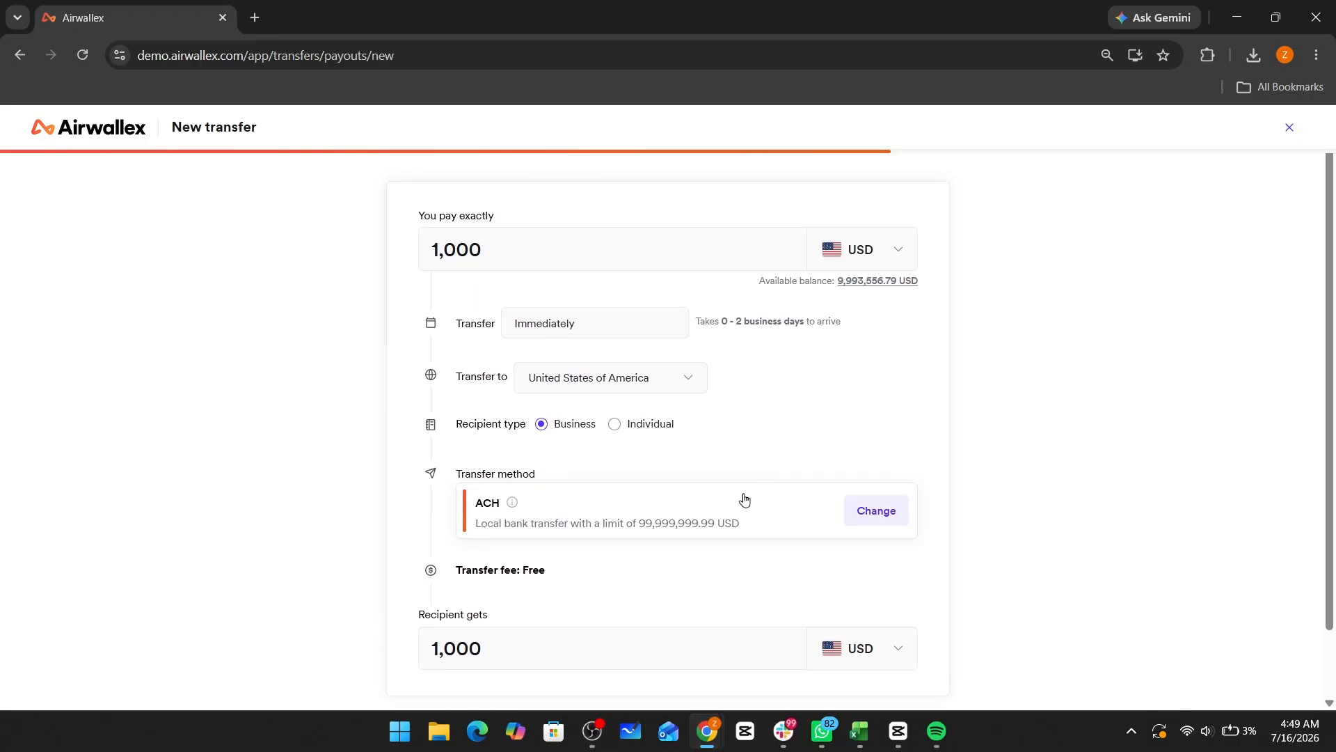
scroll(768, 603, "down", 1)
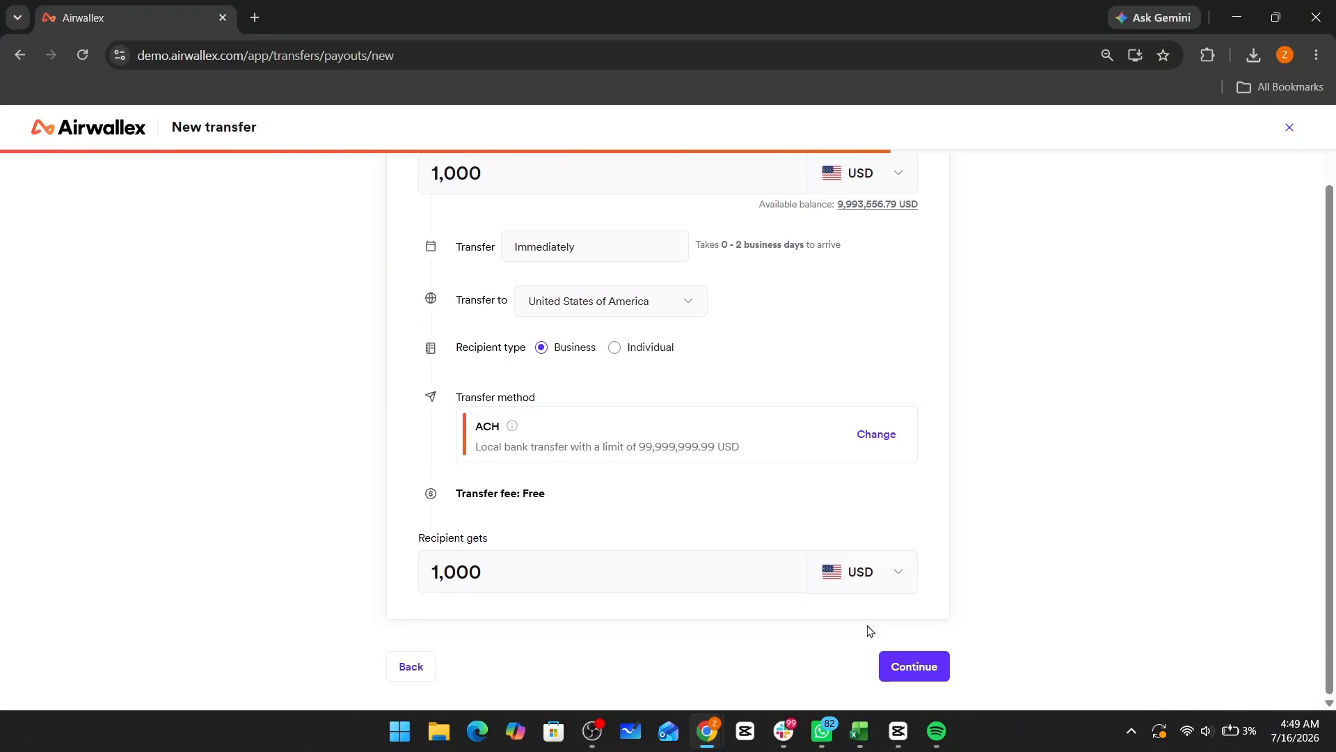
left_click(912, 665)
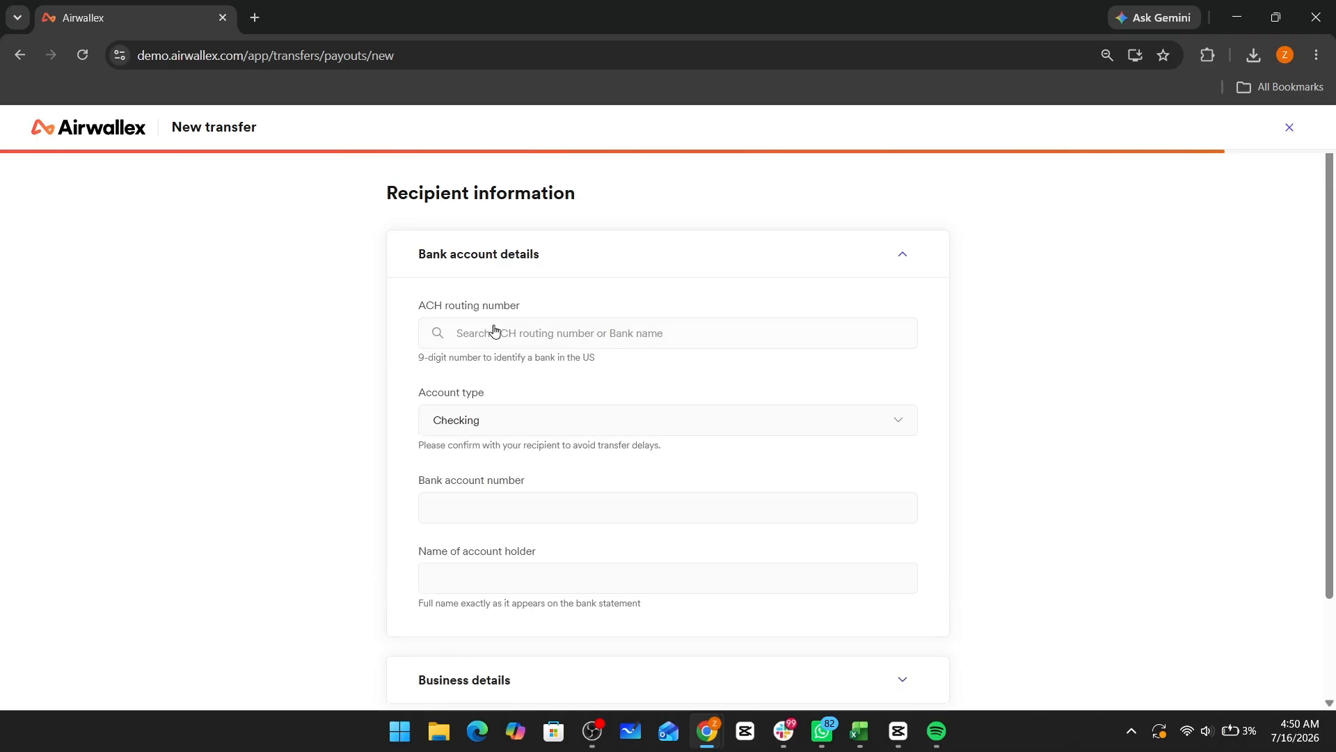
Review the recipient's bank account fields, return to the transfer details and check the arrival time.
scroll(603, 394, "down", 1)
scroll(694, 478, "up", 1)
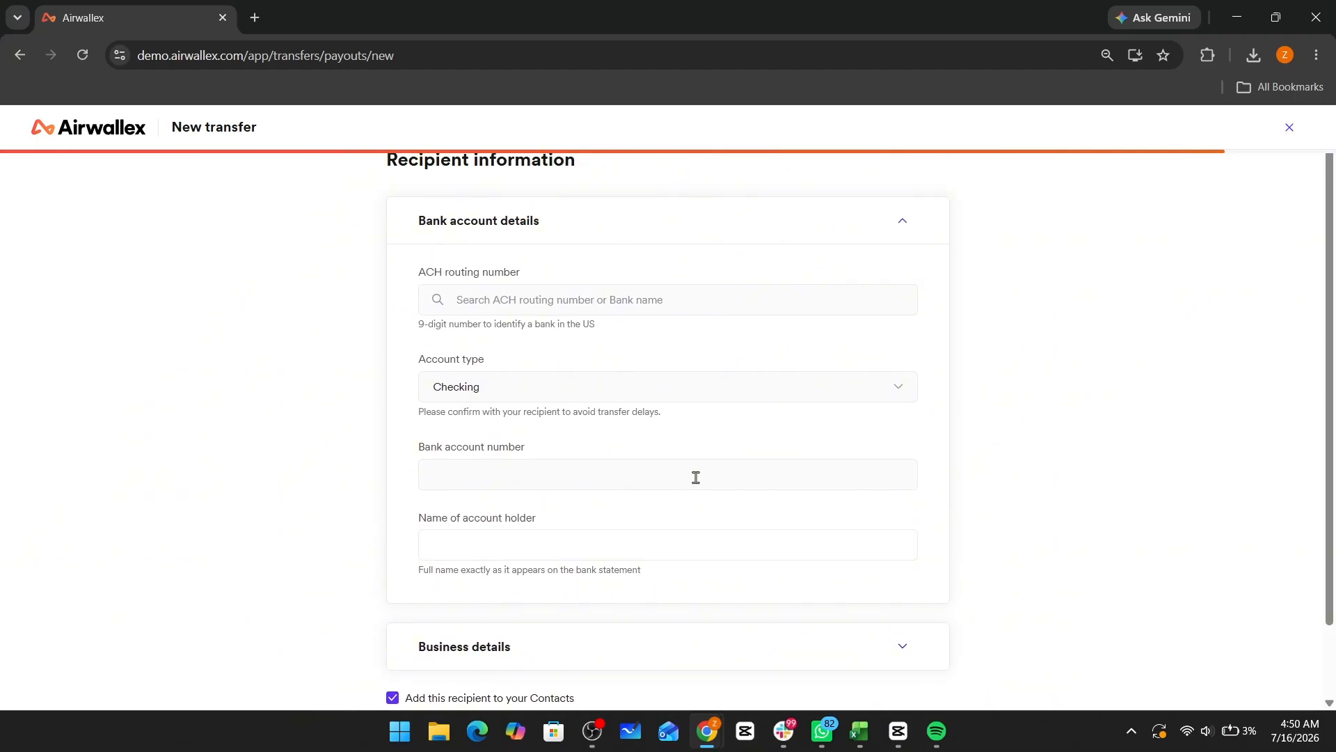
scroll(602, 617, "down", 2)
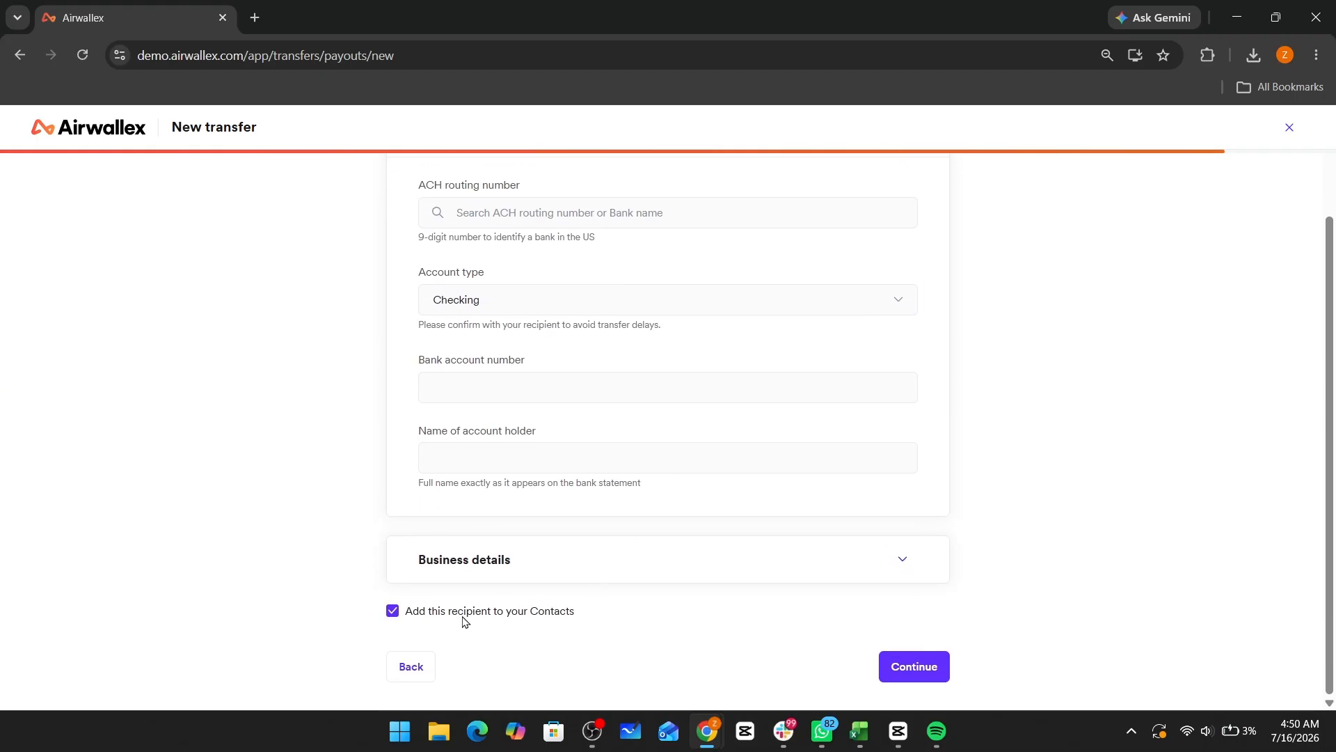
left_click(415, 665)
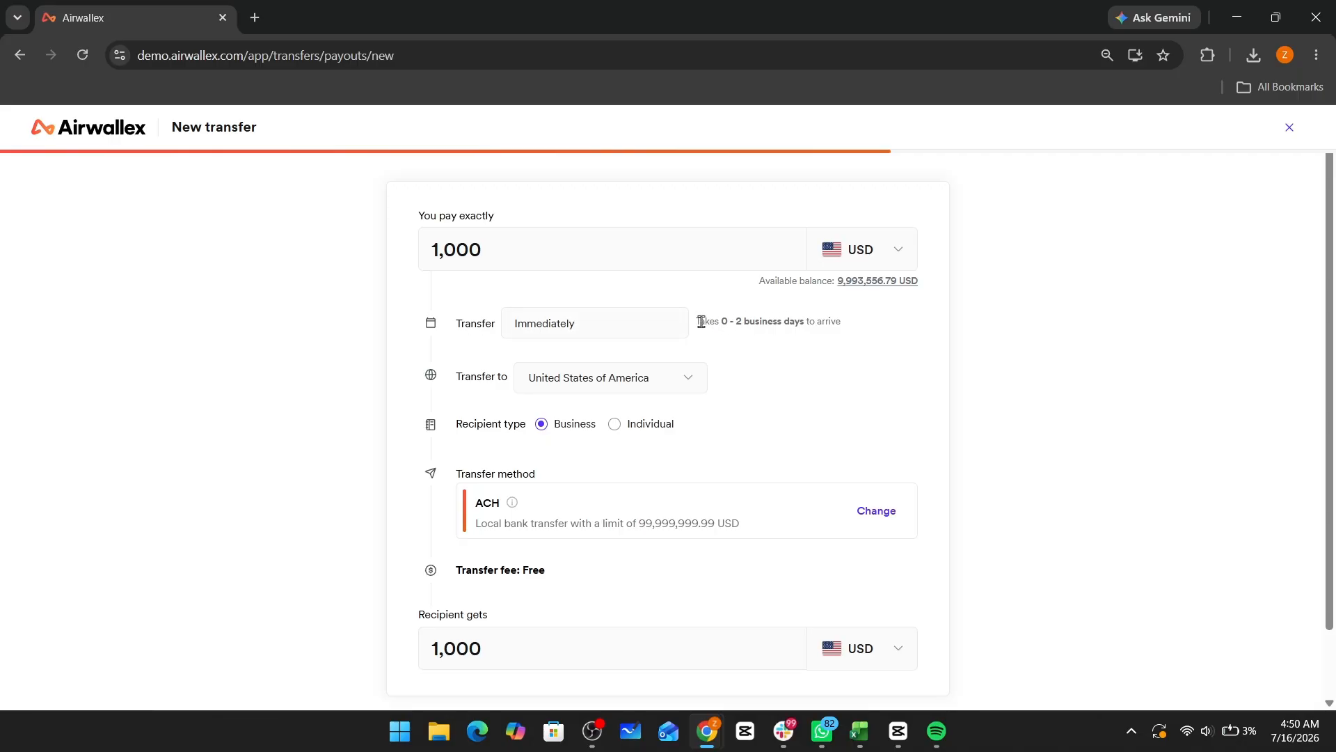
left_click_drag(701, 322, 1135, 315)
left_click(878, 346)
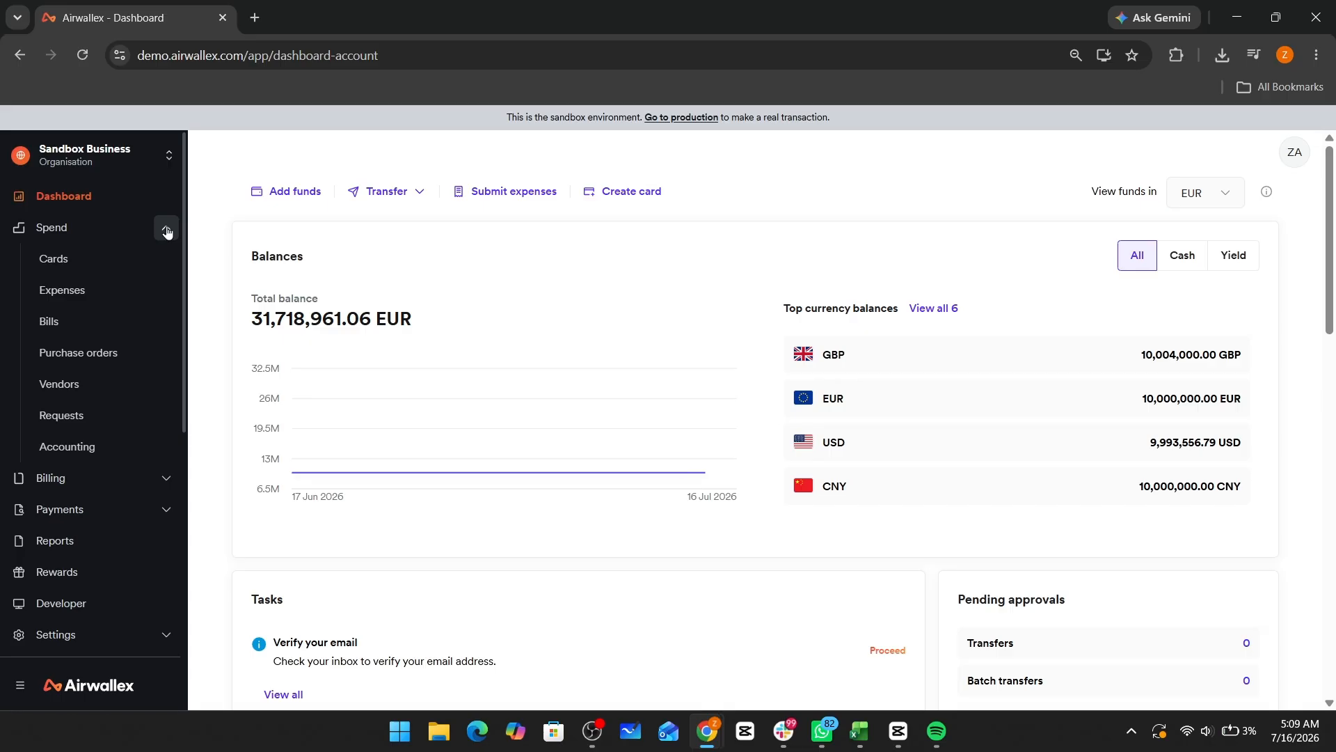
Open the Cards page under Spend and start creating an employee card.
left_click(119, 261)
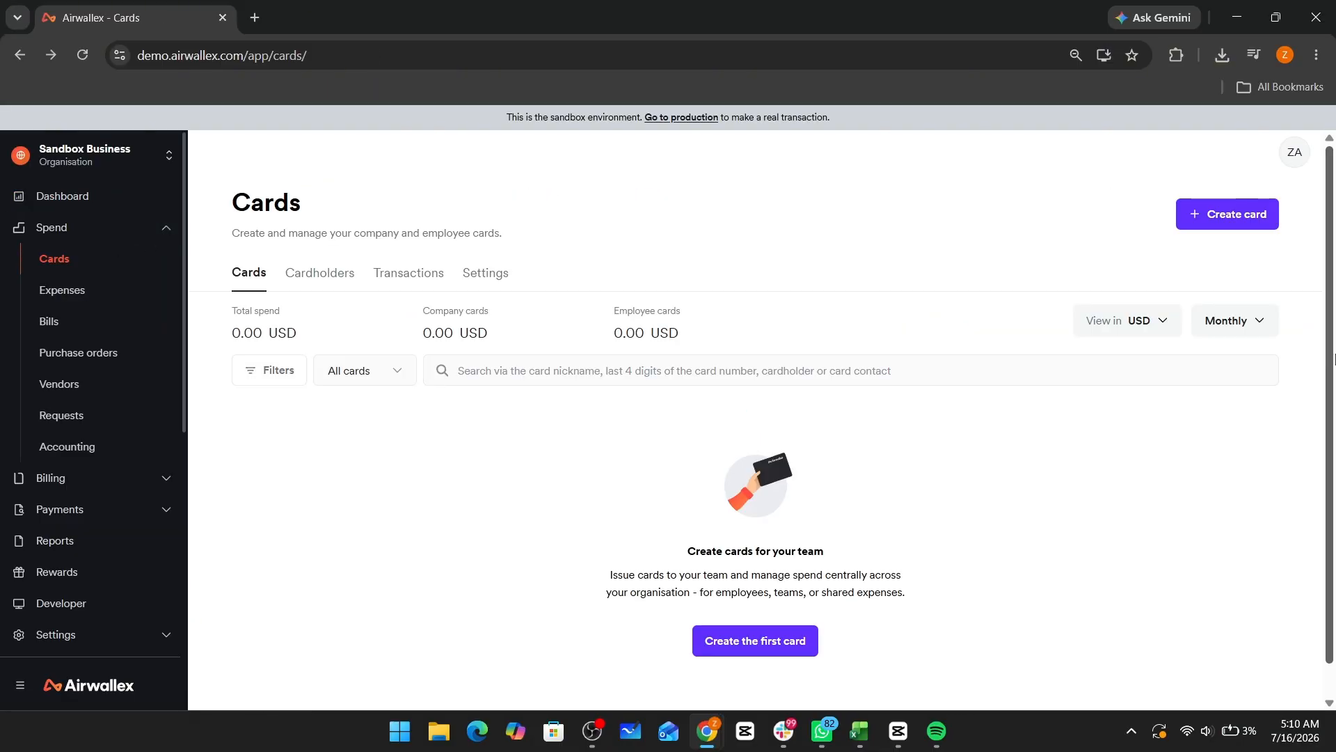
left_click(751, 641)
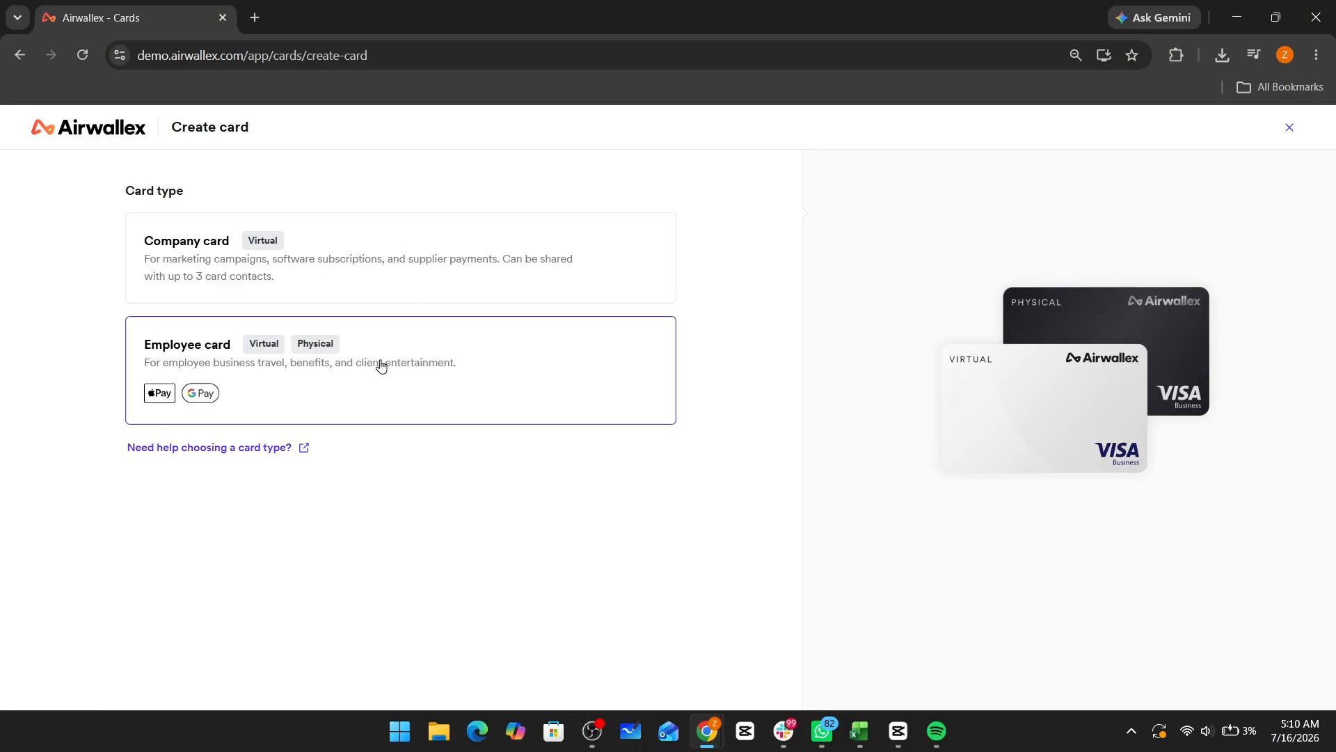
left_click(179, 356)
scroll(243, 340, "down", 1)
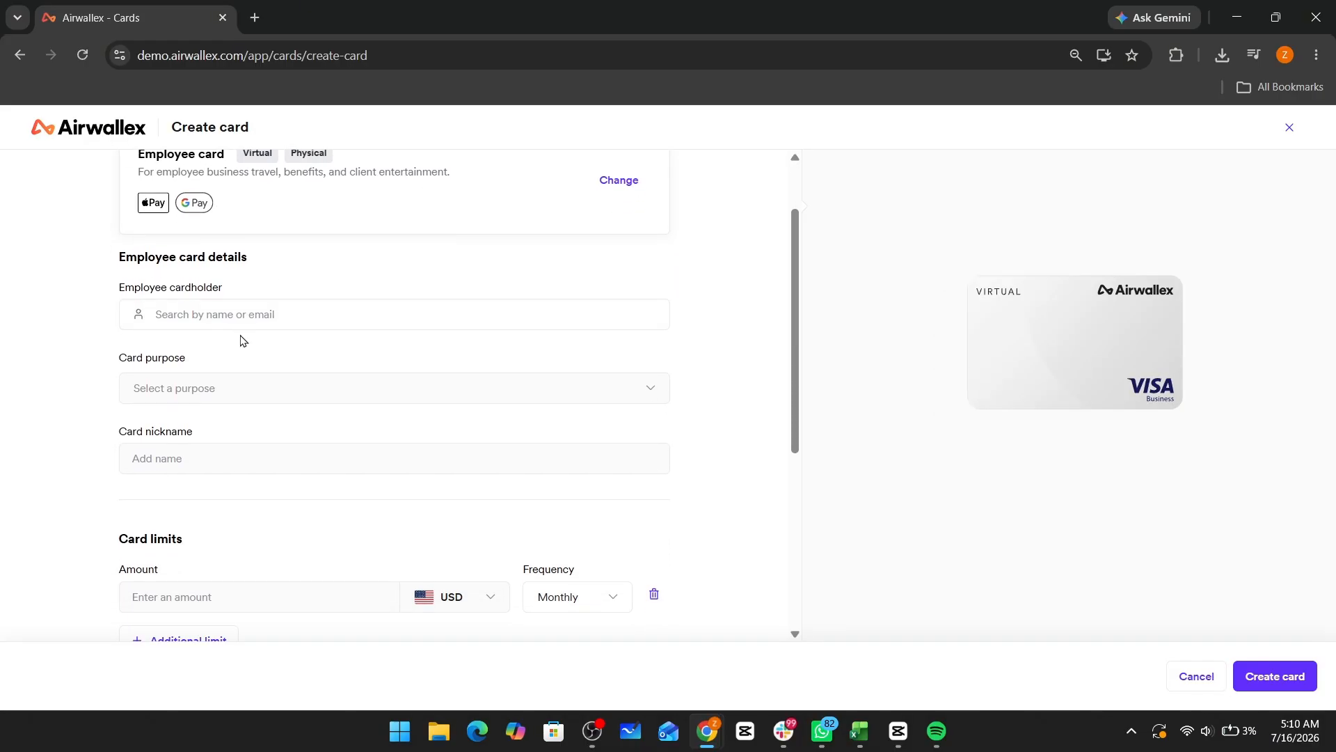
Preview the Physical option in the employee card's selection and switch back to Virtual.
scroll(248, 352, "down", 3)
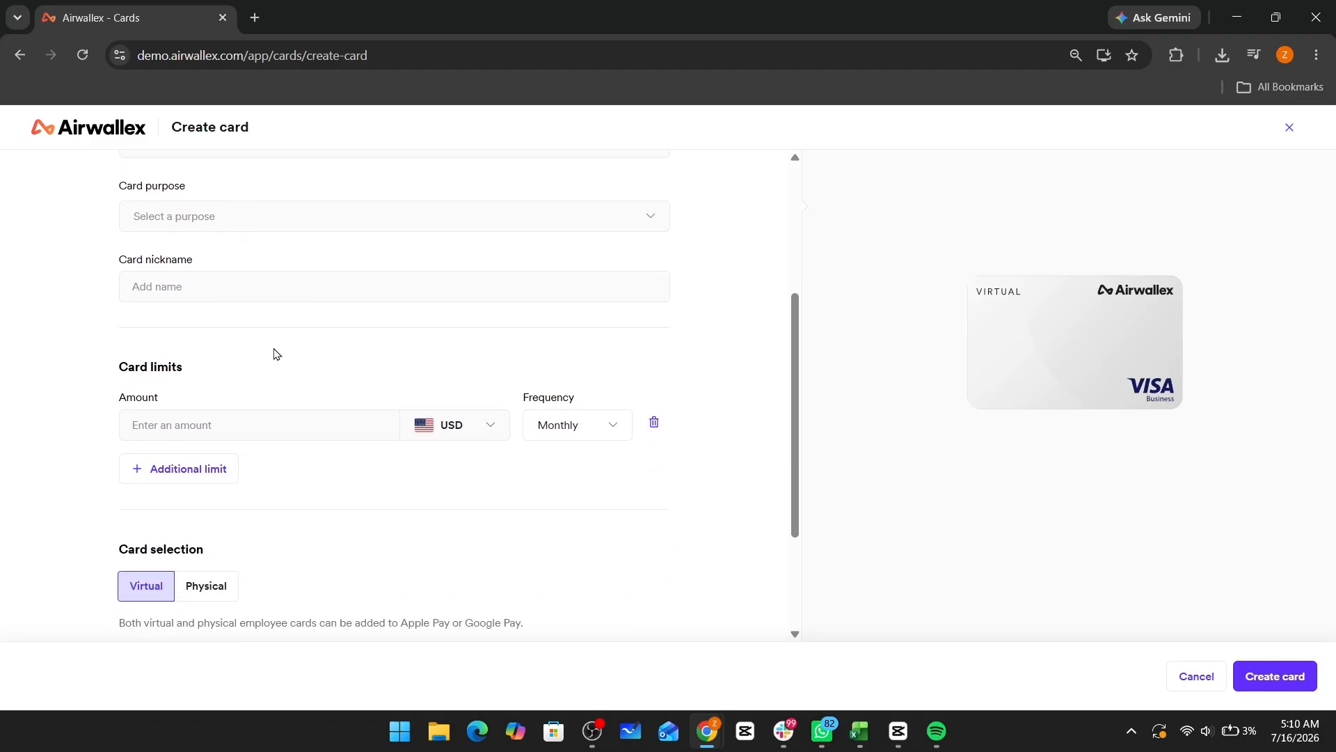
left_click(205, 585)
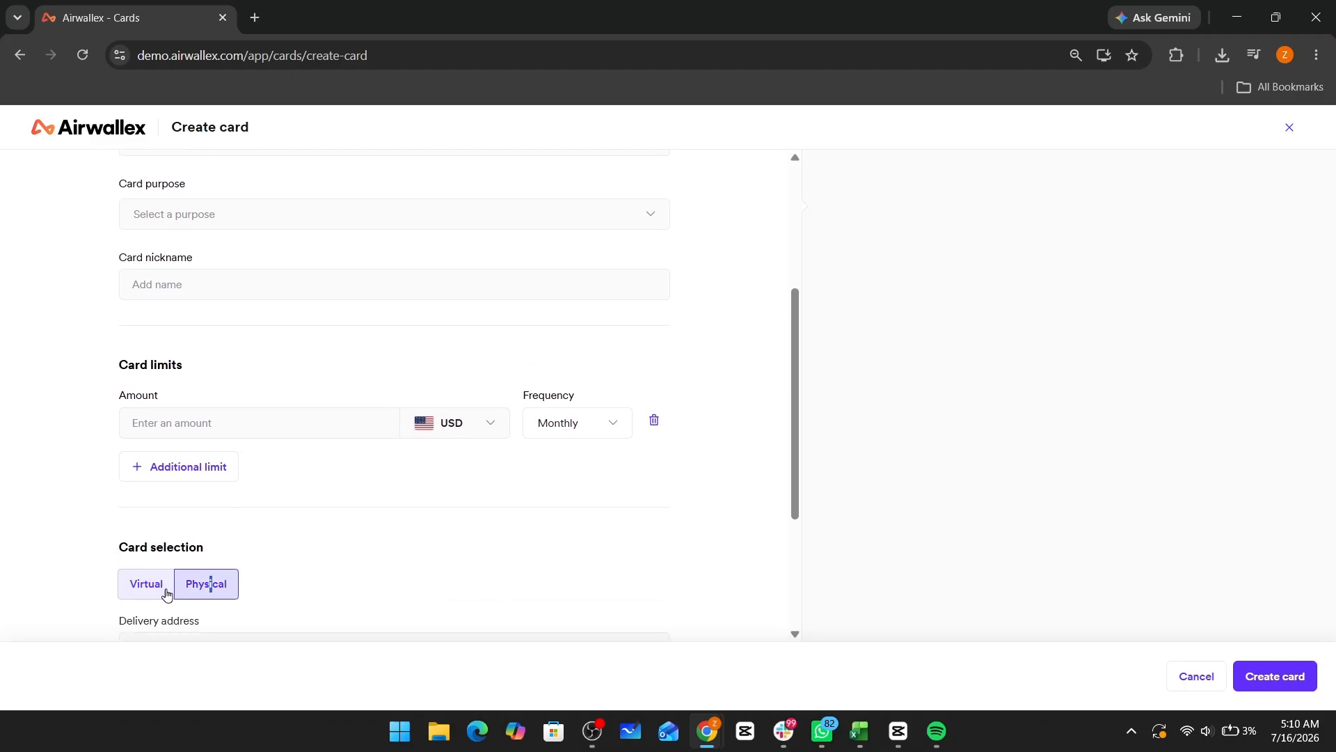
left_click(155, 584)
Set the employee card's purpose to Travel expenses and its nickname to xyz.
scroll(295, 572, "up", 4)
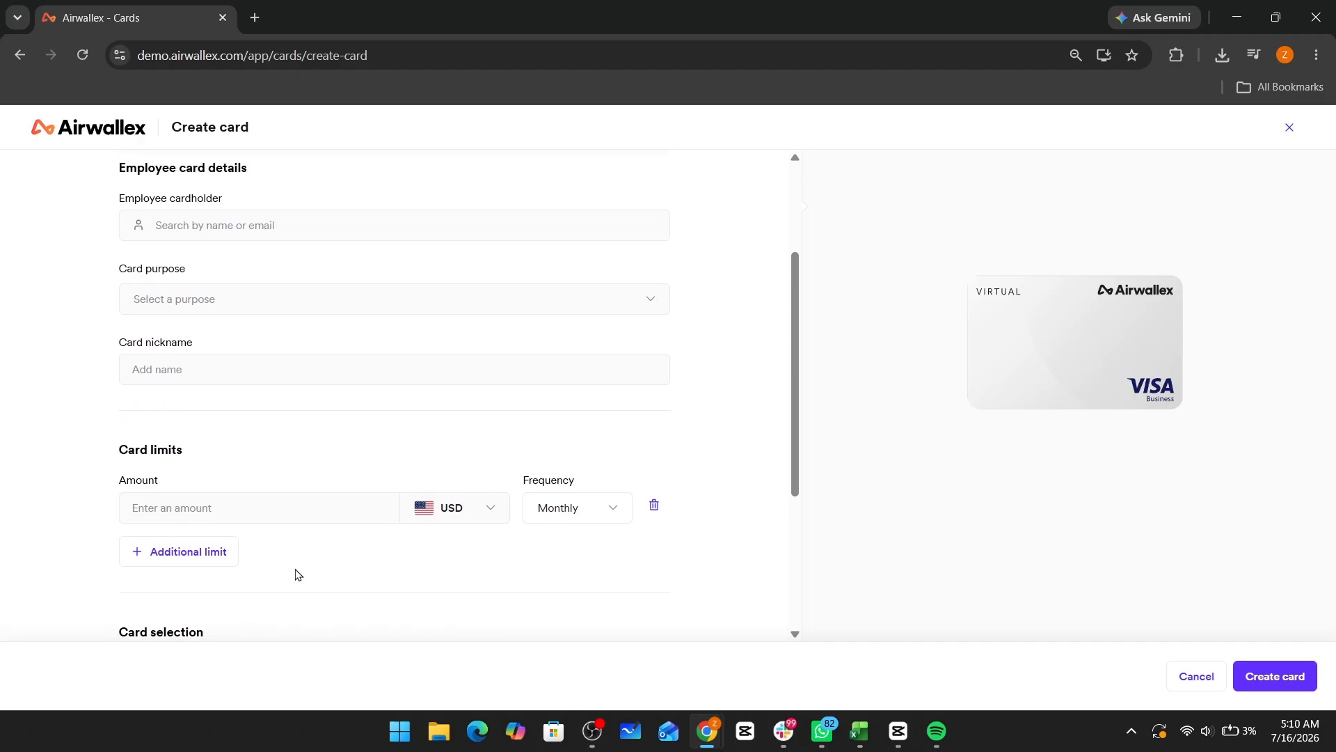
left_click(212, 475)
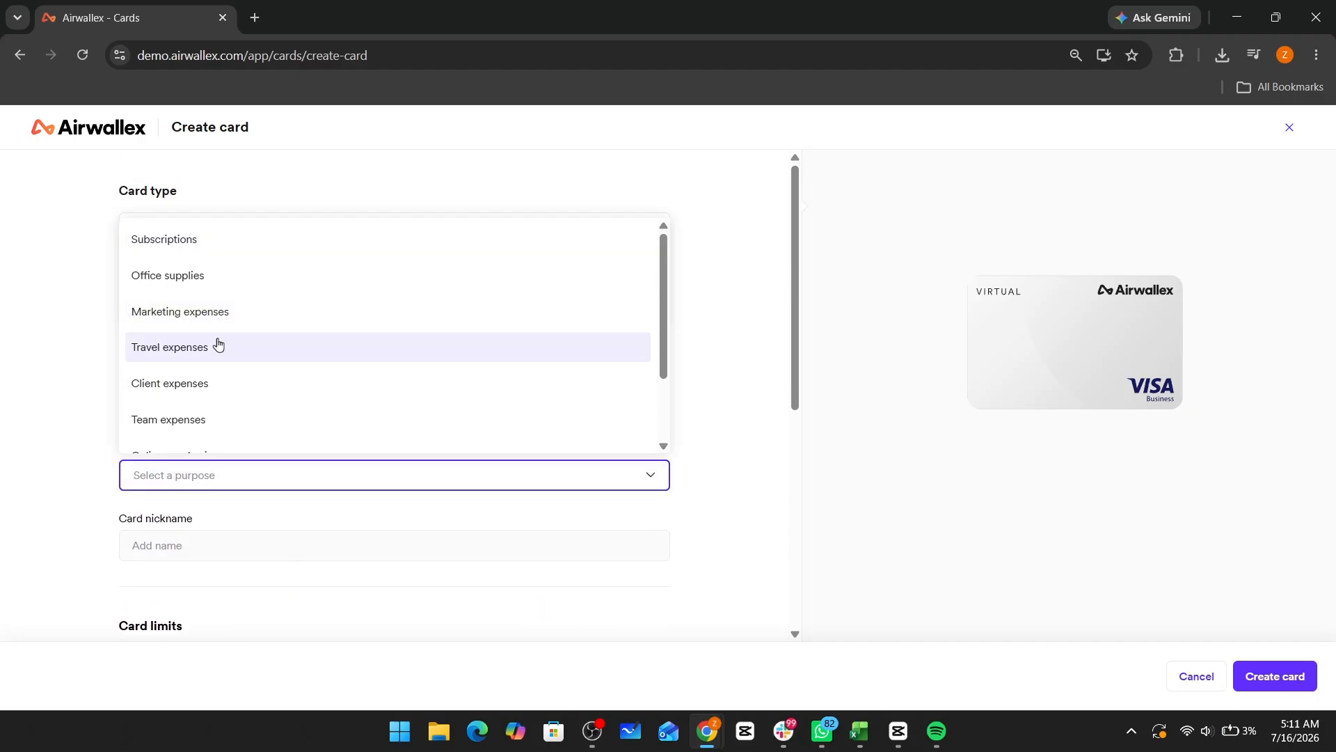
left_click(207, 357)
left_click(215, 548)
type("xyz")
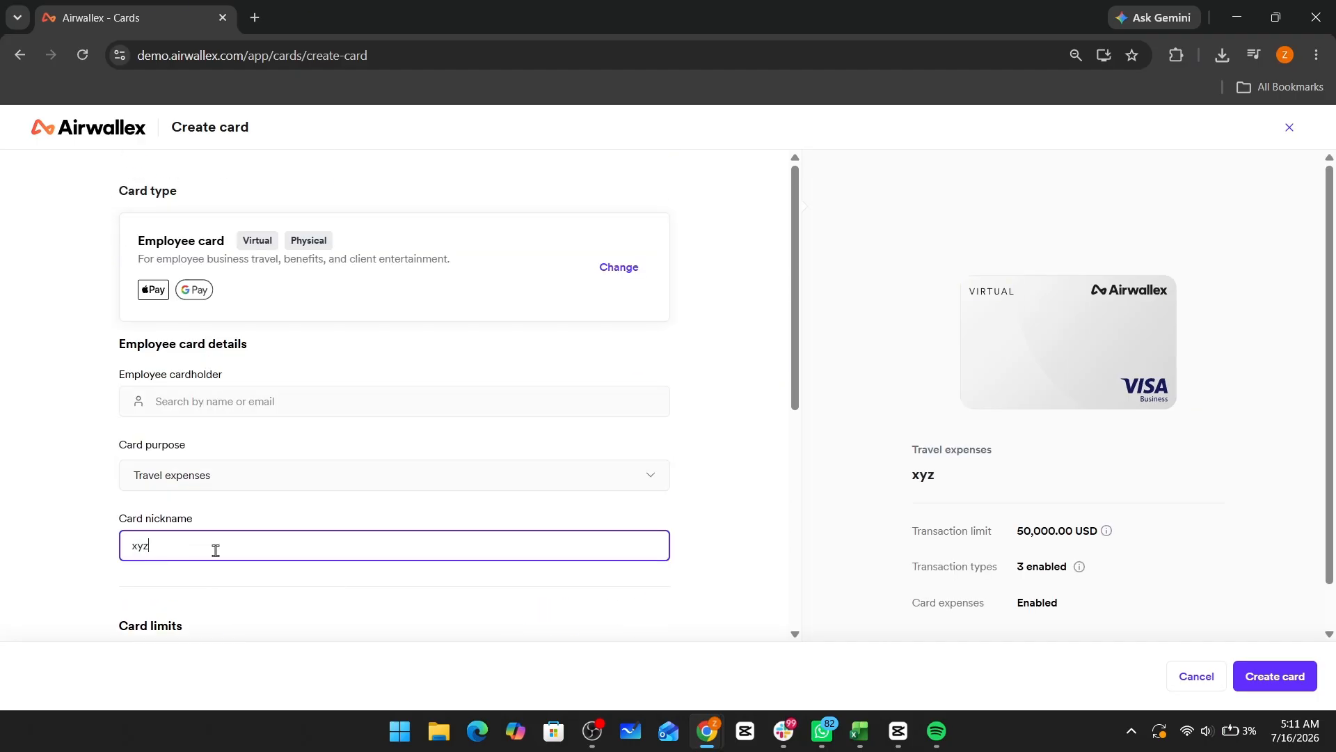
Set the employee card's limit to 2,000 USD with a Daily frequency.
scroll(216, 550, "down", 5)
left_click(293, 346)
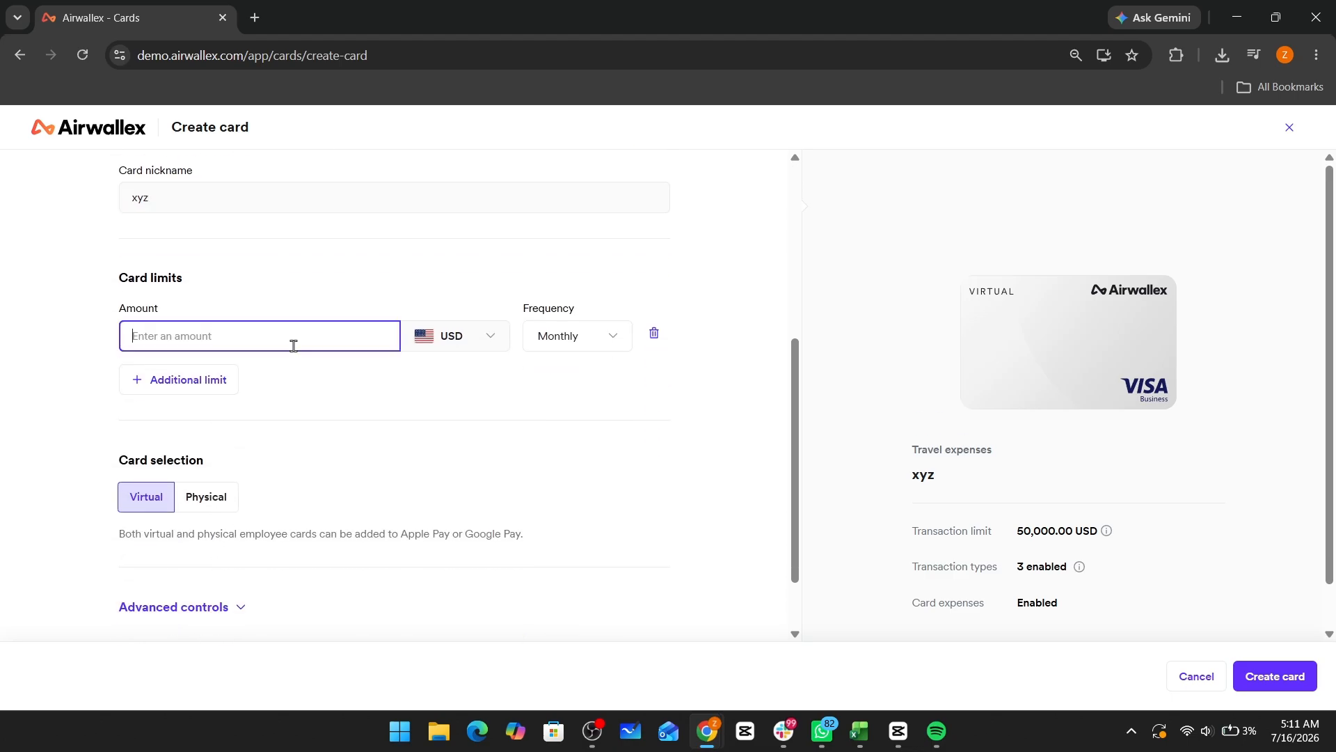
type("2000")
left_click(568, 349)
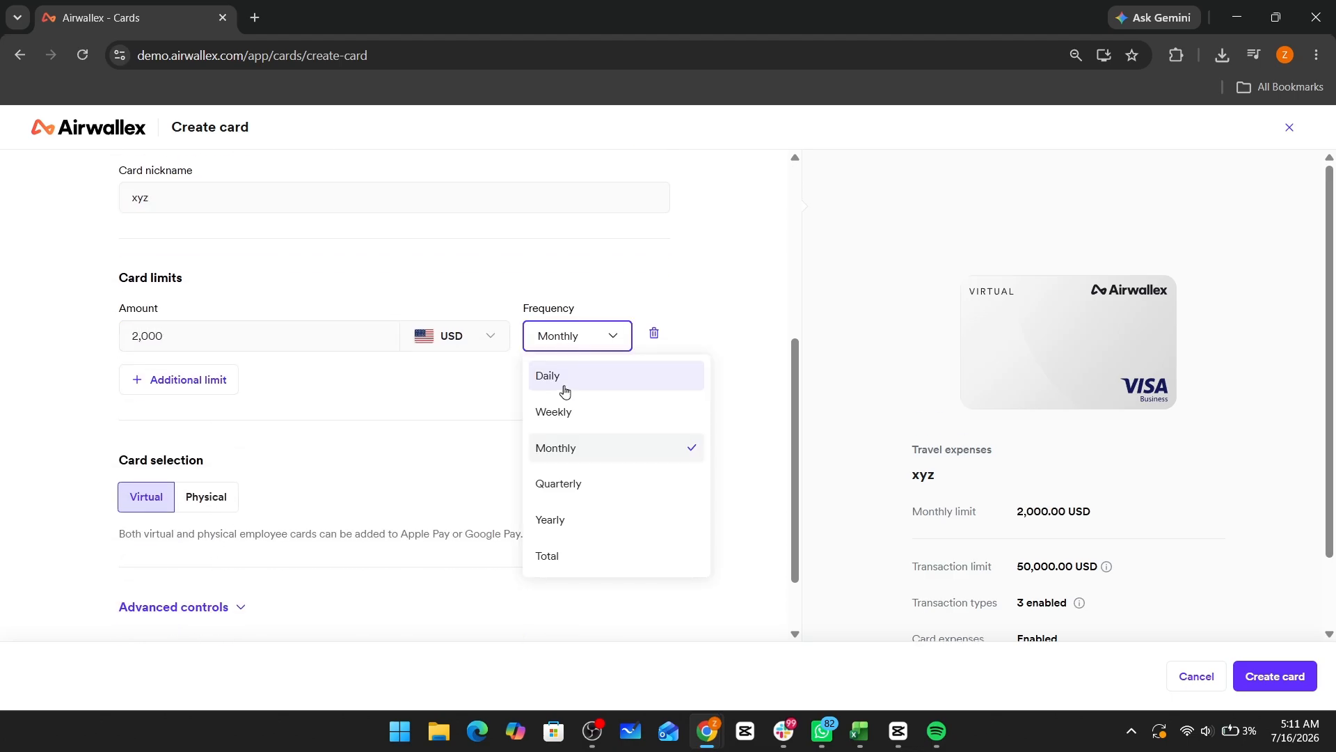
left_click(561, 388)
Add a second card limit of 10,000 USD with a Monthly frequency.
left_click(181, 379)
left_click(254, 397)
type("10,000")
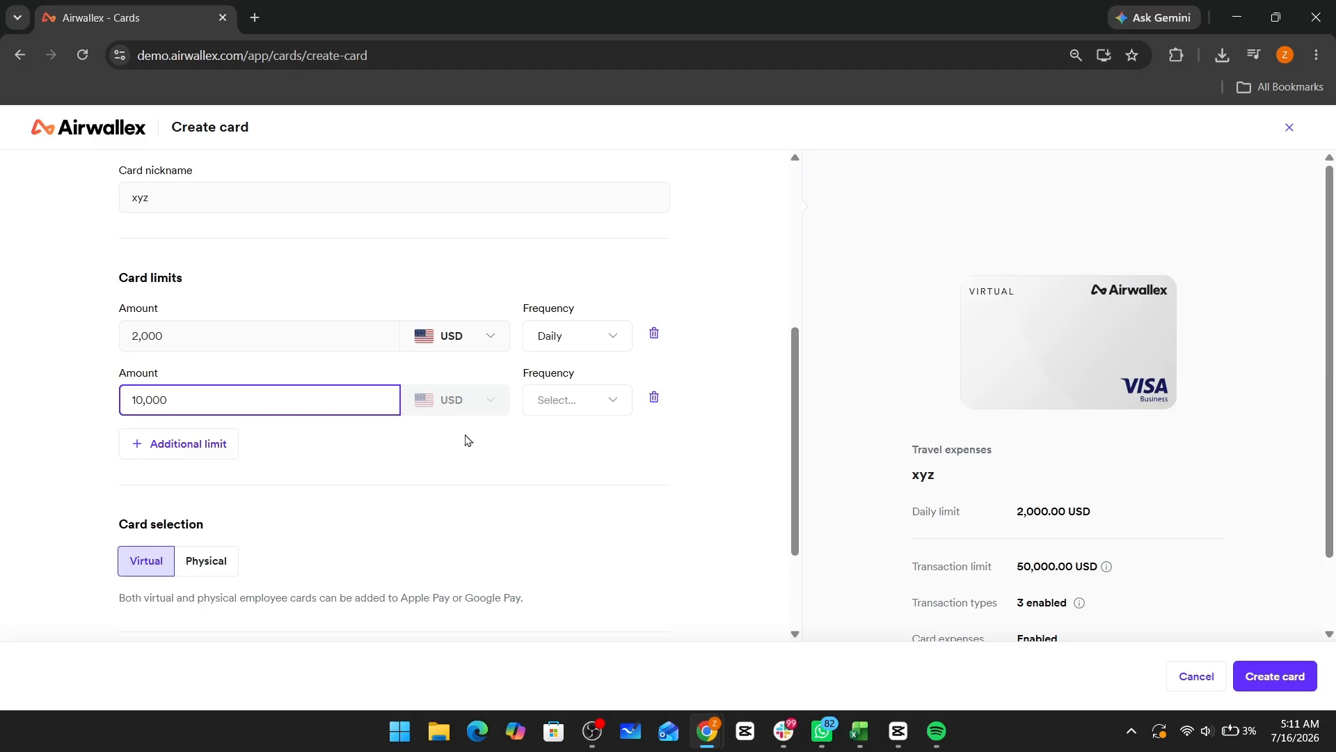
left_click(587, 402)
left_click(572, 517)
Preview the Physical card's delivery address and printed business name settings, and return the card selection to Virtual.
scroll(474, 487, "down", 2)
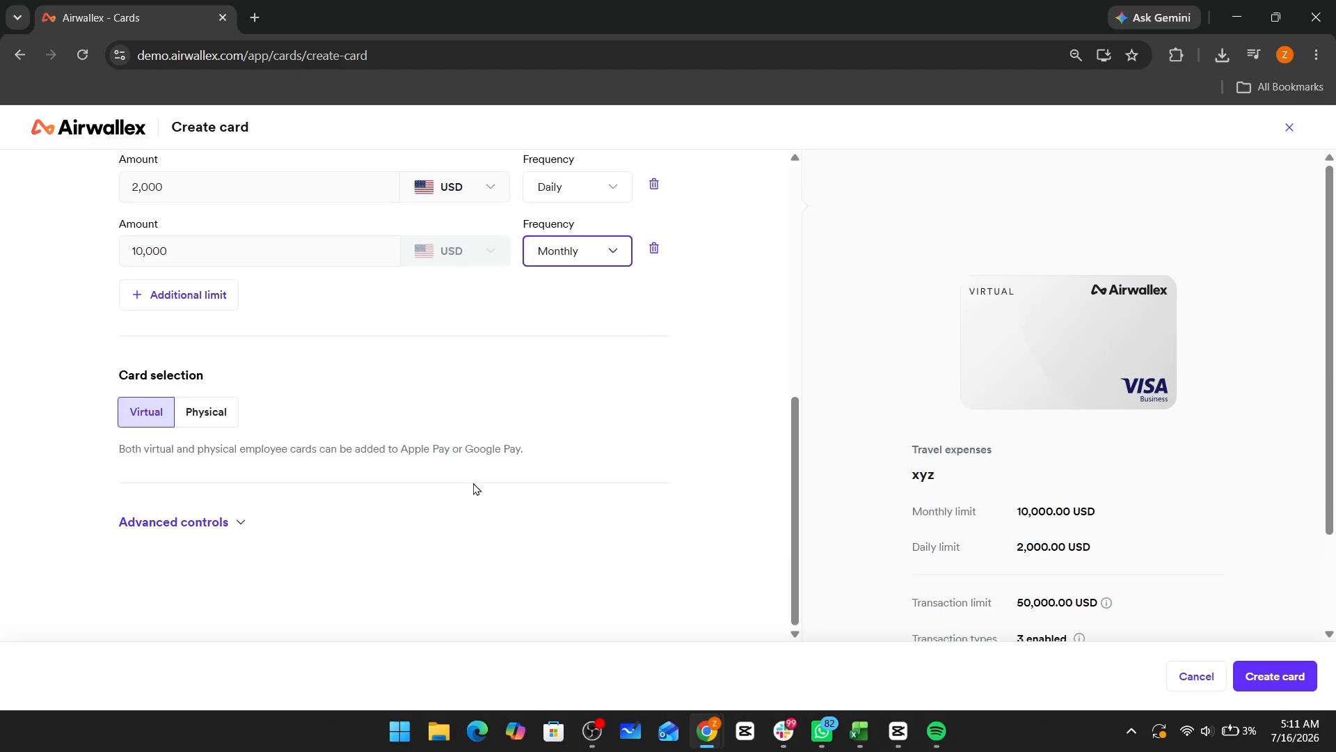
left_click(222, 417)
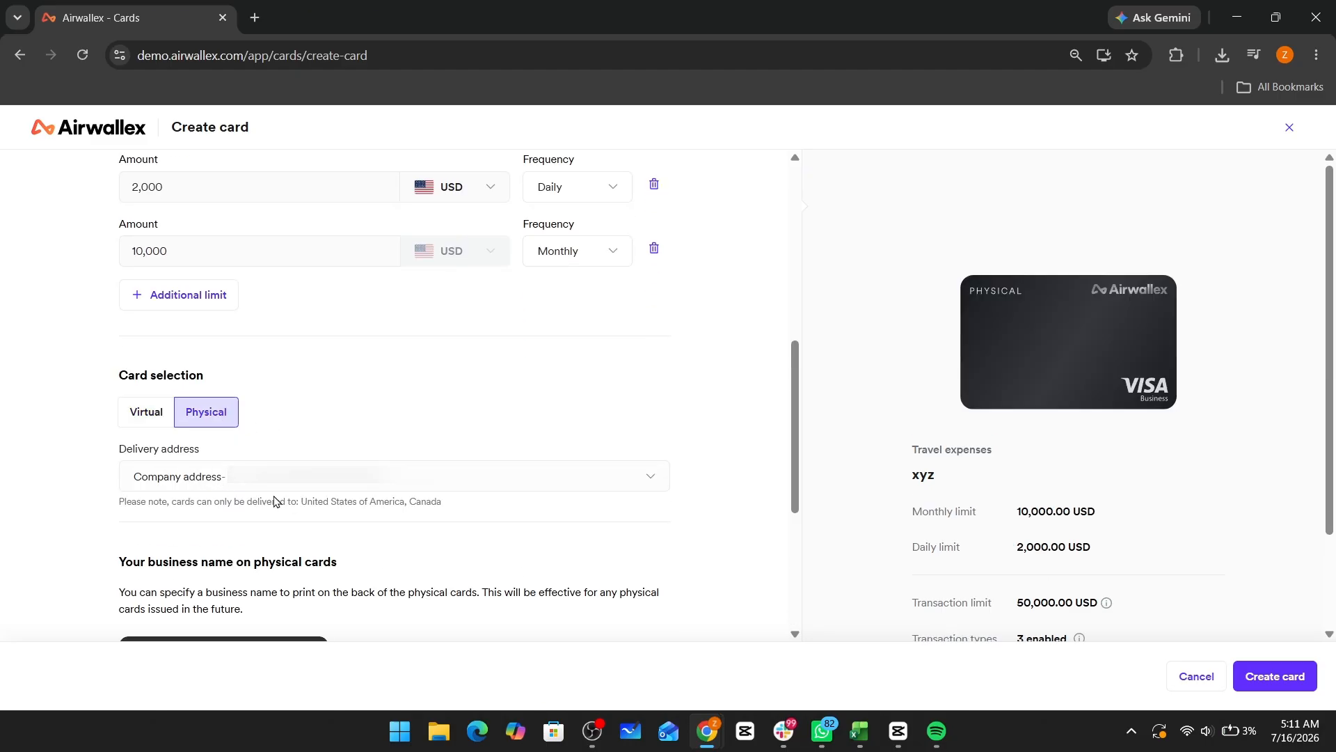
scroll(272, 491, "down", 1)
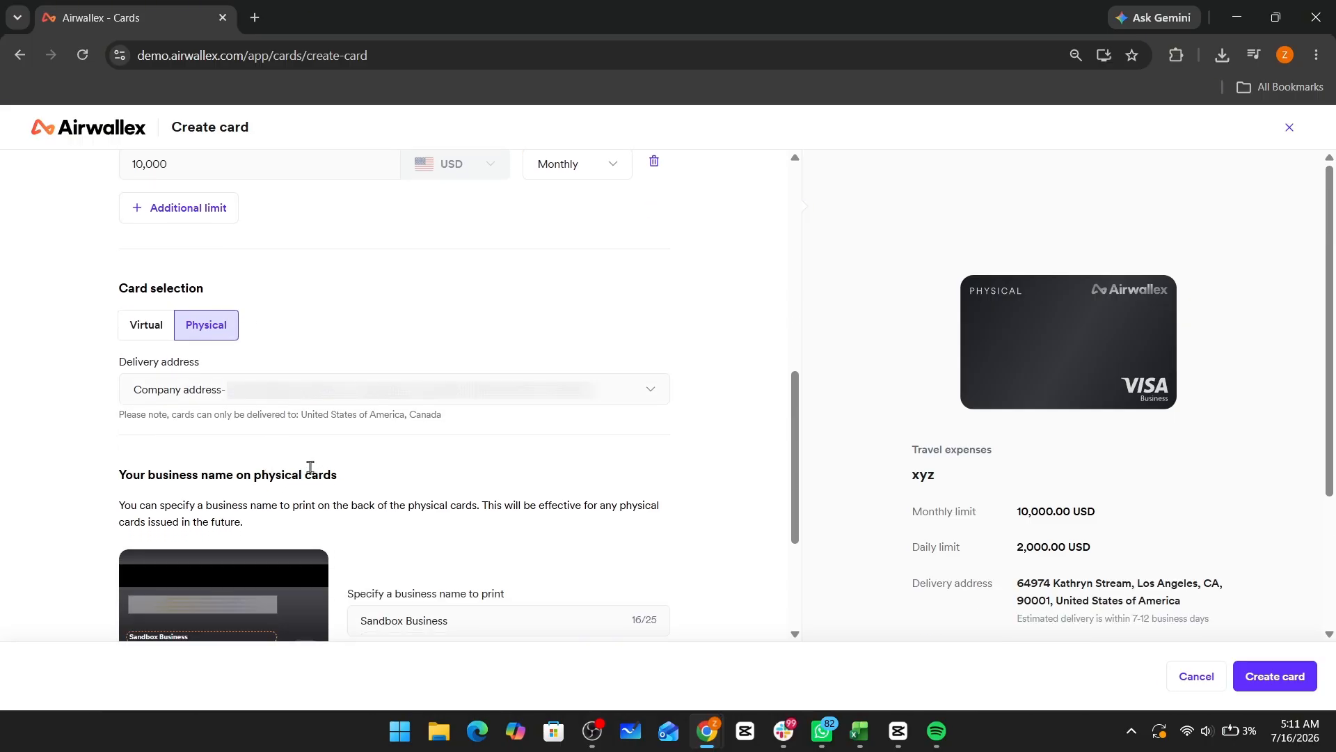
left_click(151, 325)
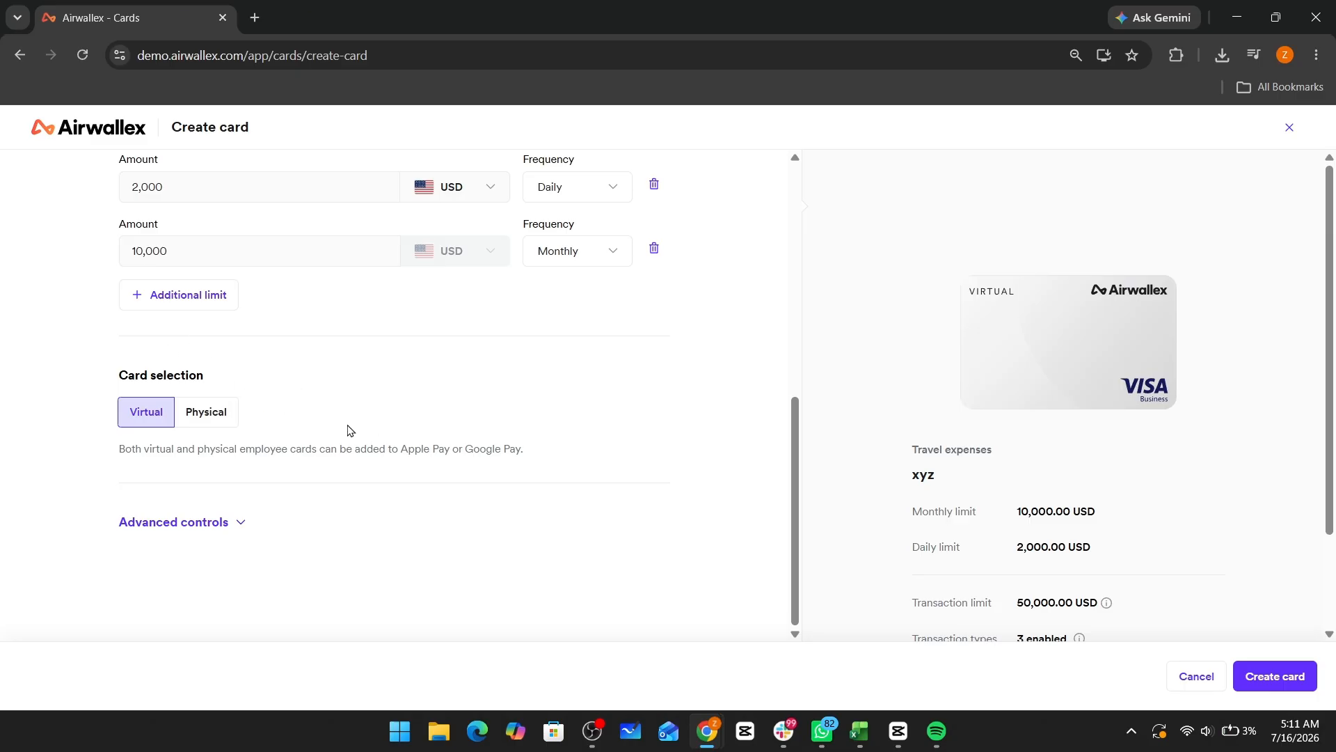
Review the employee card's details and summary, create the card and dismiss the creation notice.
scroll(505, 445, "up", 5)
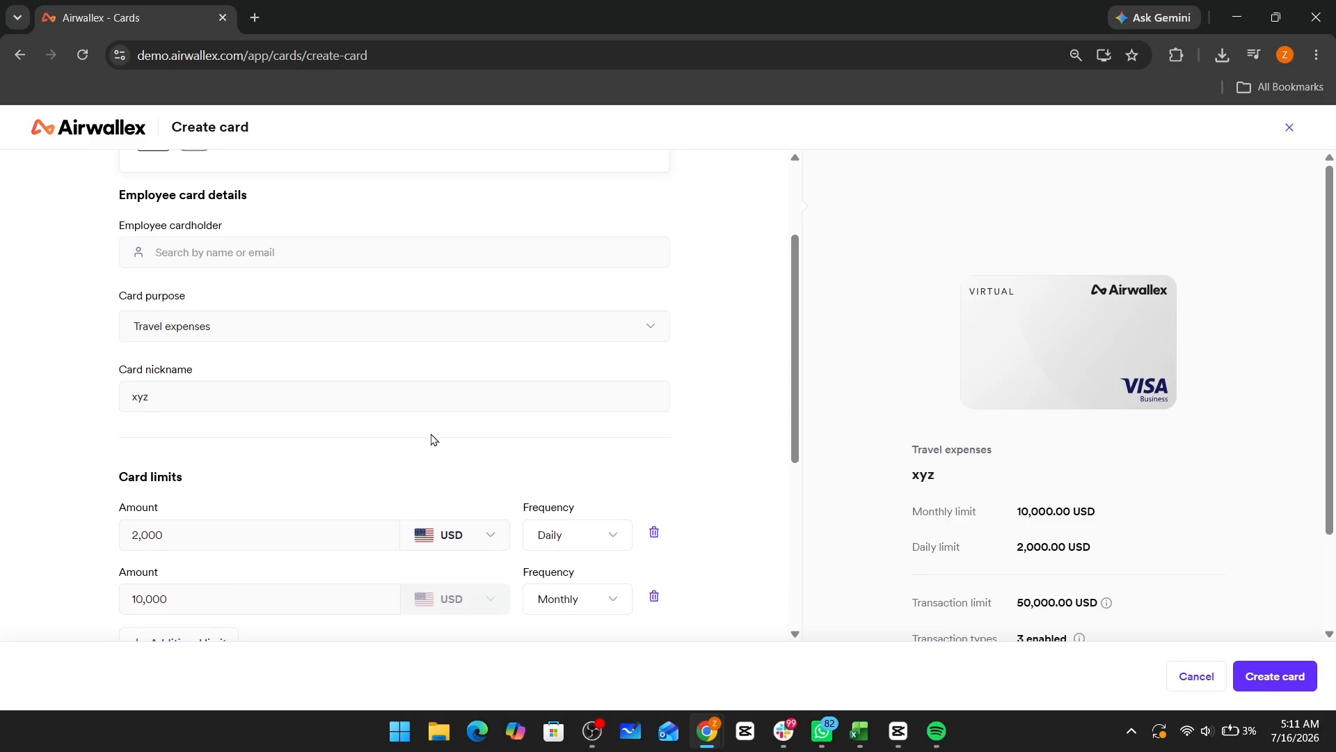
scroll(281, 378, "up", 1)
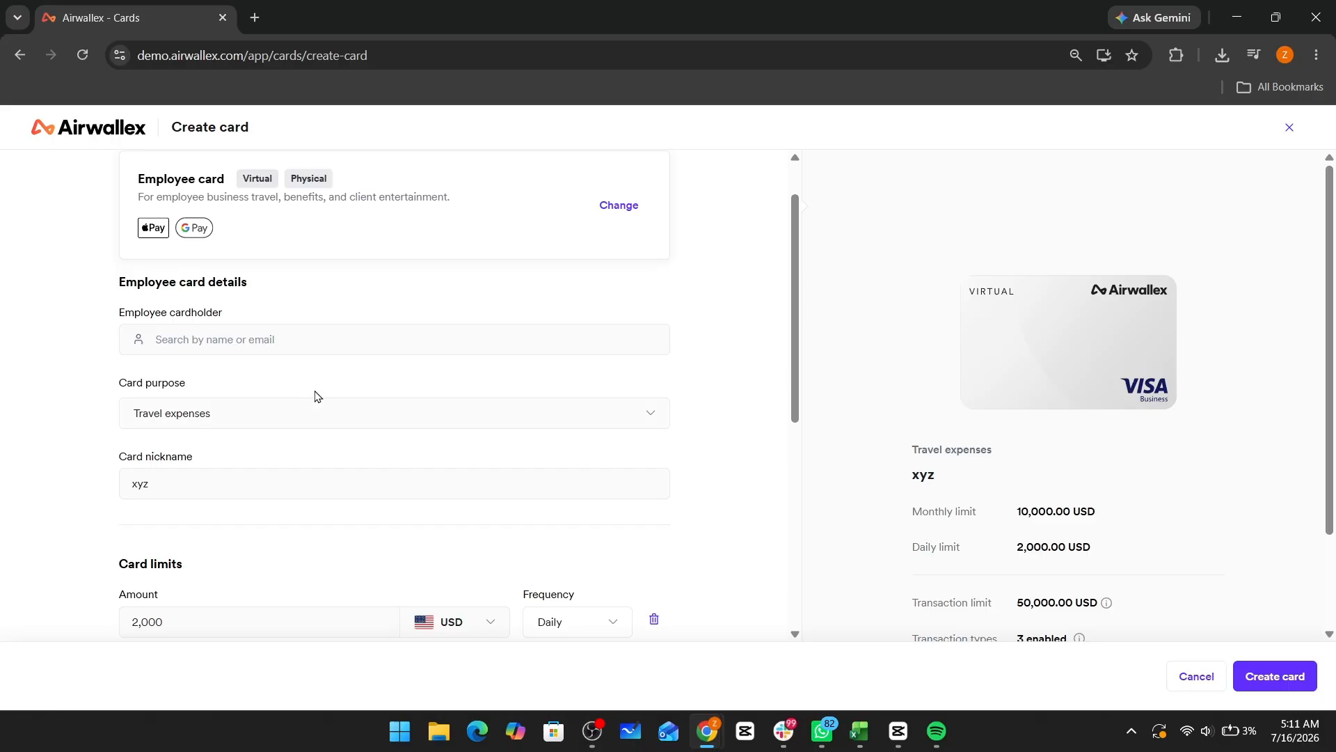
scroll(317, 397, "down", 2)
scroll(1093, 475, "down", 2)
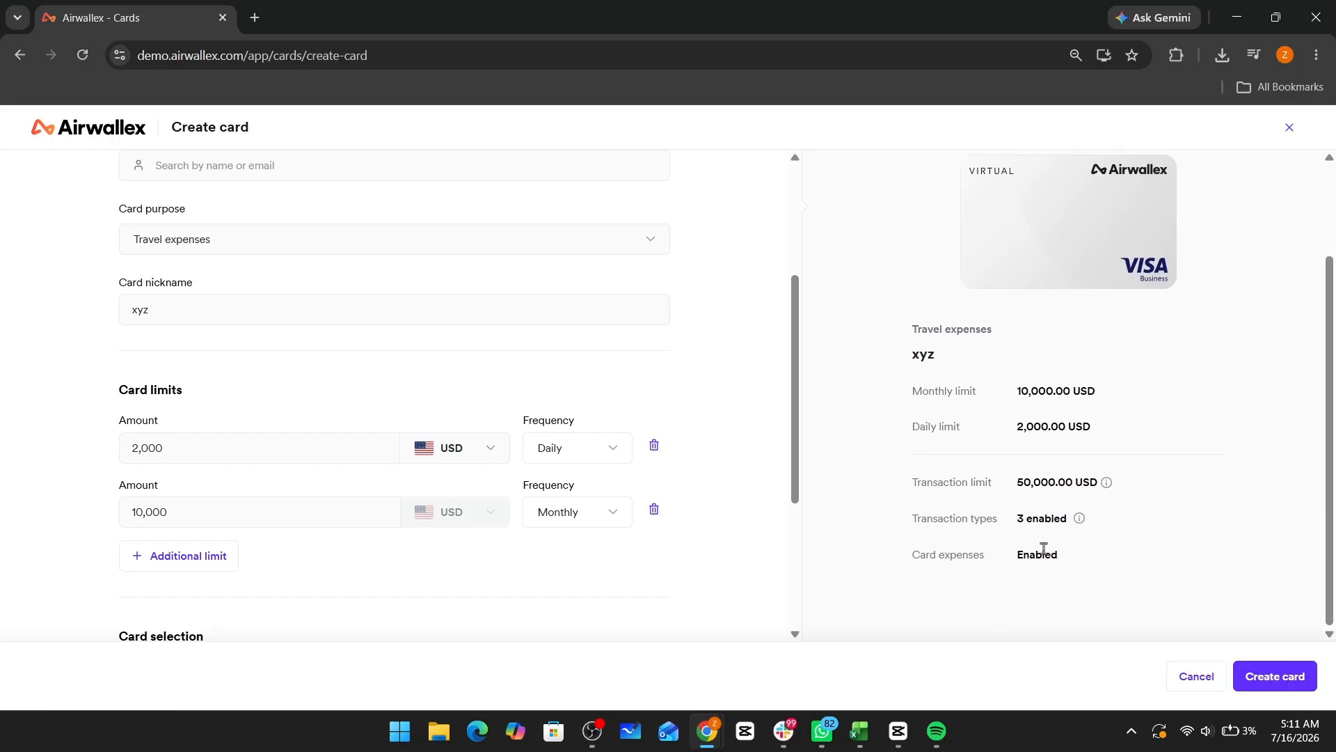
scroll(647, 475, "down", 3)
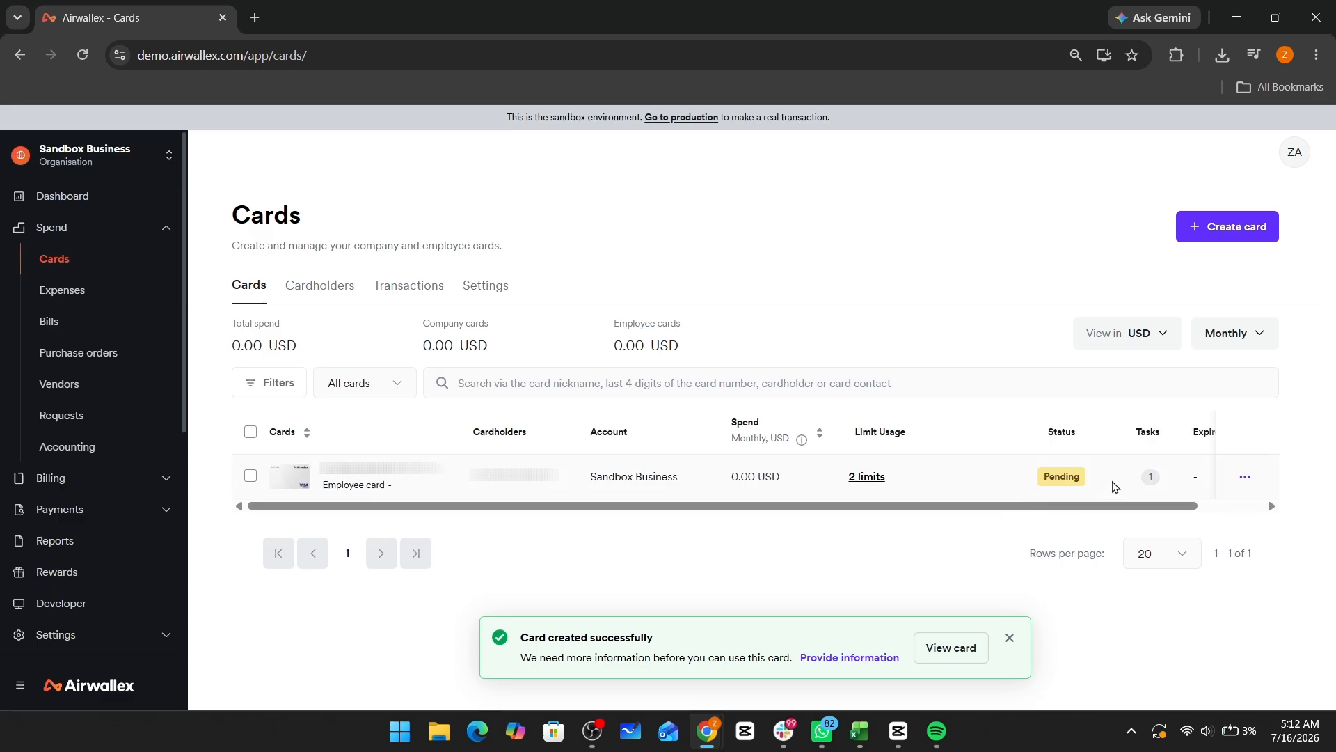
scroll(960, 657, "down", 1)
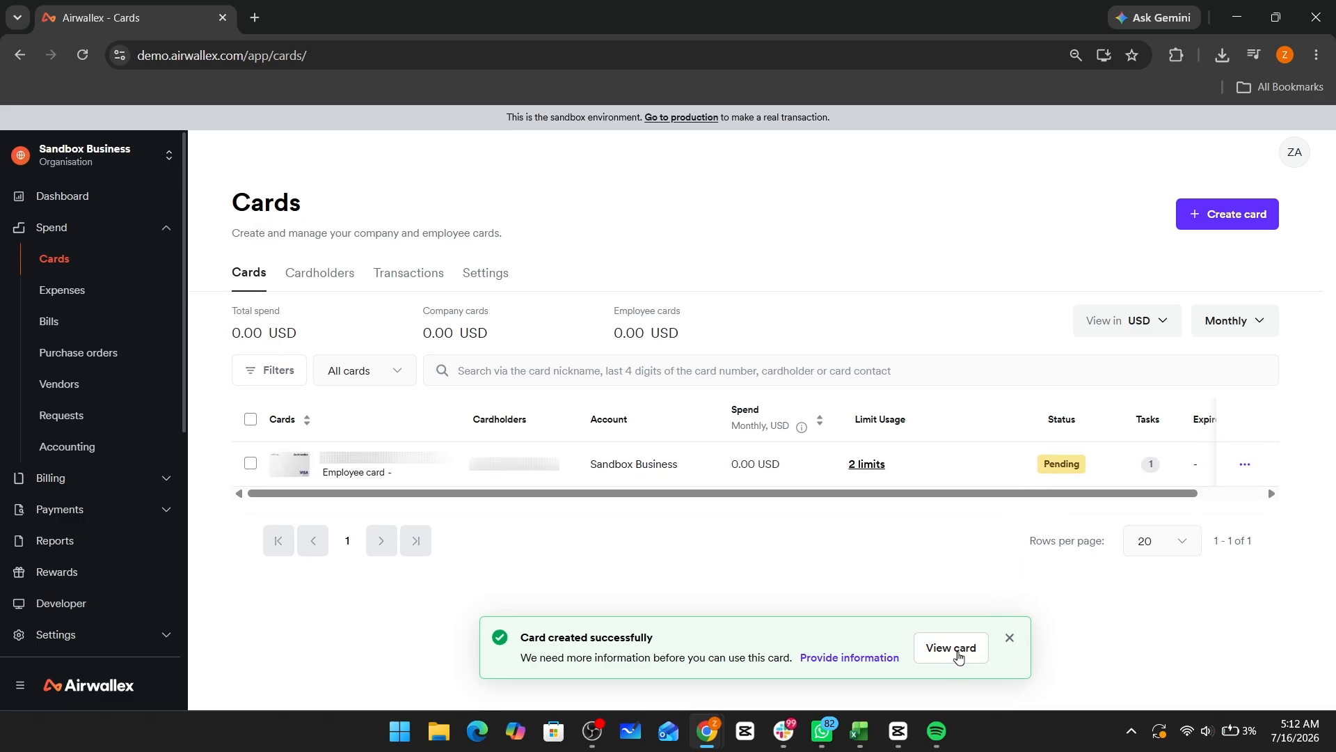
left_click(1010, 635)
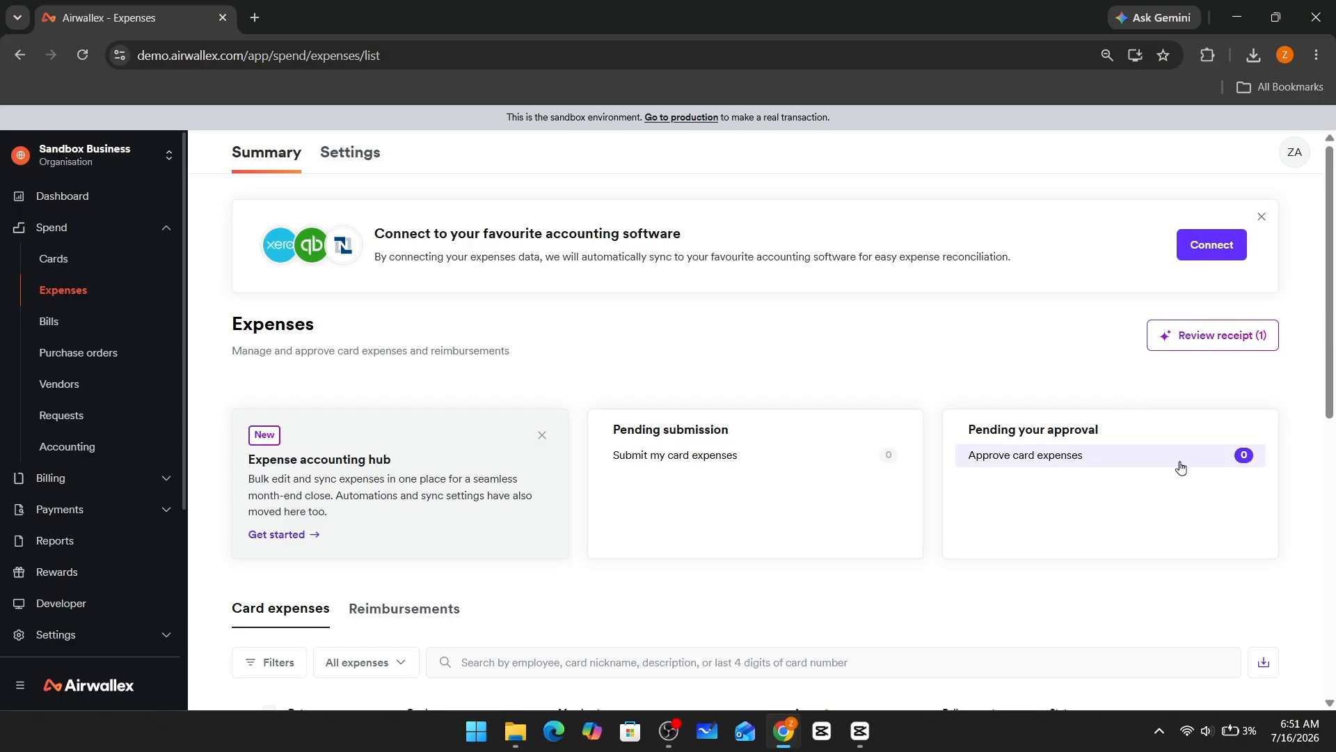
Open the expense receipts awaiting review, inspect the receipt-example-coffee.png receipt and close its details.
left_click(1242, 336)
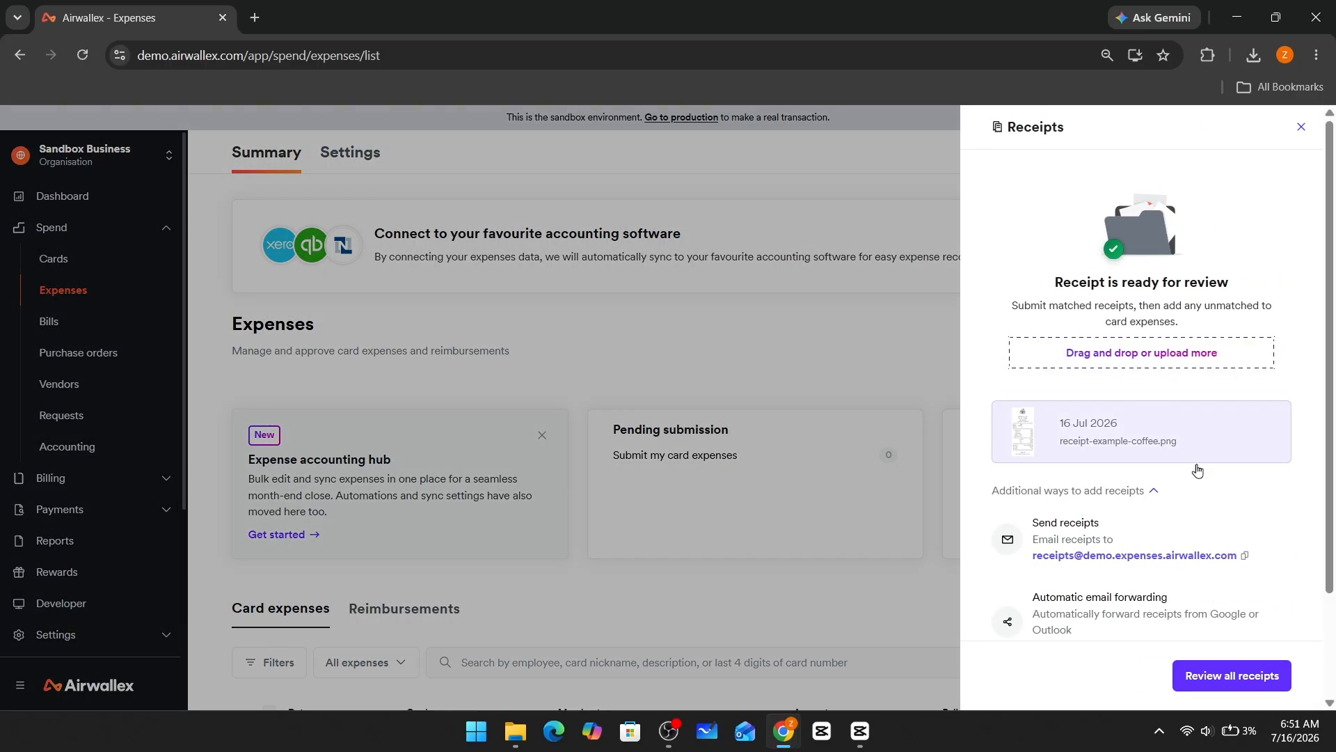
left_click(1215, 446)
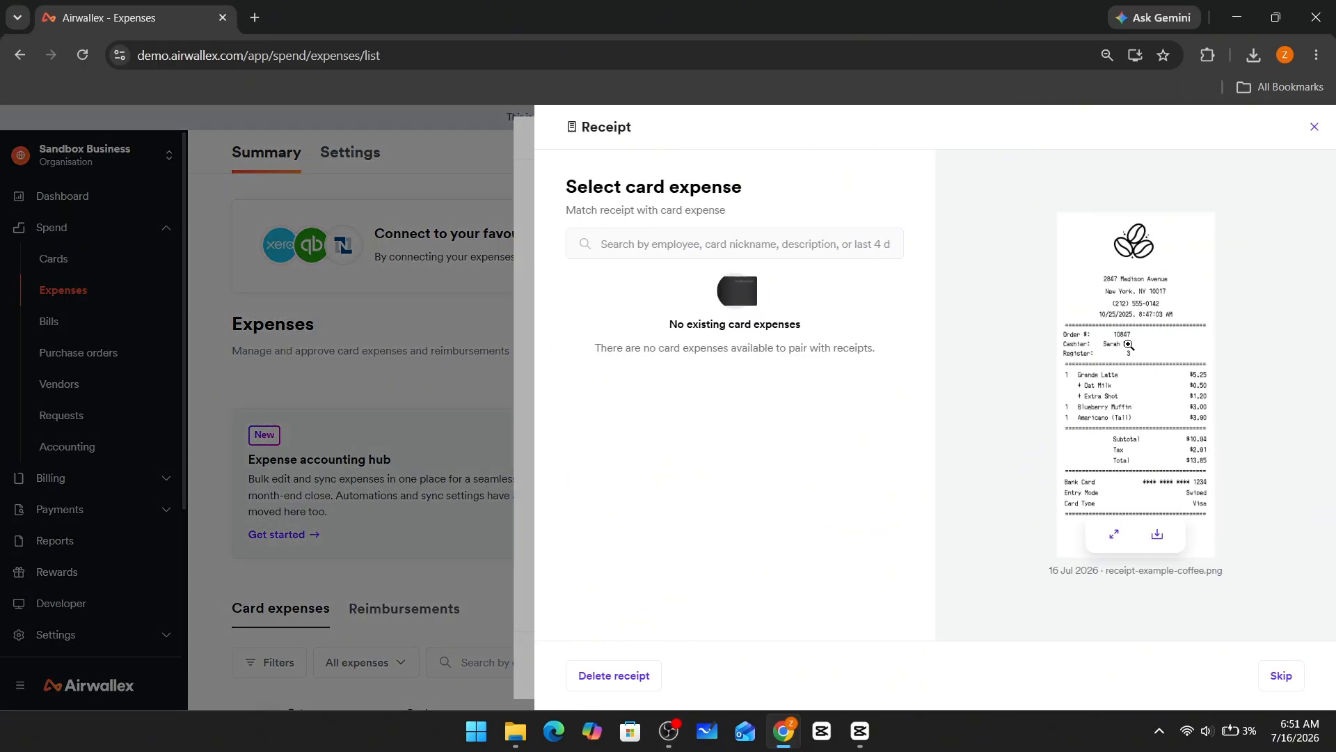
left_click(1314, 126)
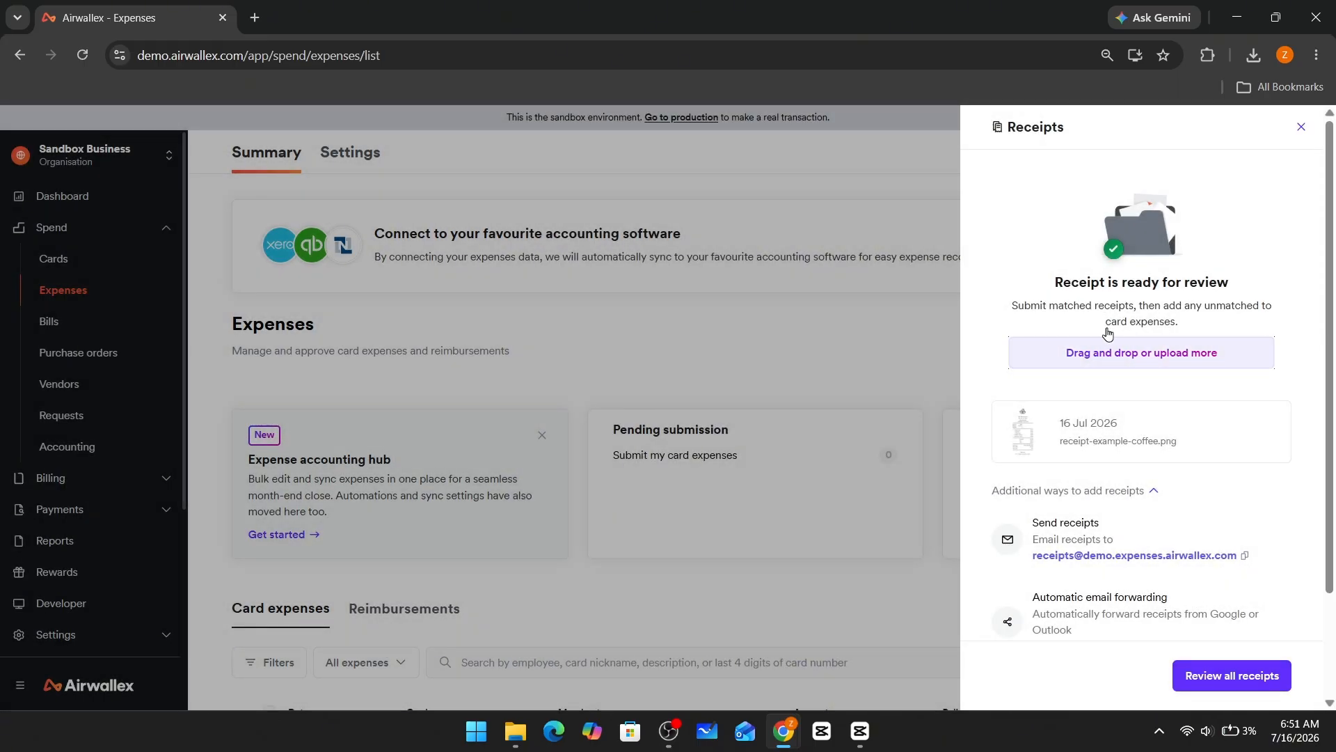
Upload receipt-example-coffee.png from the computer as another expense receipt and check its matching status.
left_click(1114, 350)
scroll(87, 174, "up", 3)
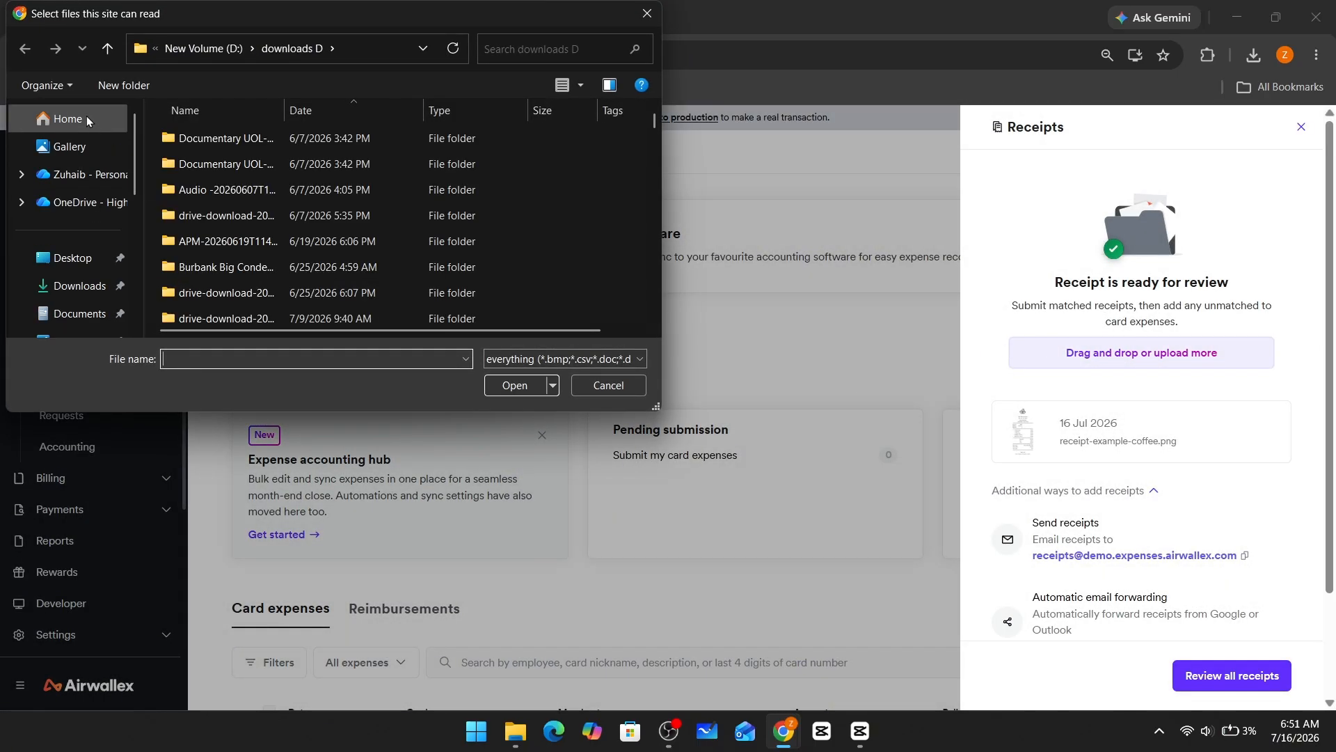
left_click(86, 115)
scroll(270, 260, "down", 2)
scroll(270, 260, "down", 2)
double_click(281, 273)
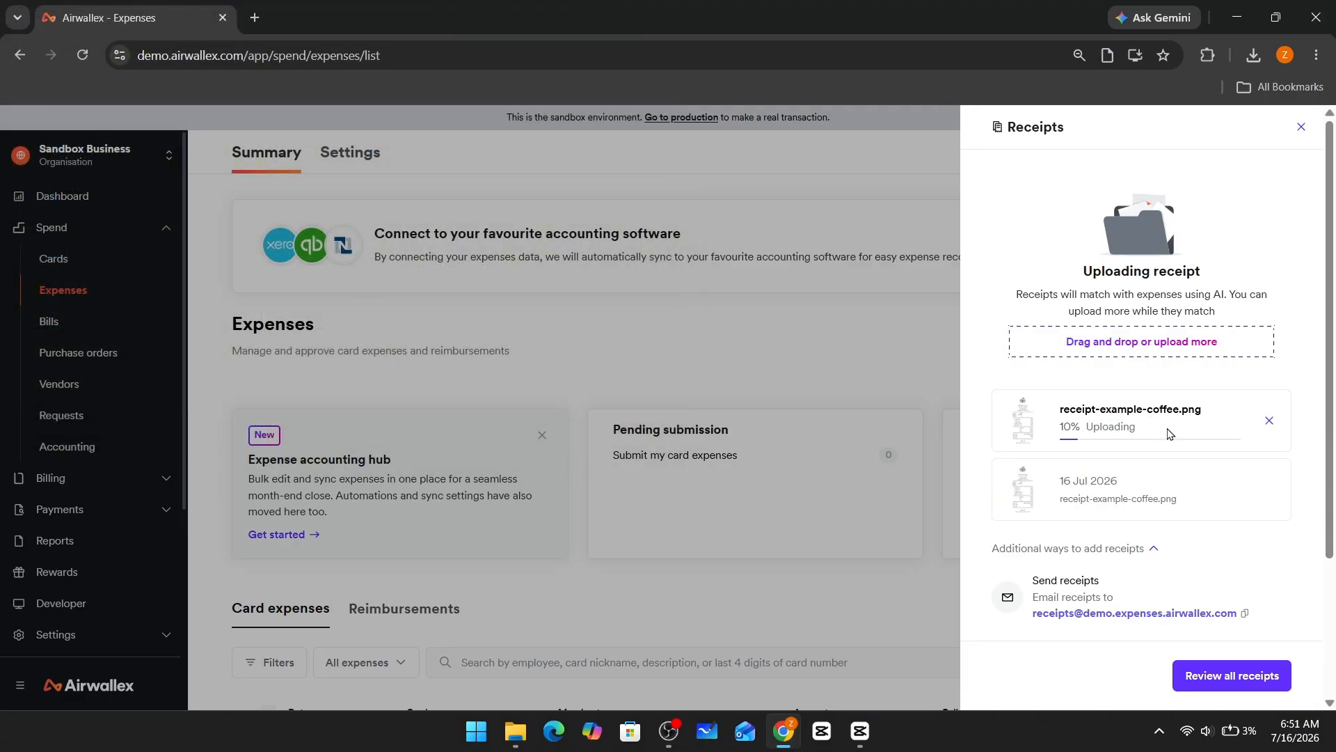
scroll(1194, 466, "up", 3)
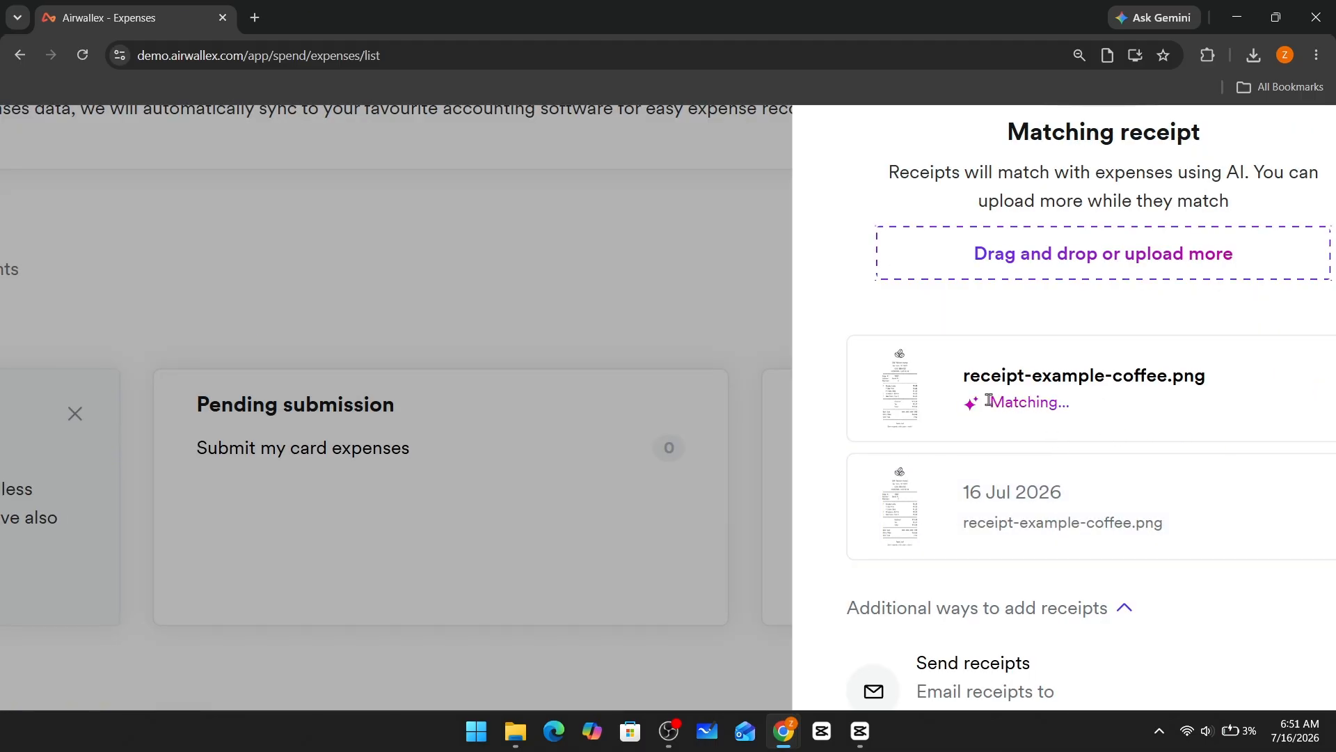
left_click_drag(986, 406, 1071, 407)
left_click(1092, 411)
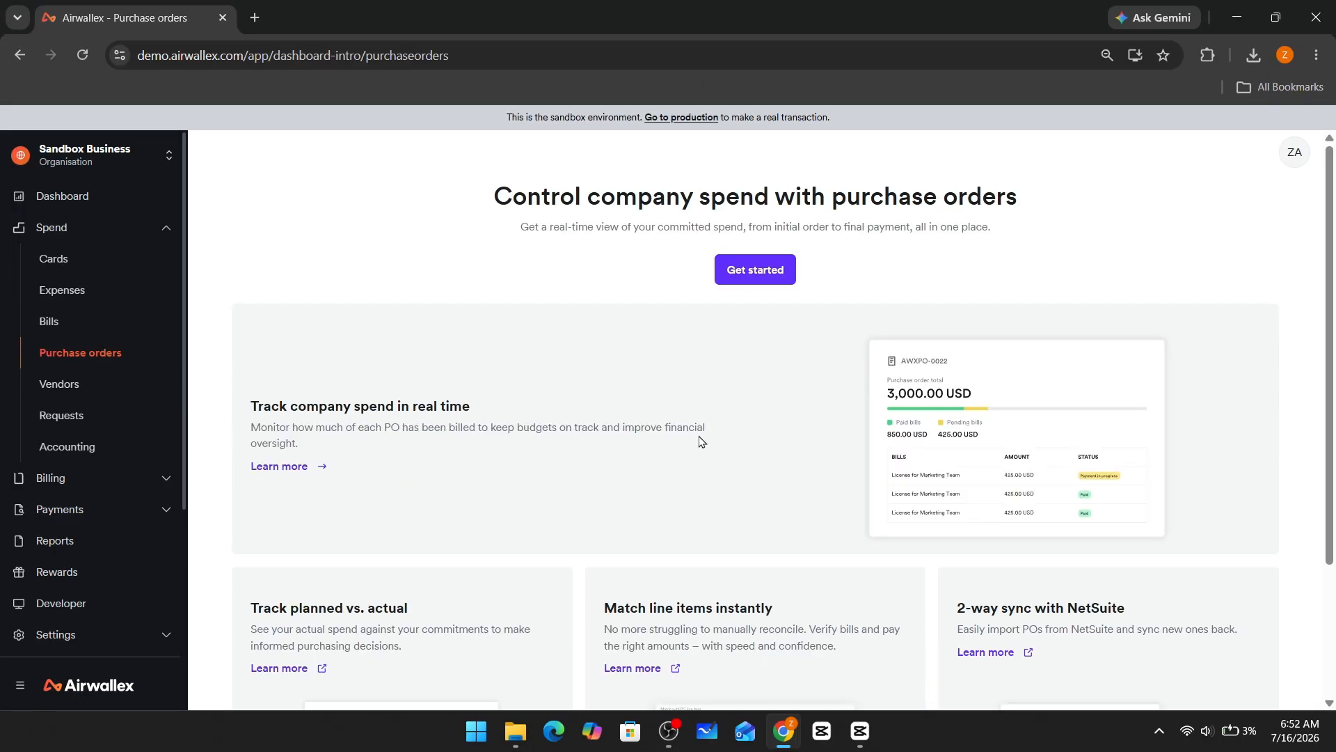
Examine the Purchase orders introduction page, including spend tracking, line item matching and NetSuite sync.
scroll(687, 468, "down", 1)
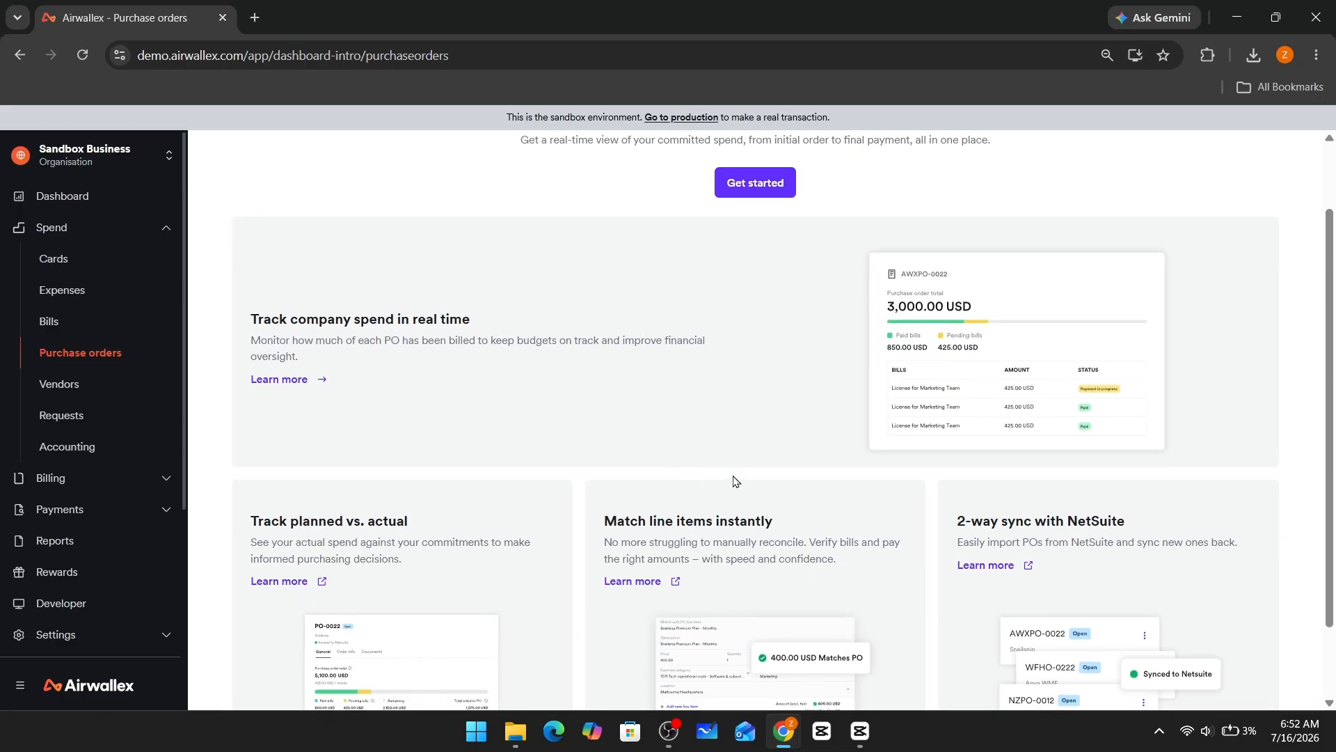
scroll(735, 481, "down", 1)
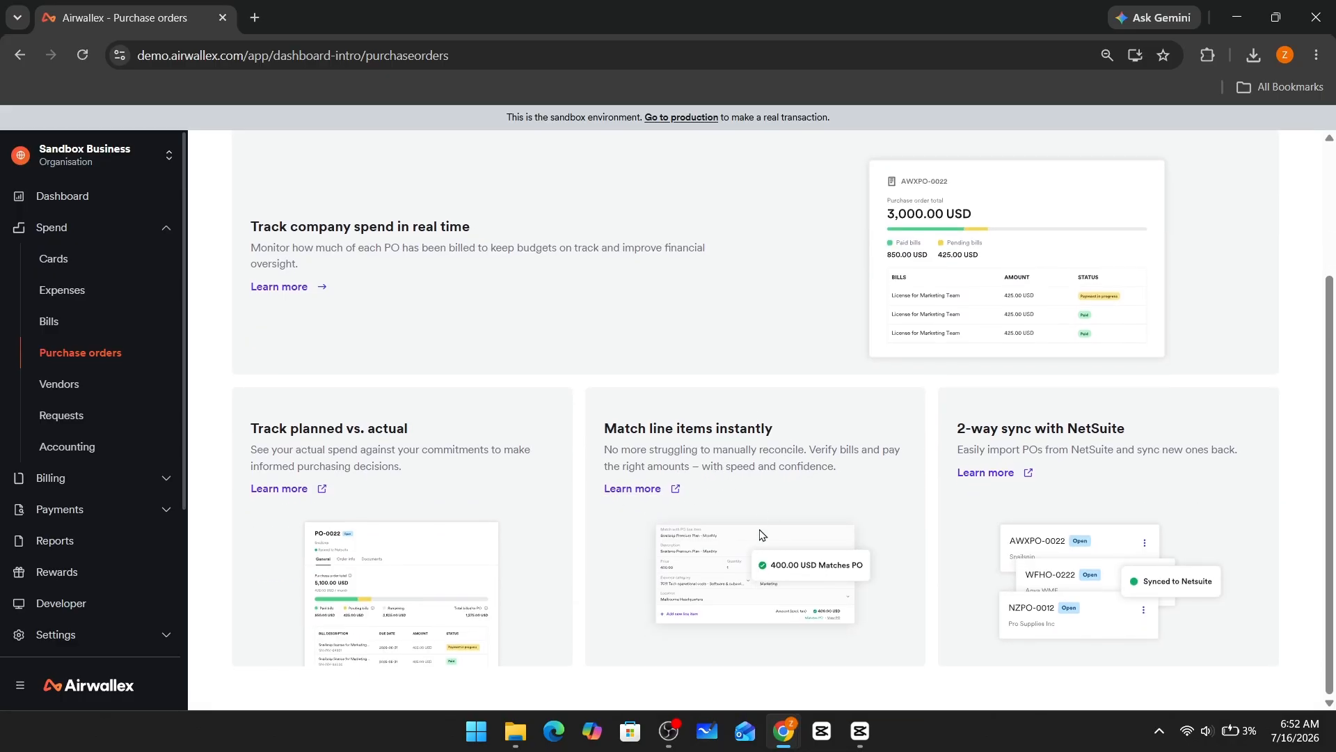
scroll(1183, 529, "up", 1)
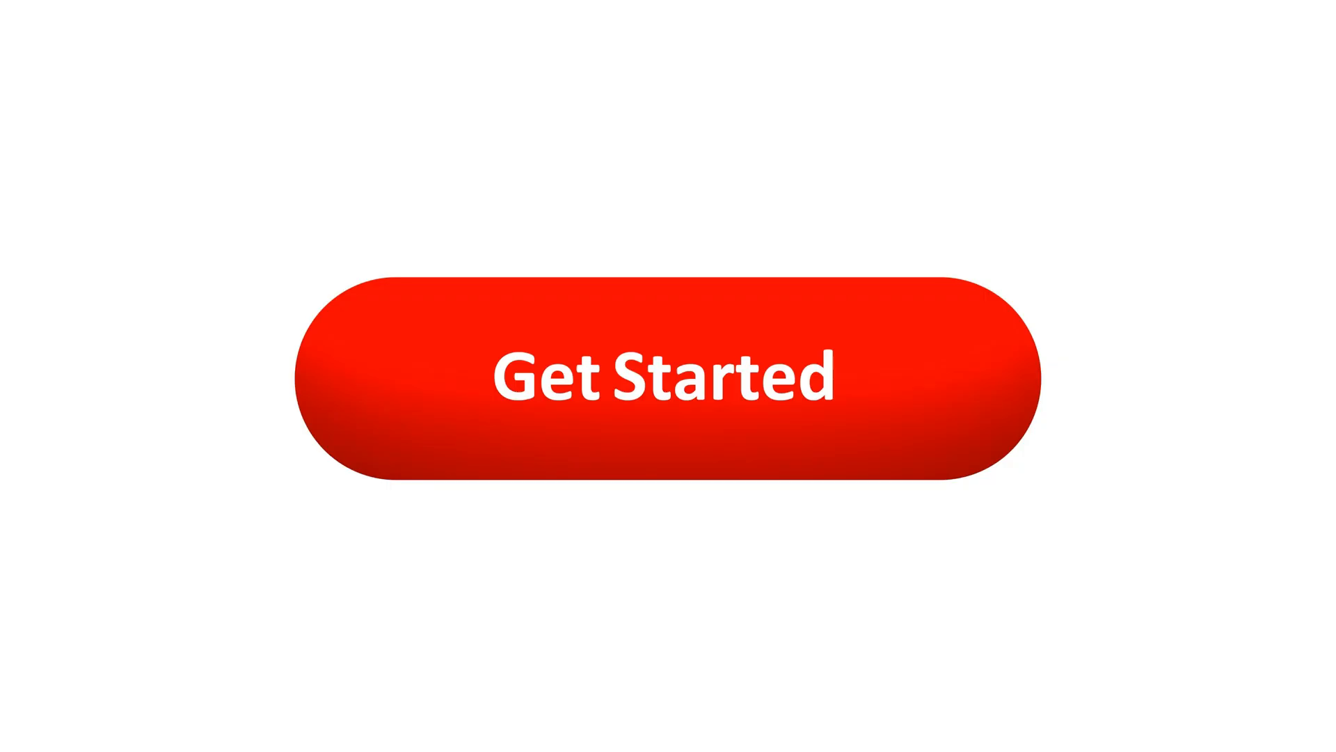